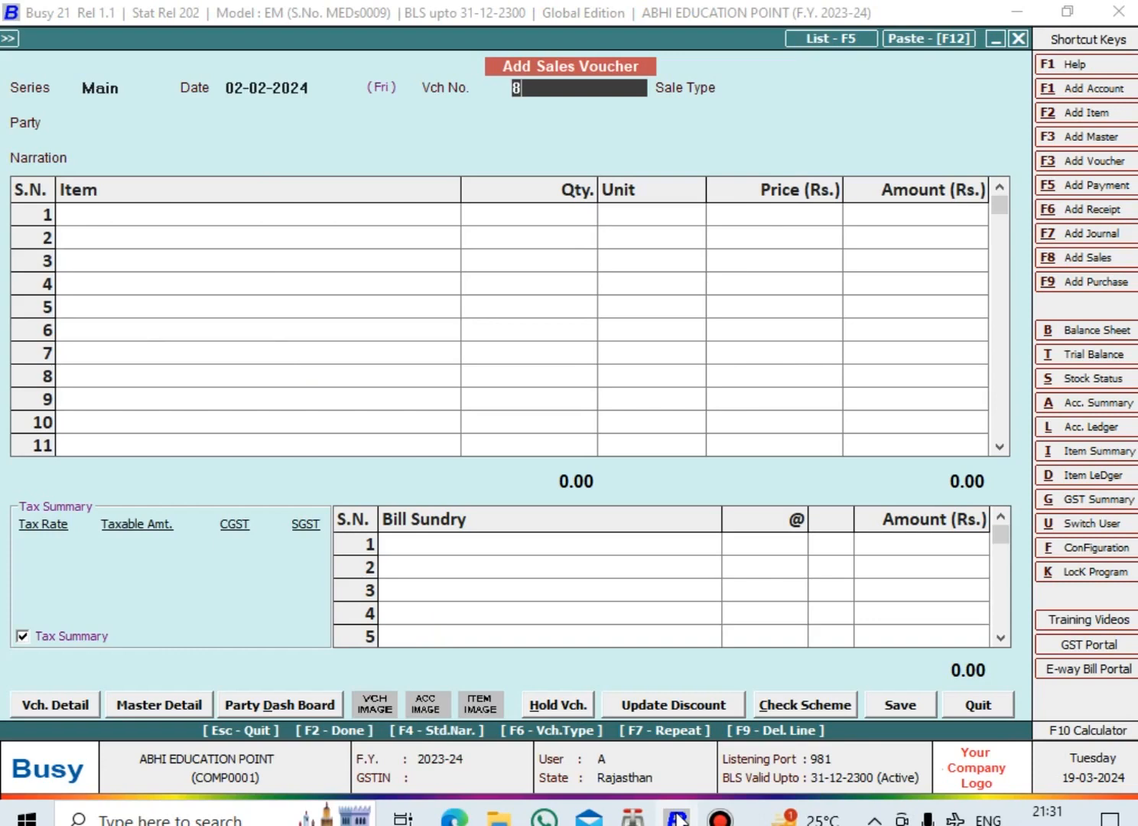
# Set the sales voucher number to 85 and the sale type to L/GST-MultiRate
pyautogui.press('Return')
pyautogui.press('Down')
pyautogui.press('Down')
pyautogui.press('Down')
pyautogui.press('Down')
pyautogui.press('Down')
pyautogui.press('Down')
pyautogui.press('Down')
pyautogui.press('Down')
pyautogui.press('Down')
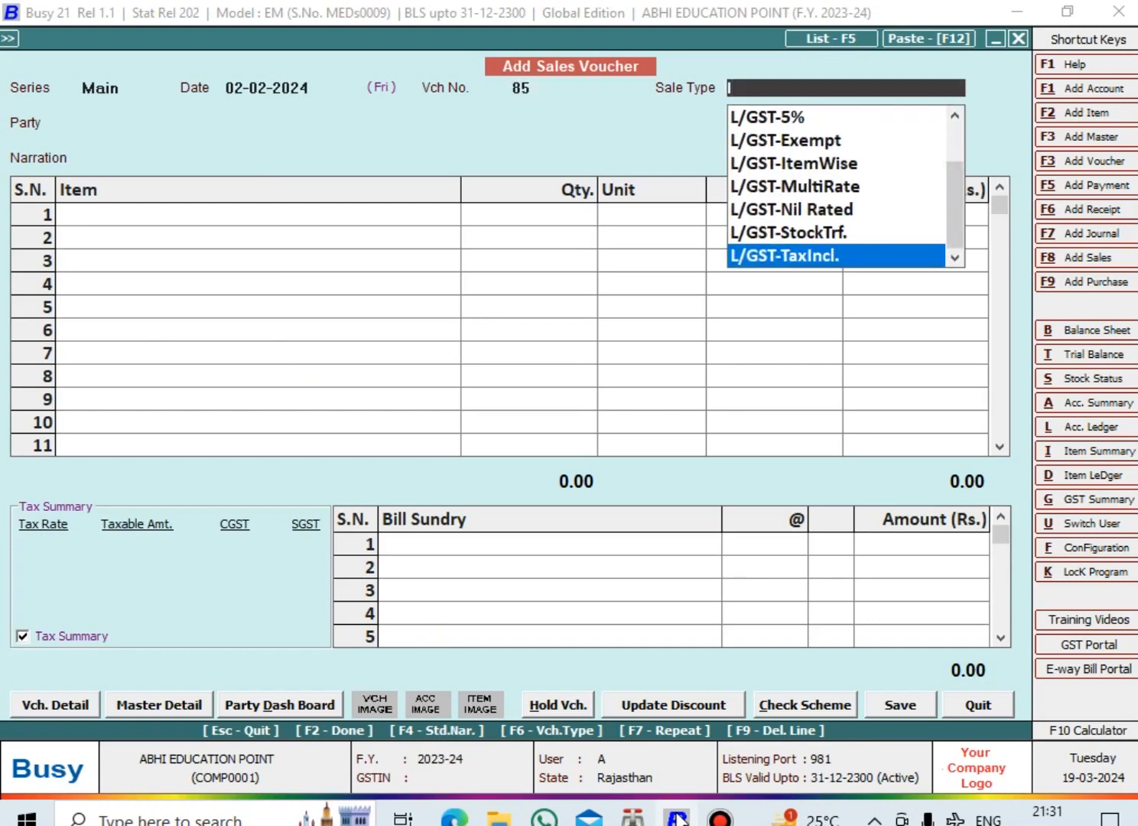
pyautogui.press('Up')
pyautogui.press('Up')
pyautogui.press('Up')
pyautogui.press('Return')
# Choose Cash as the party and pick ITEM for the voucher's first item row
pyautogui.write('ca')
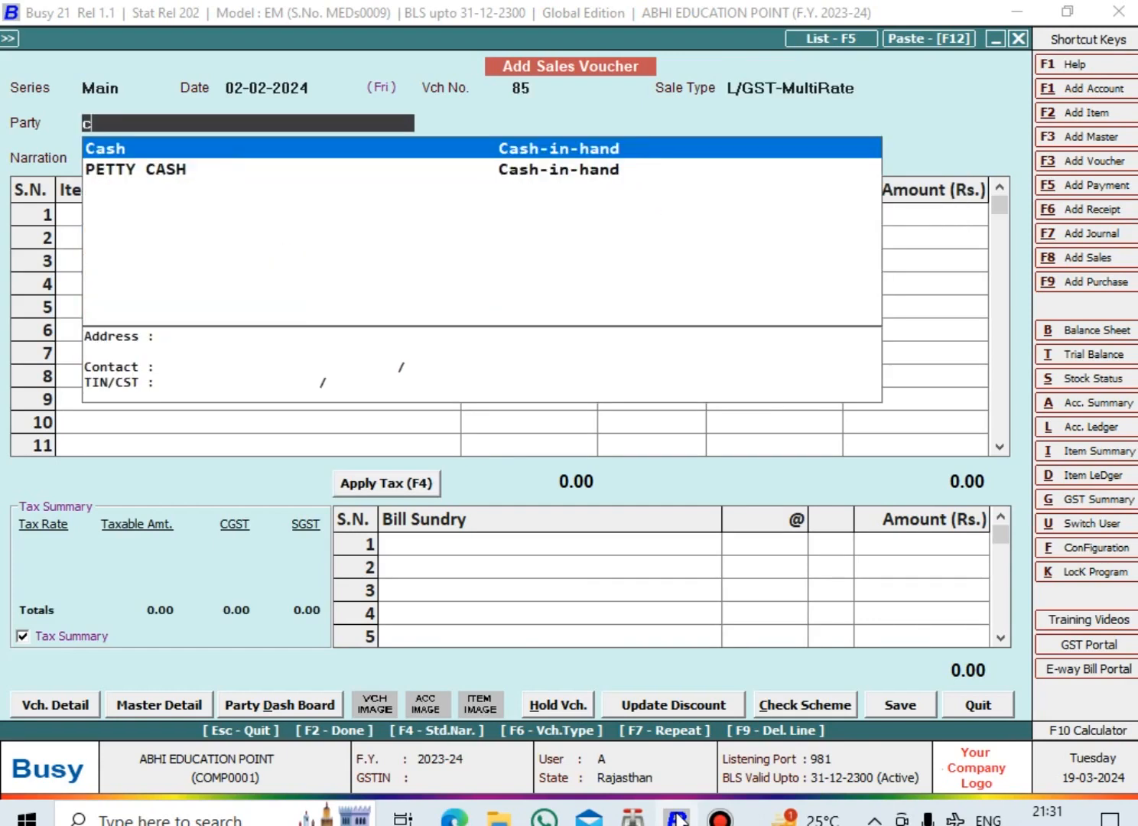
pyautogui.press('Return')
pyautogui.press('Return')
# Set the quantity of ITEM to 4, finish the item list and apply tax to the voucher
pyautogui.press('Return')
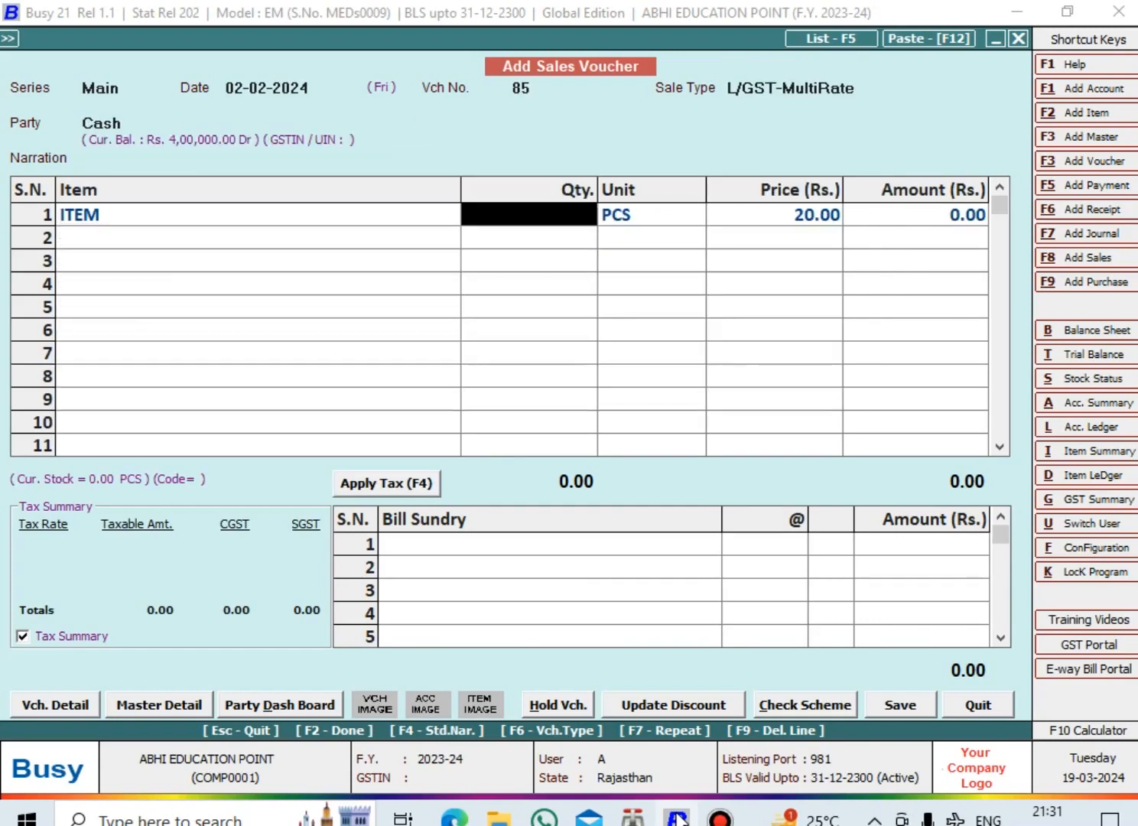
pyautogui.write('4')
pyautogui.press('Return')
pyautogui.press('Return')
pyautogui.press('Return')
pyautogui.press('Return')
pyautogui.press('Return')
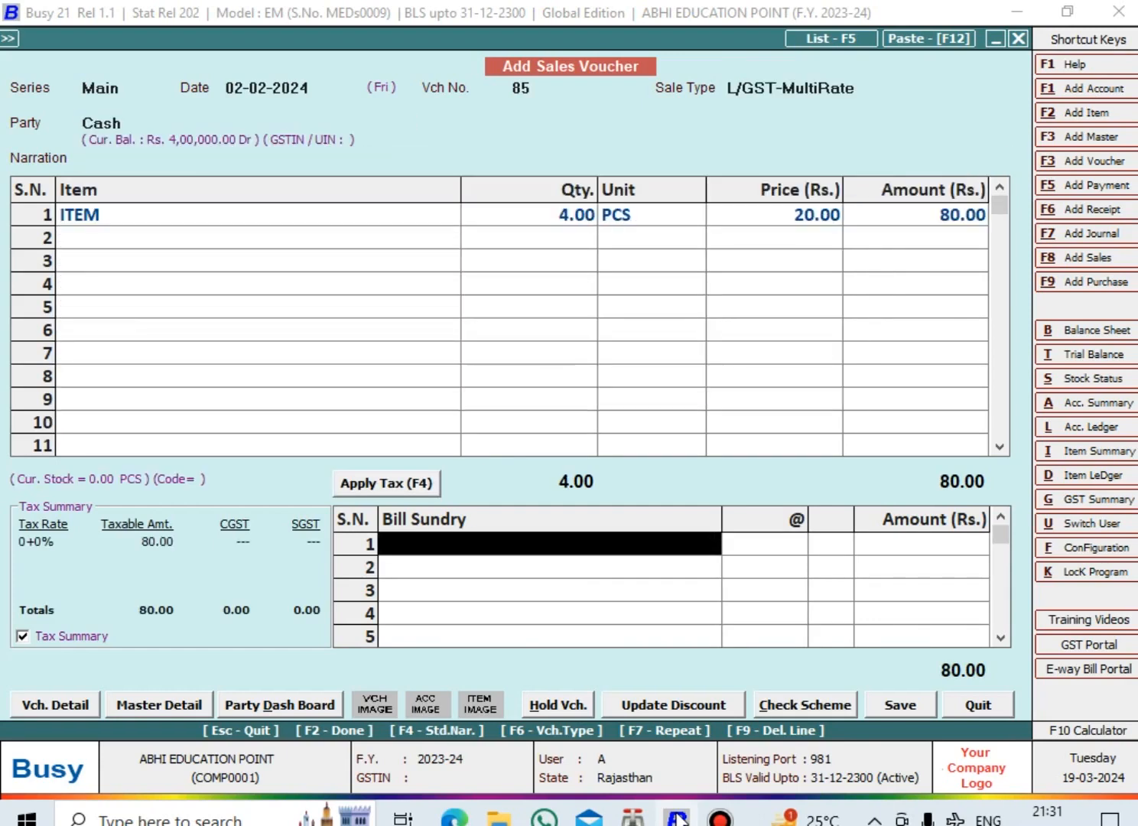
pyautogui.press('F4')
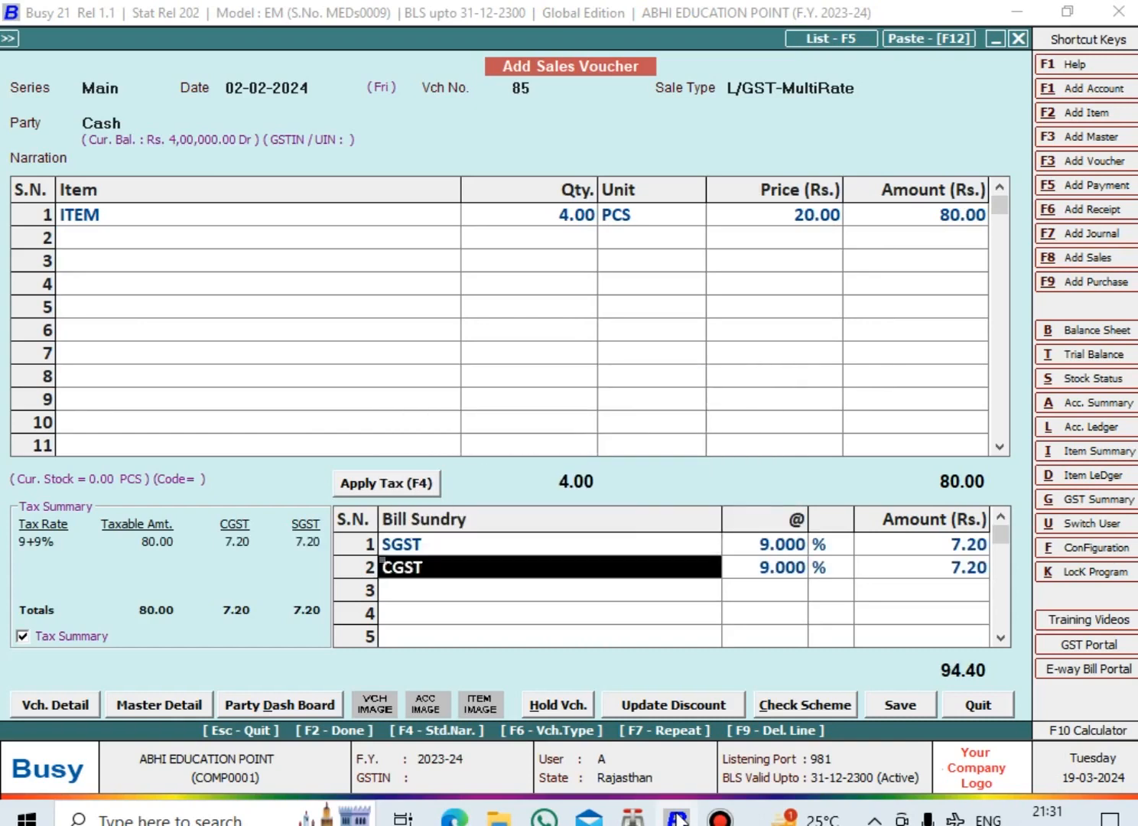
# Add a Rounded Off (-) bill sundry of 0.40 below the tax rows and quit the voucher
pyautogui.press('Down')
pyautogui.press('Down')
pyautogui.press('Down')
pyautogui.press('Down')
pyautogui.press('Down')
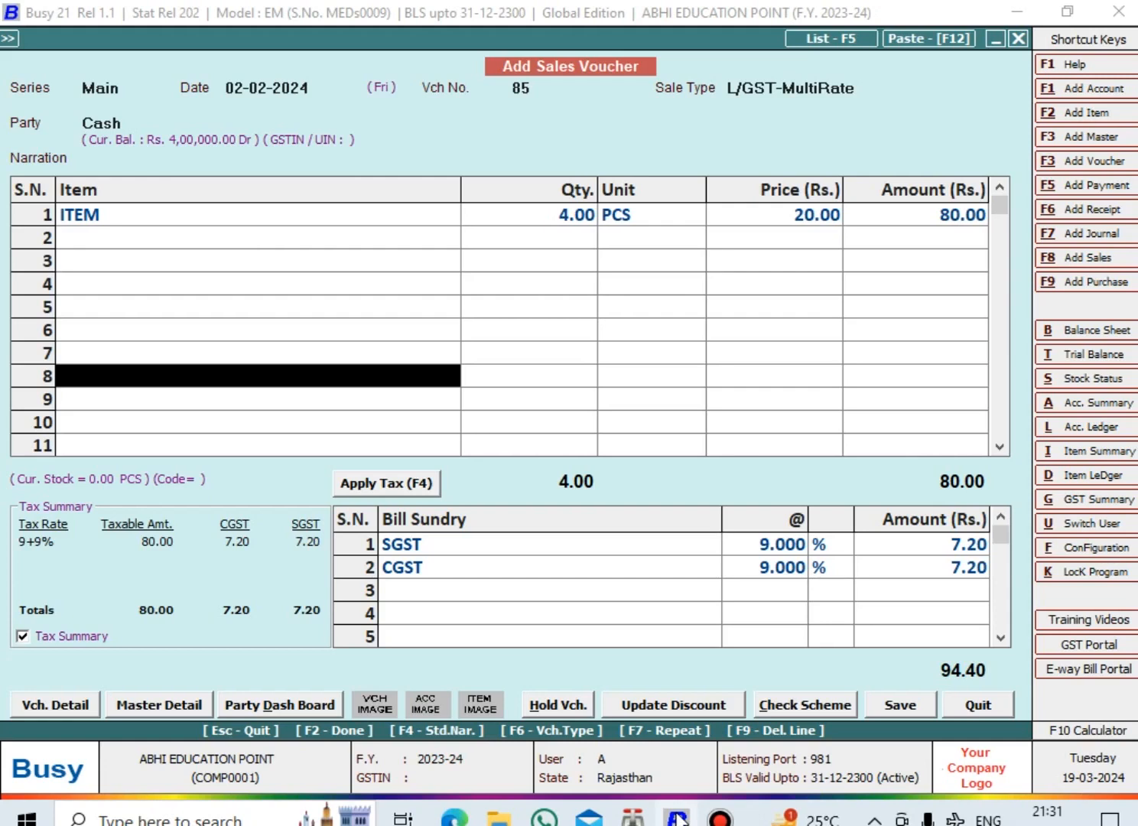
pyautogui.press('Down')
pyautogui.press('Down')
pyautogui.press('Return')
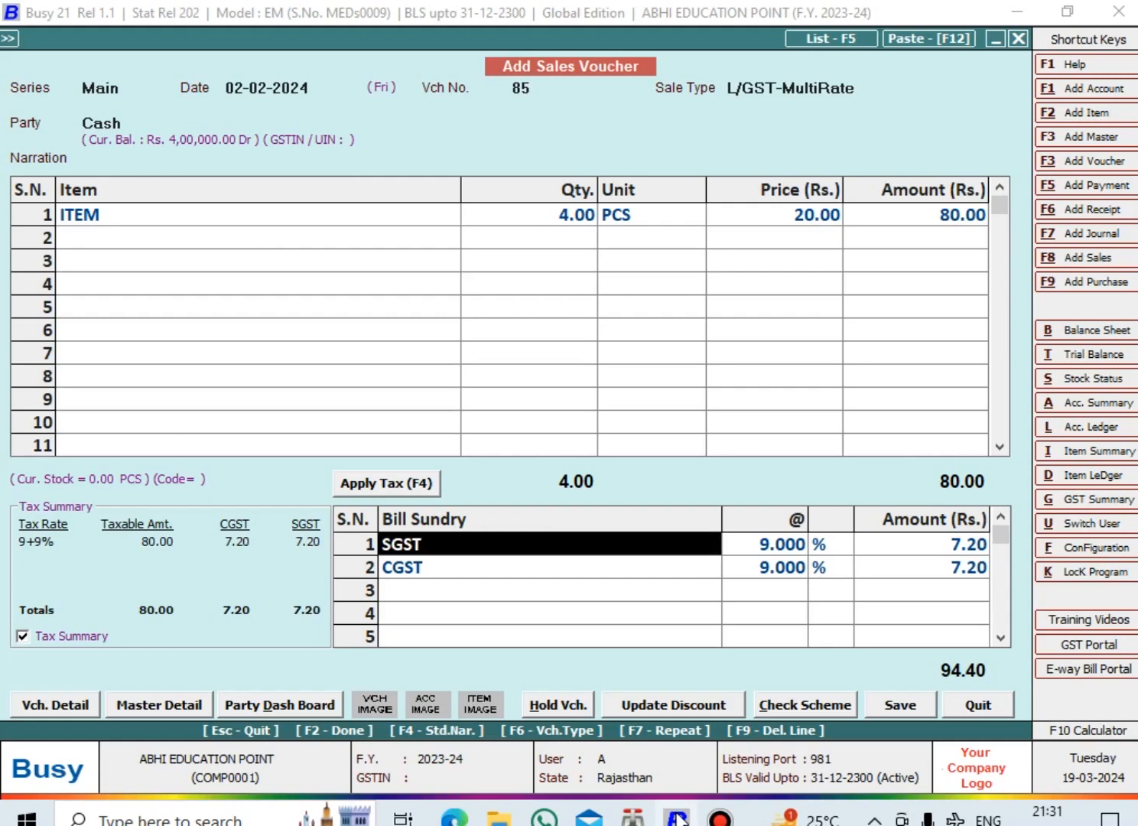
pyautogui.press('Down')
pyautogui.press('Down')
pyautogui.press('Return')
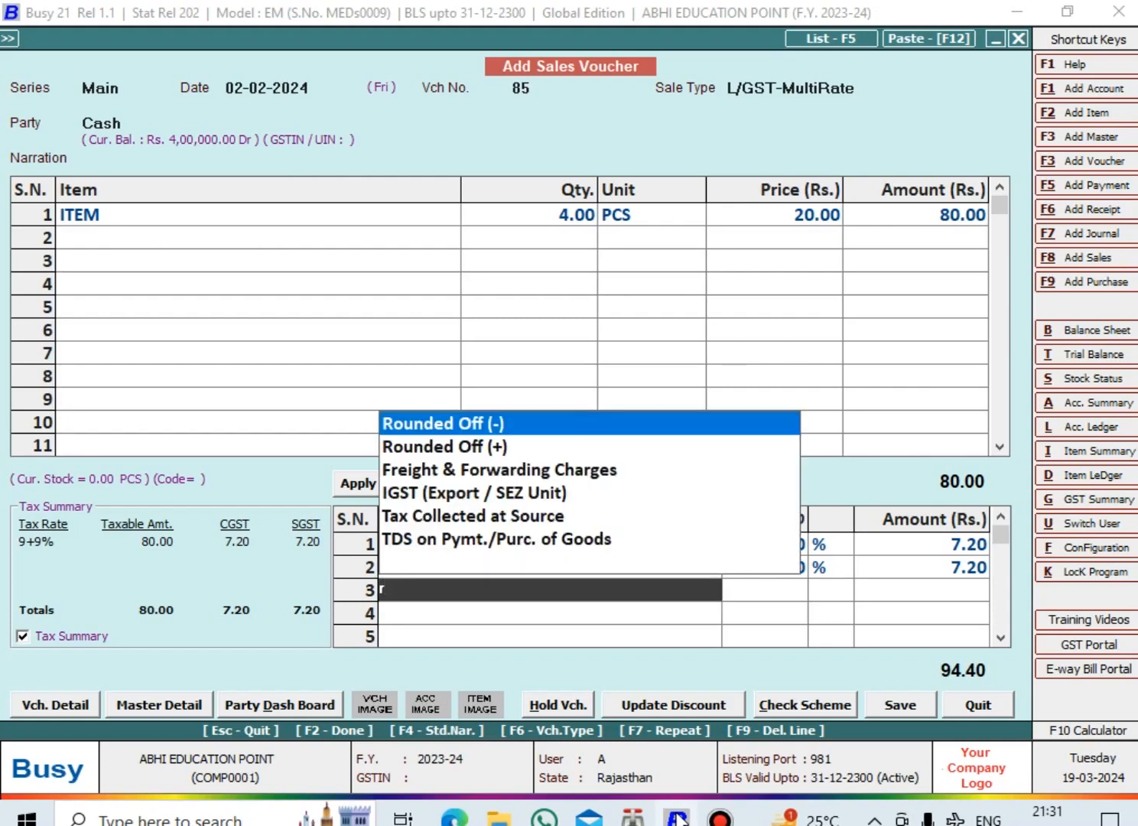
pyautogui.press('Return')
pyautogui.write('0.40')
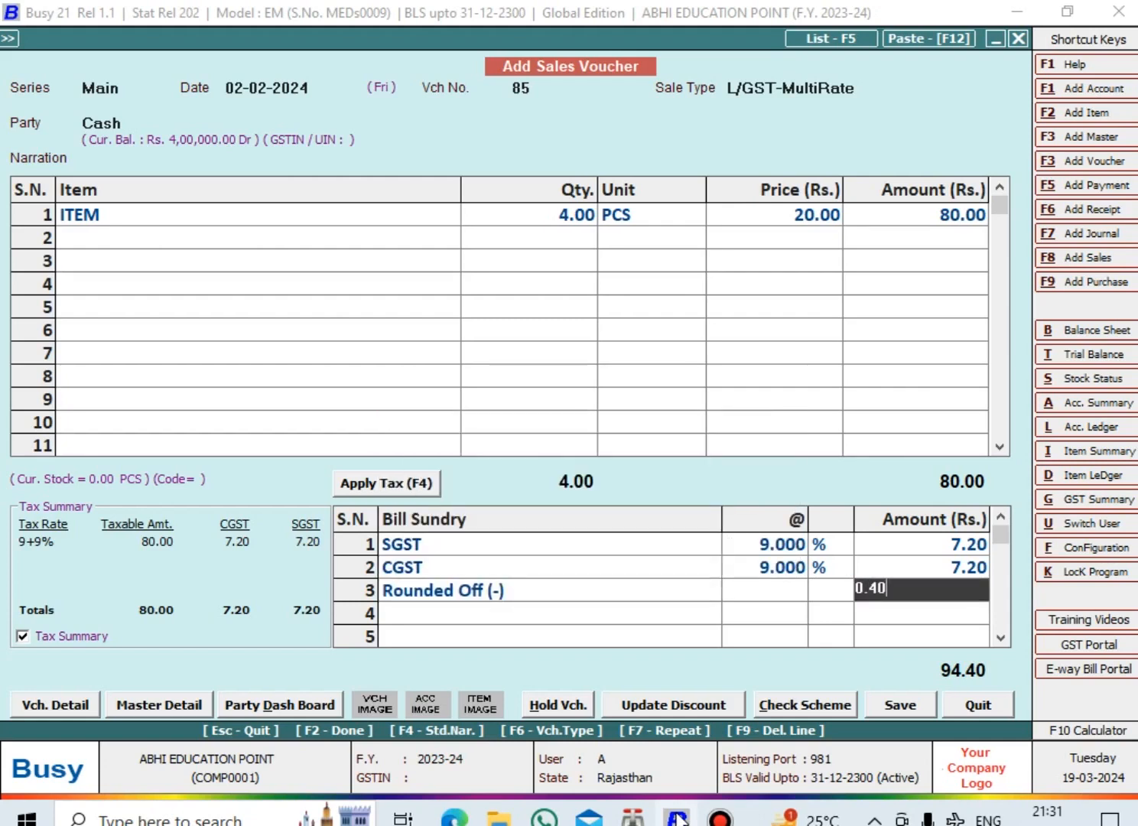
pyautogui.press('Return')
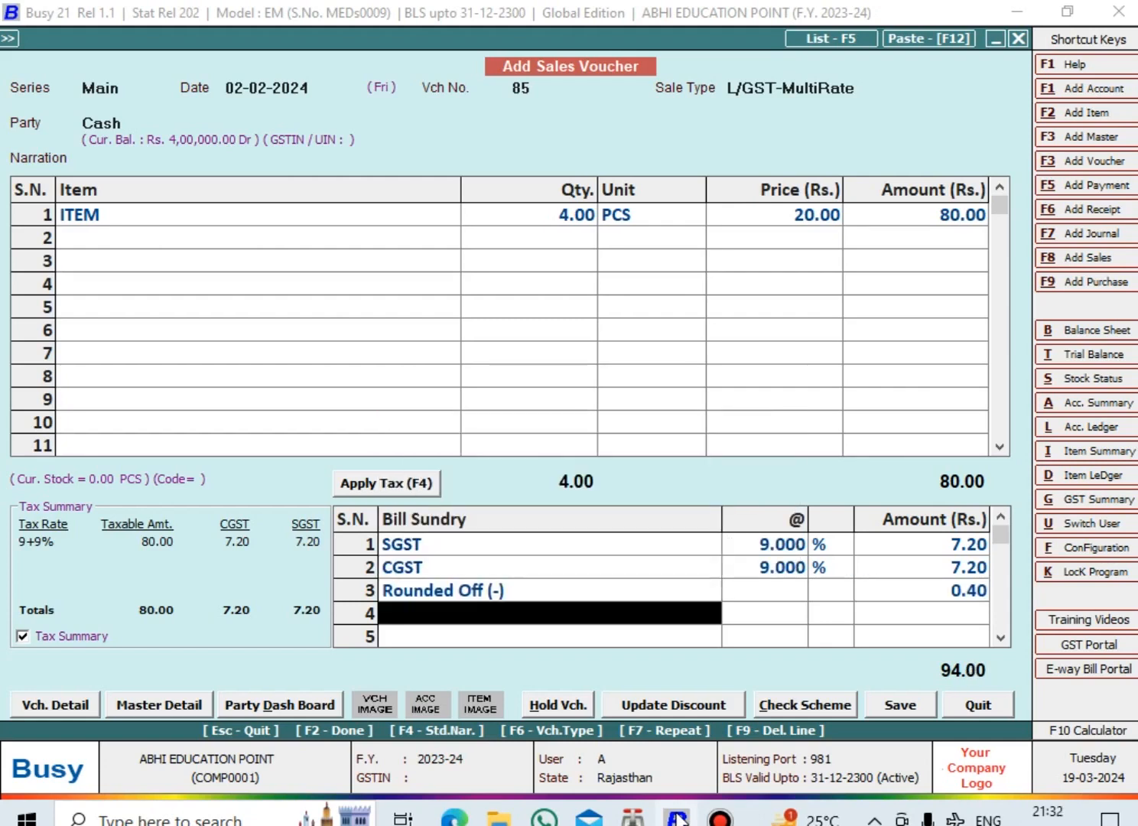
pyautogui.press('Up')
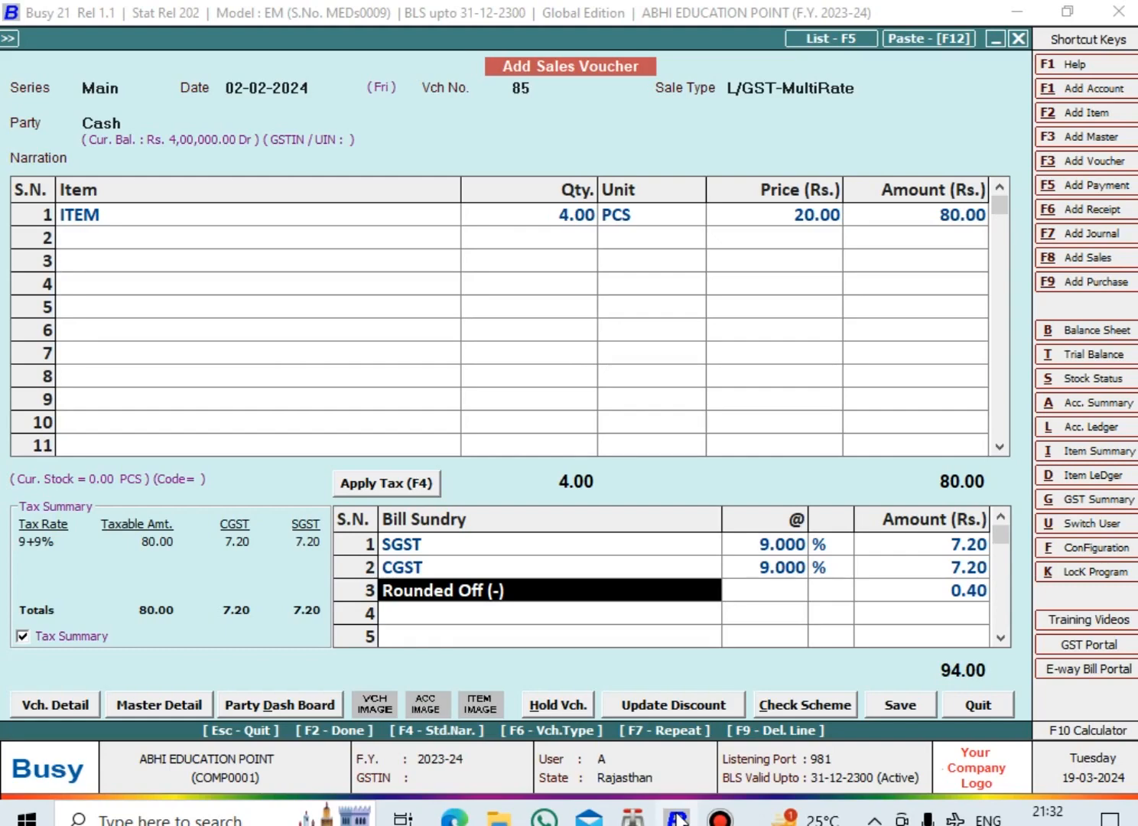
pyautogui.press('Escape')
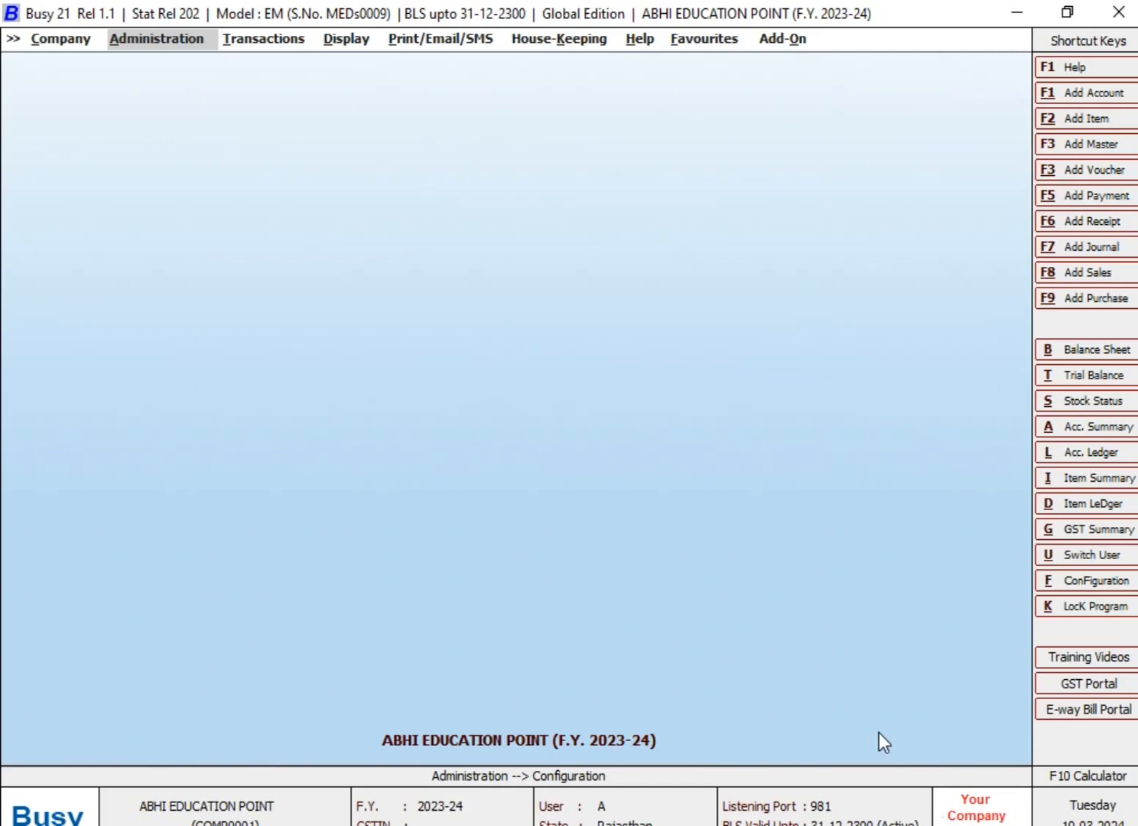
# Open the voucher configuration for the Main series of the Sales voucher type
pyautogui.press('Return')
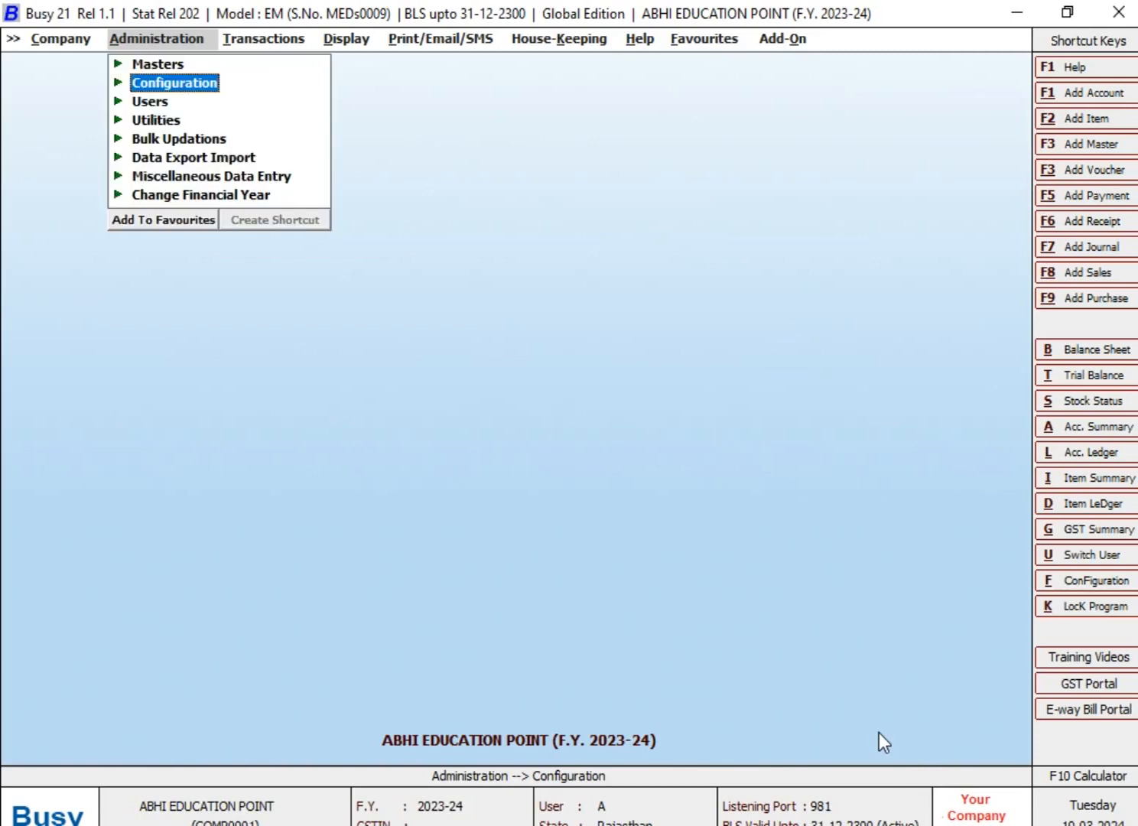
pyautogui.press('Return')
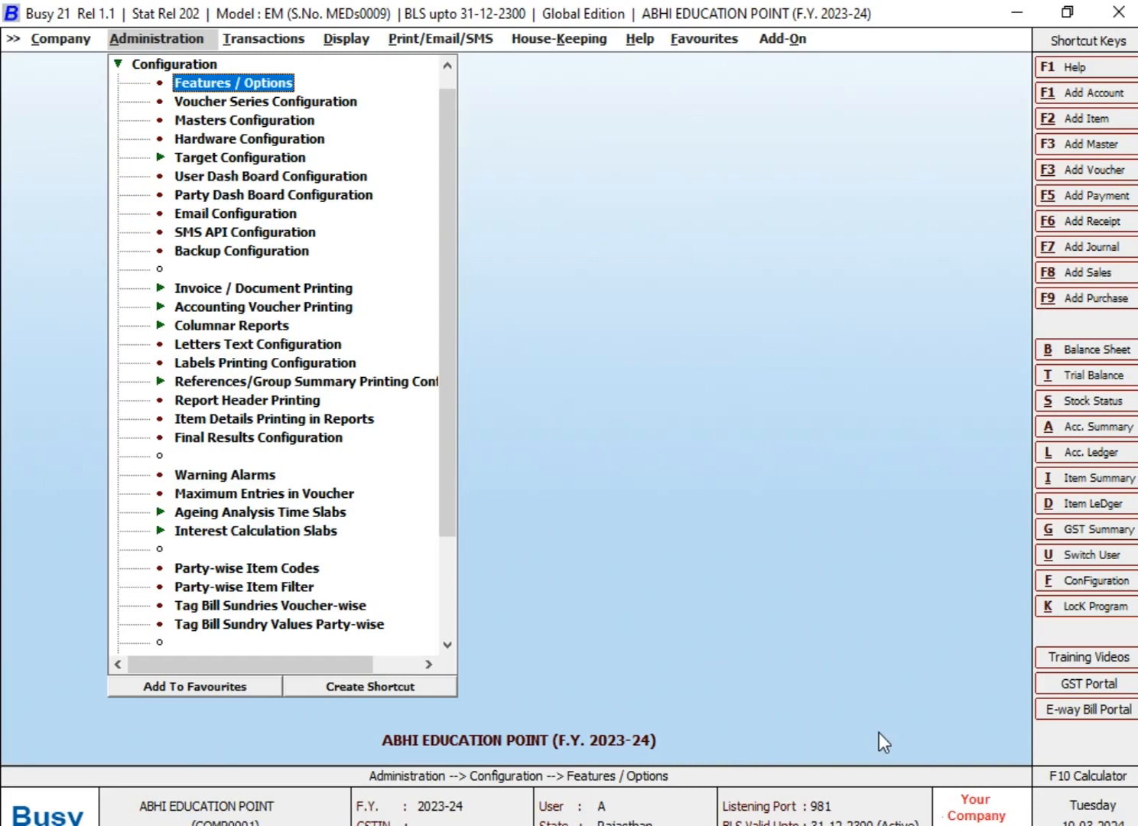
pyautogui.press('Down')
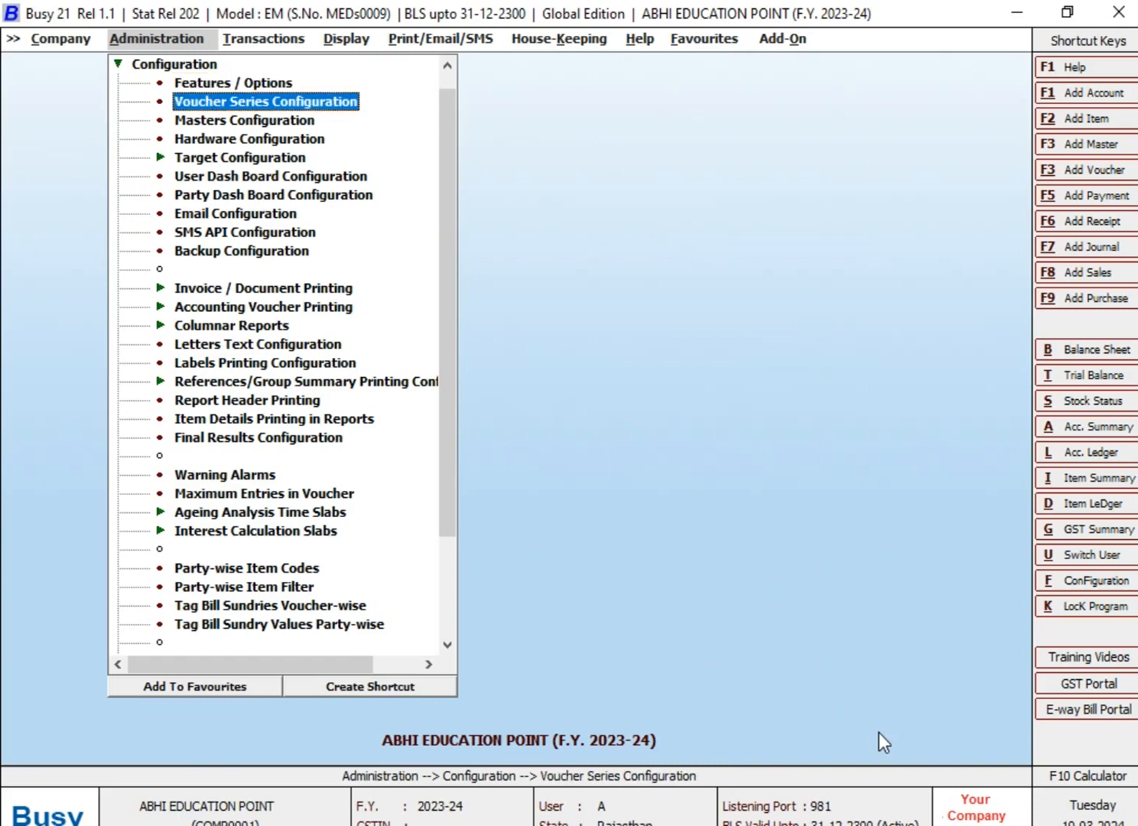
pyautogui.press('Return')
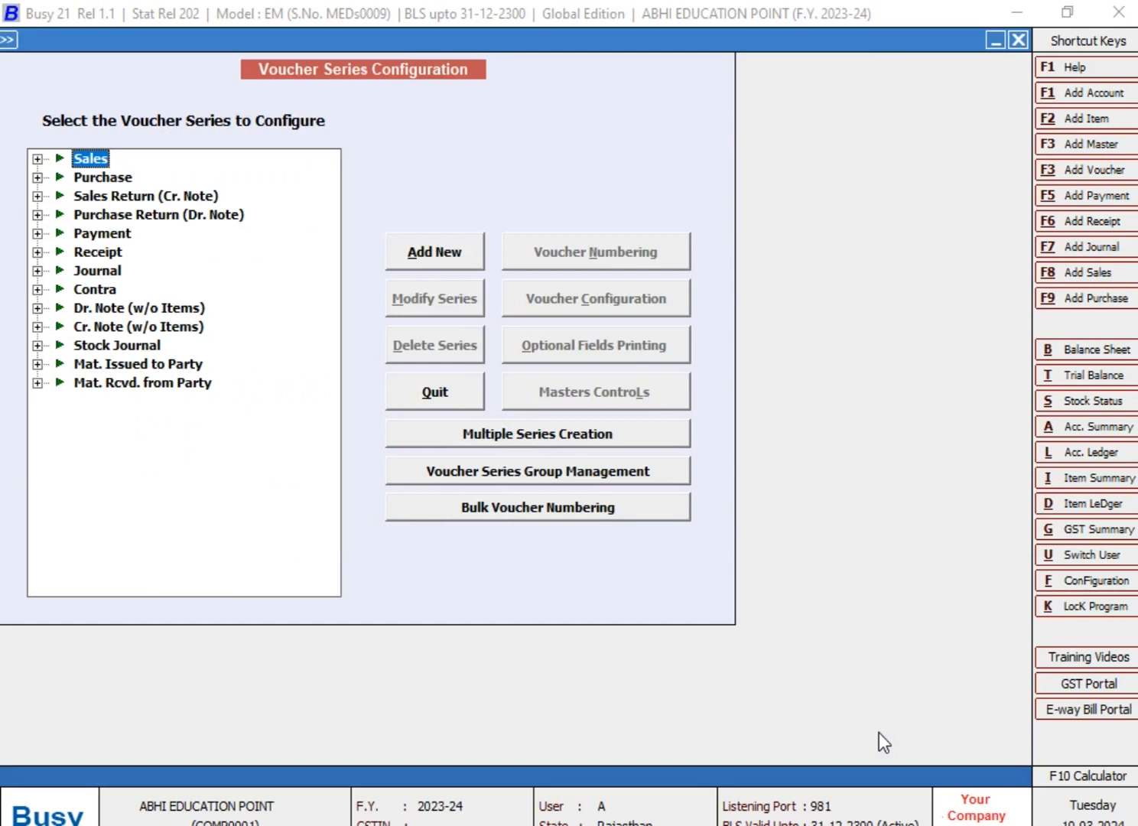
pyautogui.press('Right')
pyautogui.press('Down')
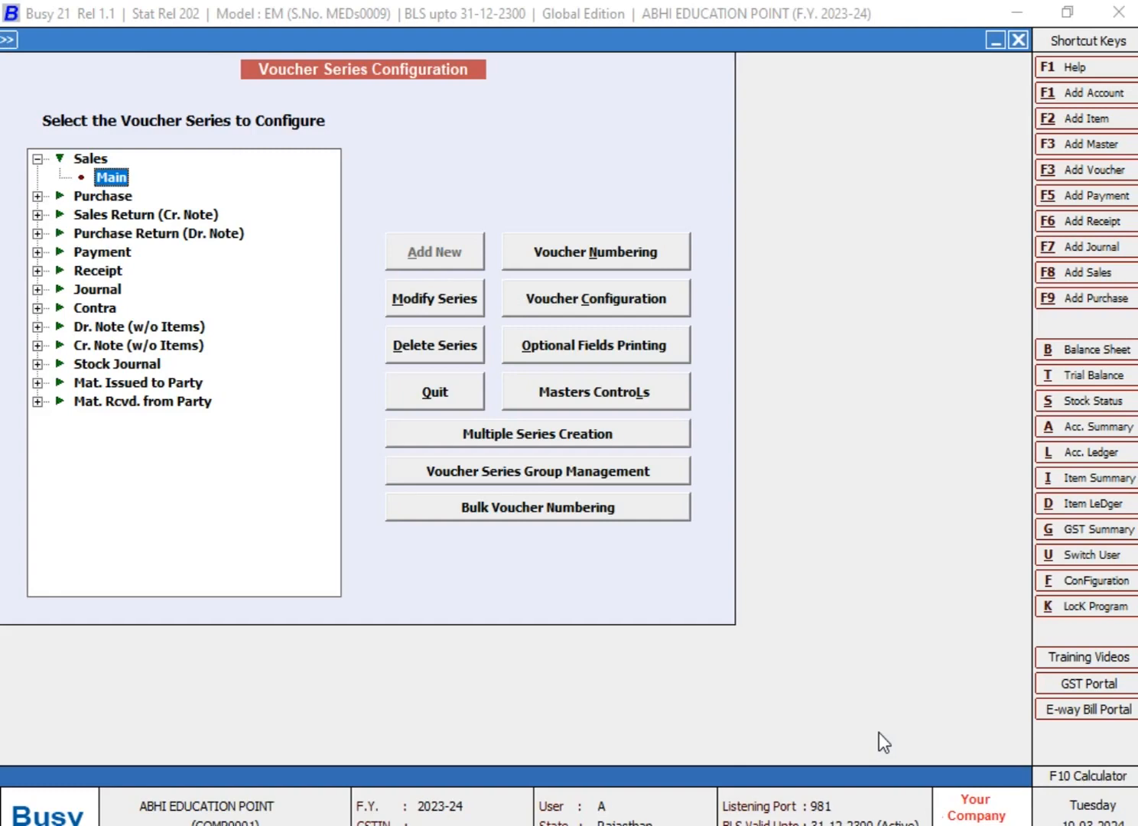
pyautogui.click(566, 311)
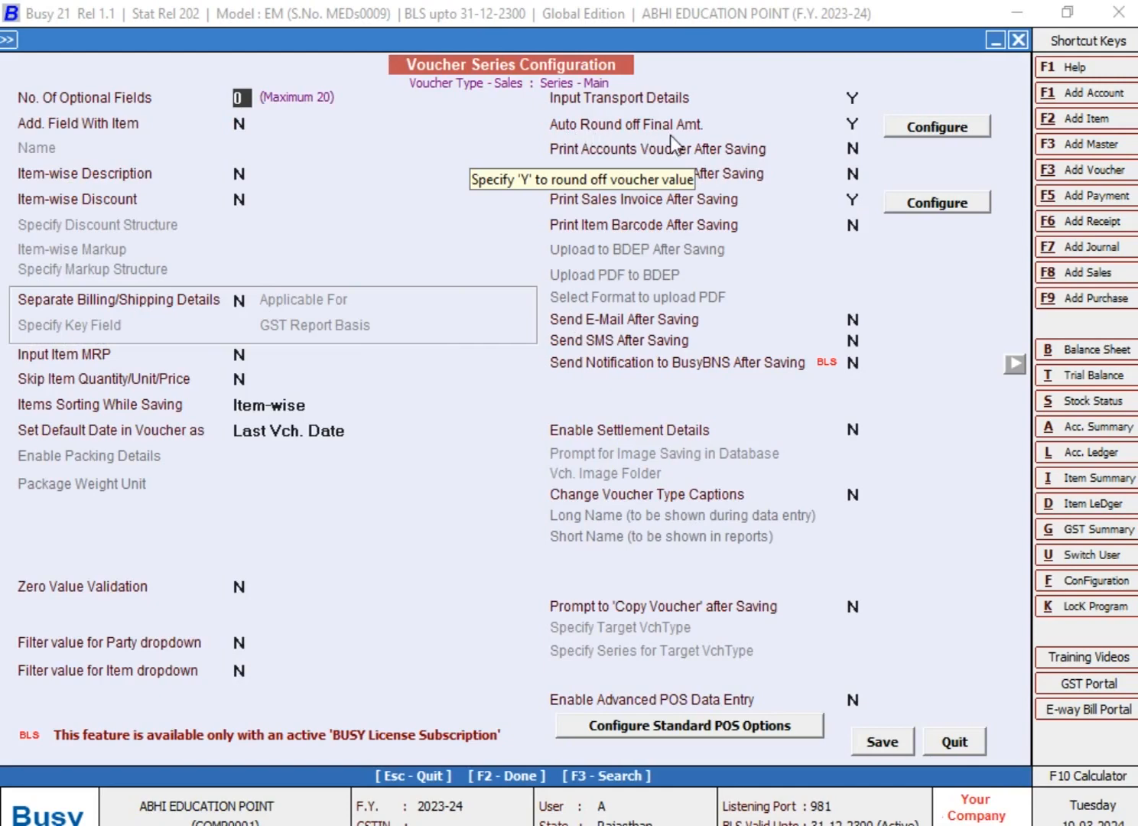
# Accept the auto round-off options with Always Upper mode for the Main sales series and save the configuration
pyautogui.click(912, 131)
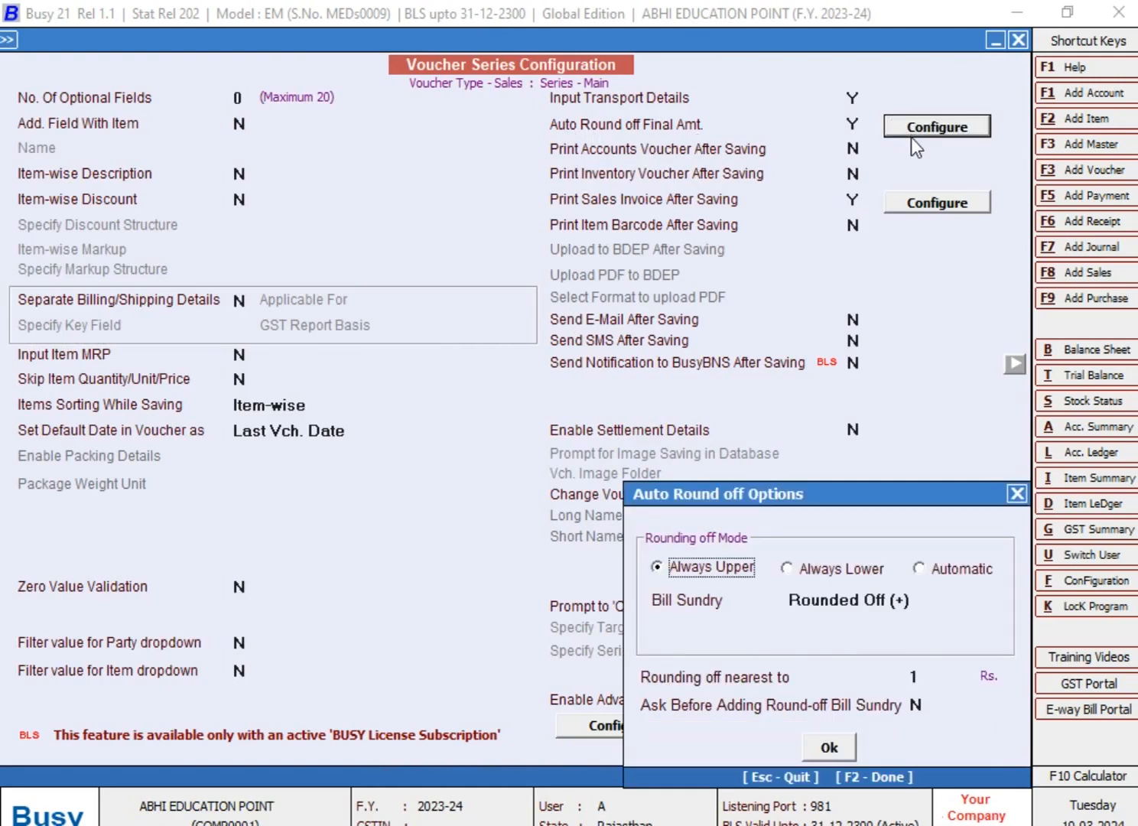
pyautogui.moveTo(861, 484); pyautogui.dragTo(475, 163)
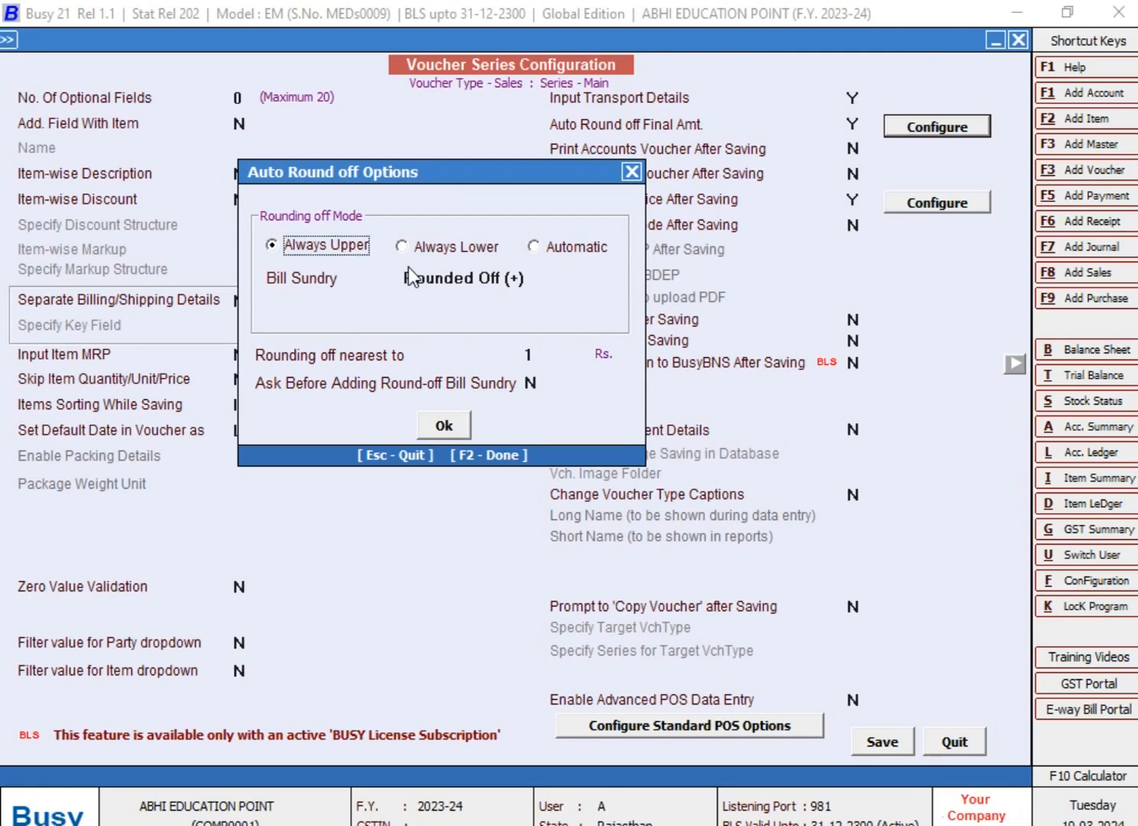
pyautogui.click(445, 425)
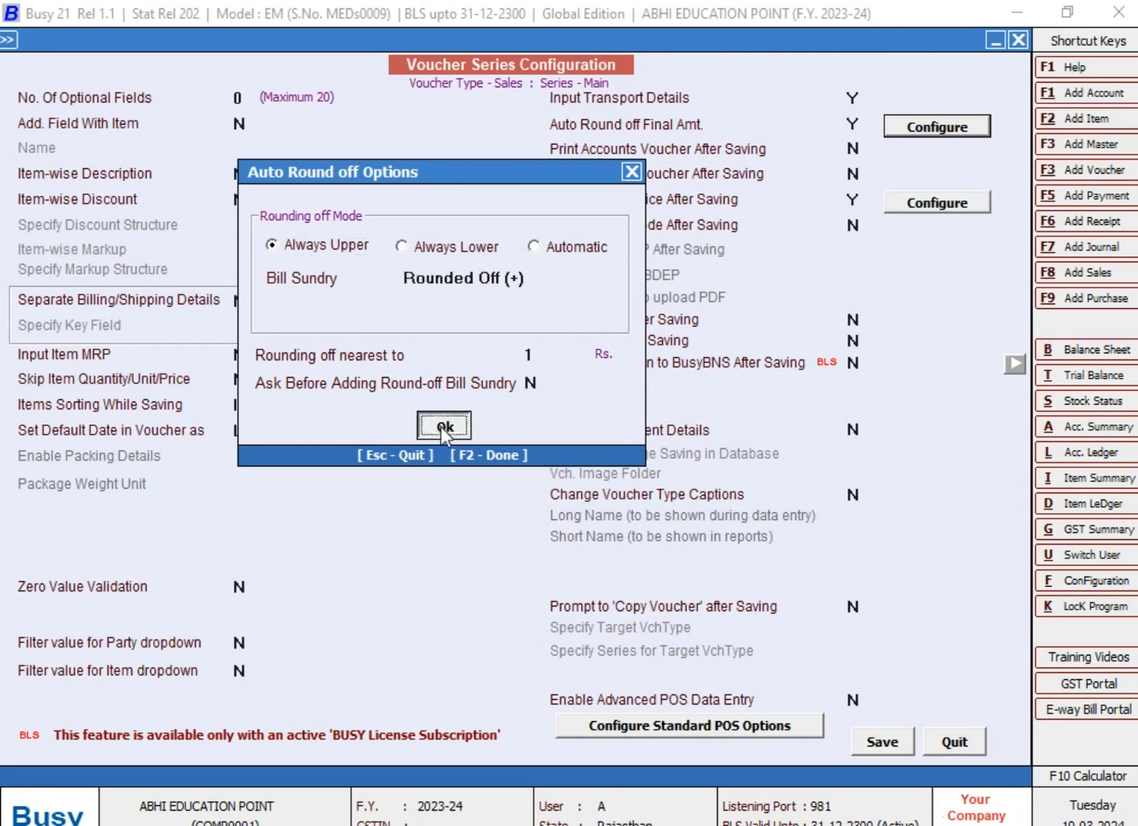
pyautogui.click(881, 742)
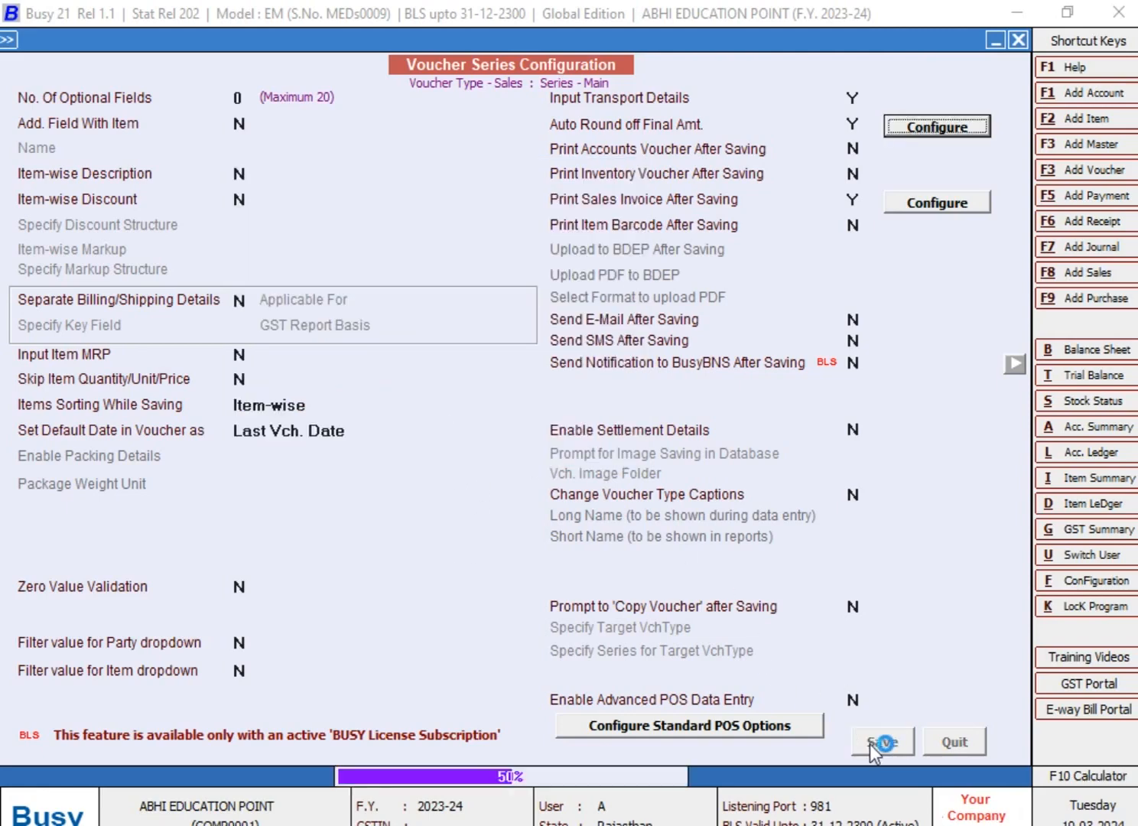
pyautogui.press('Escape')
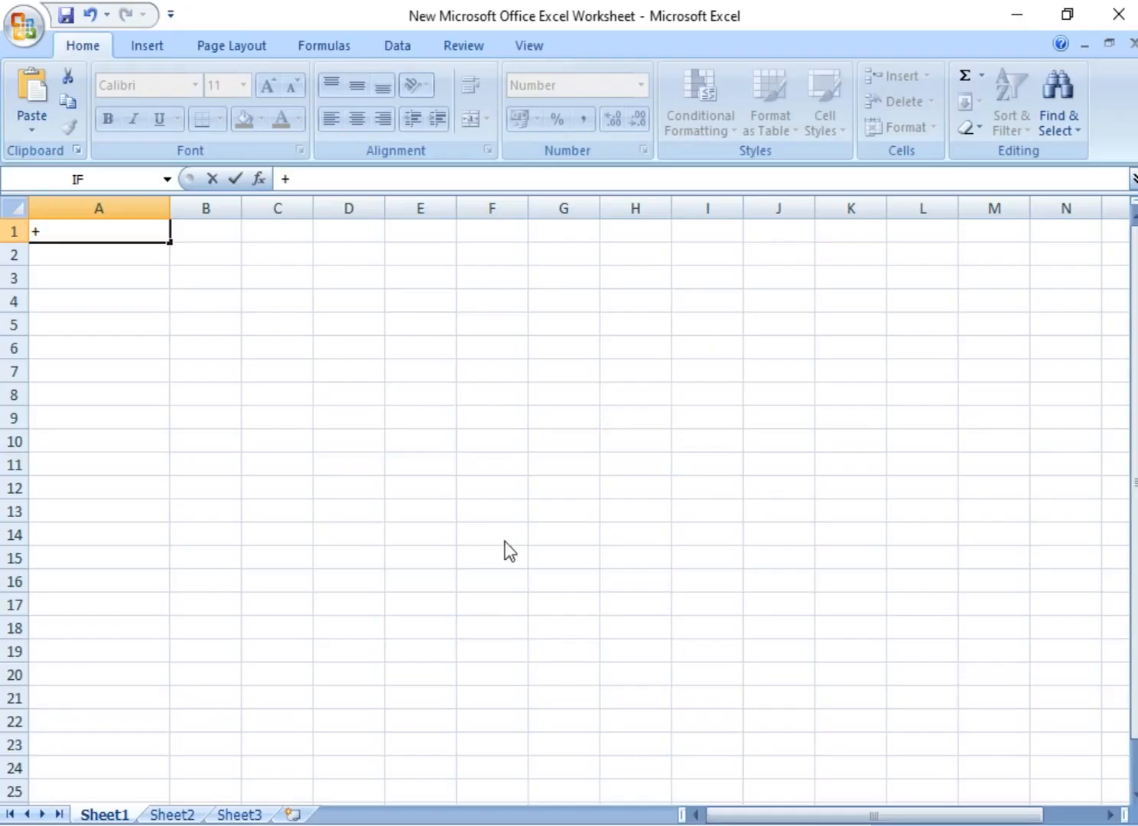
# In the Excel worksheet, discard the entry in A1, enter 80.49 there and enter 80 in B1
pyautogui.press('BackSpace')
pyautogui.press('Escape')
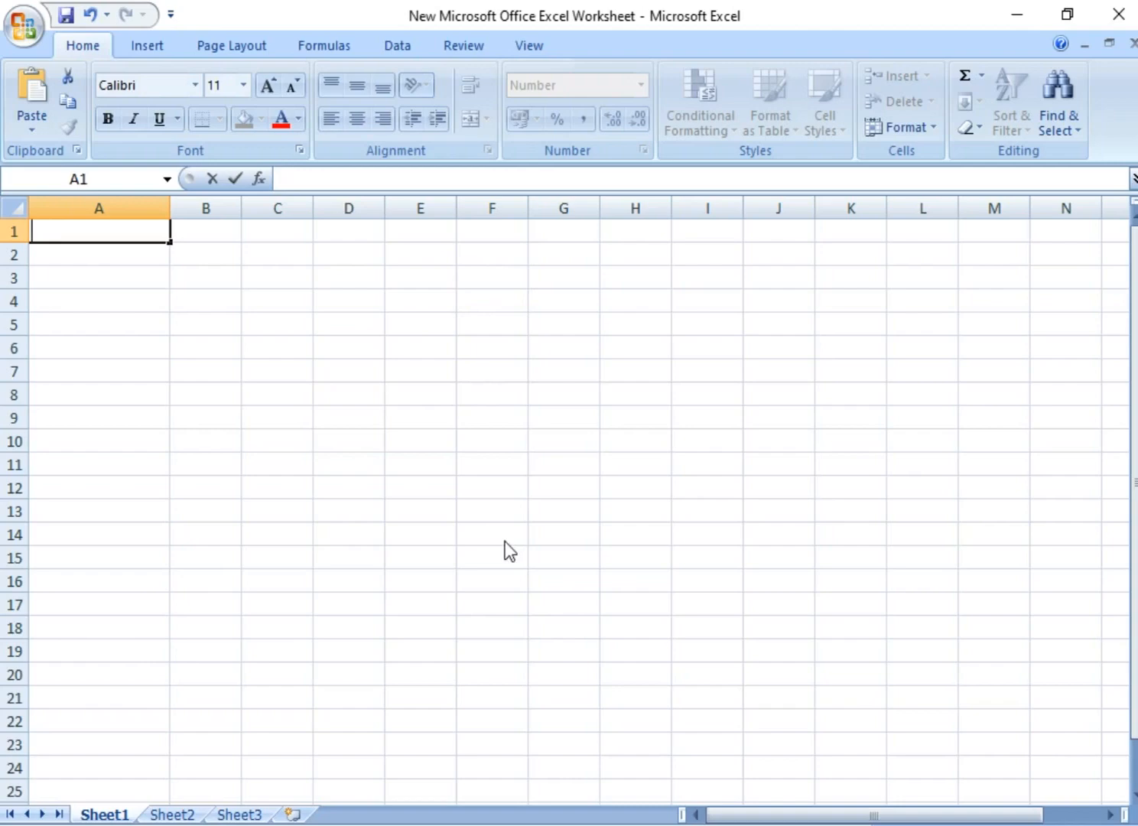
pyautogui.write('80.49')
pyautogui.press('Return')
pyautogui.press('Up')
pyautogui.press('Right')
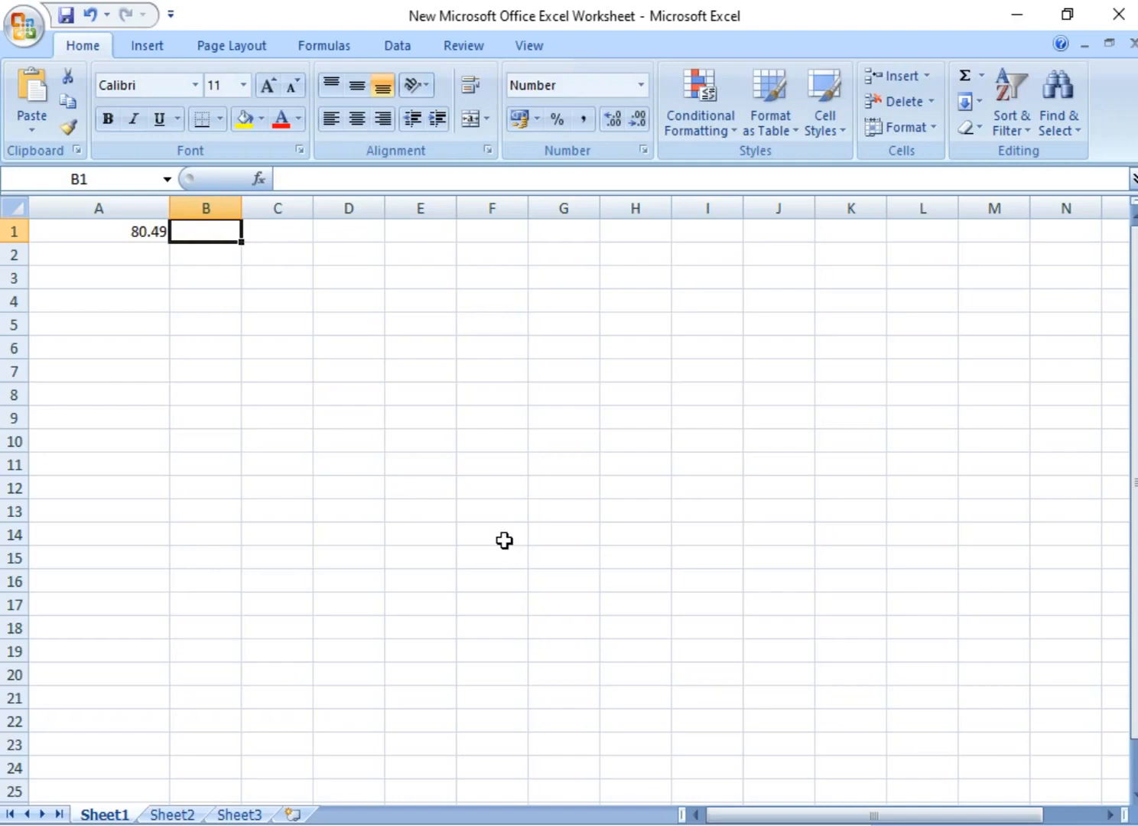
pyautogui.write('80')
pyautogui.press('Return')
pyautogui.press('Left')
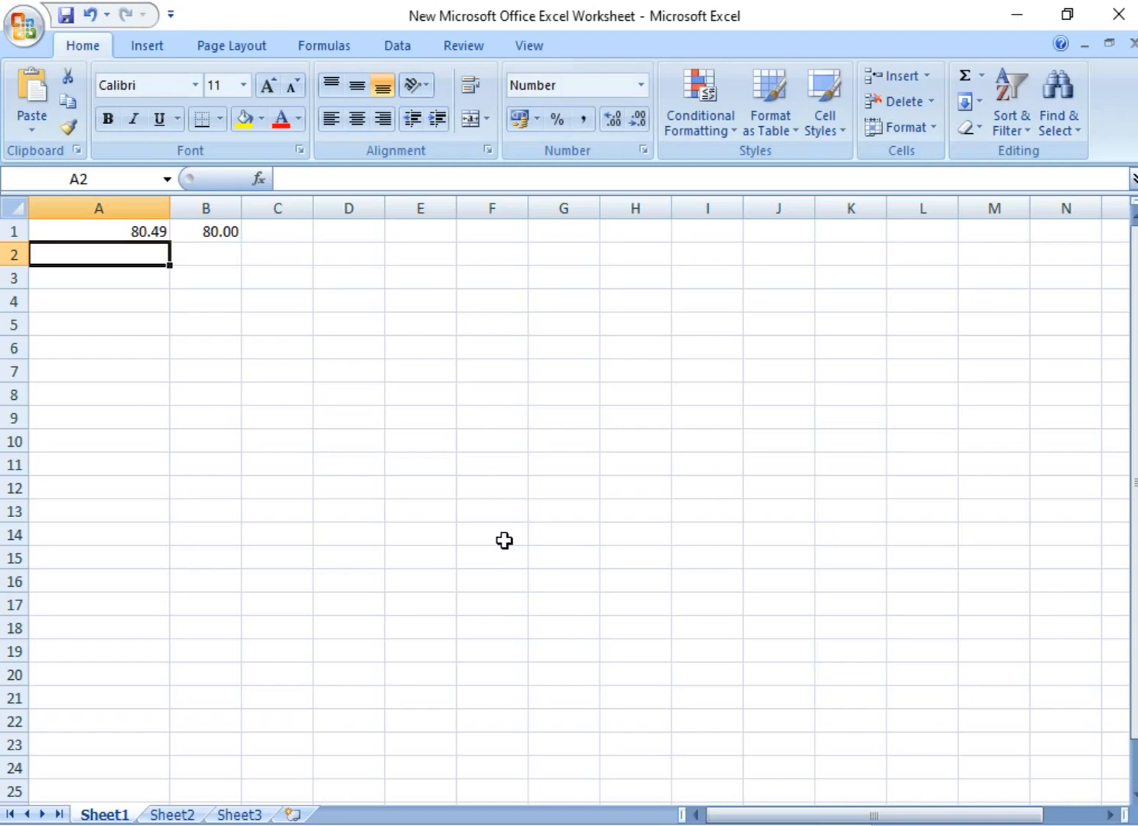
# Enter the second rounding example with 80.52 in A2 and 81 in B2
pyautogui.write('80.52')
pyautogui.press('Return')
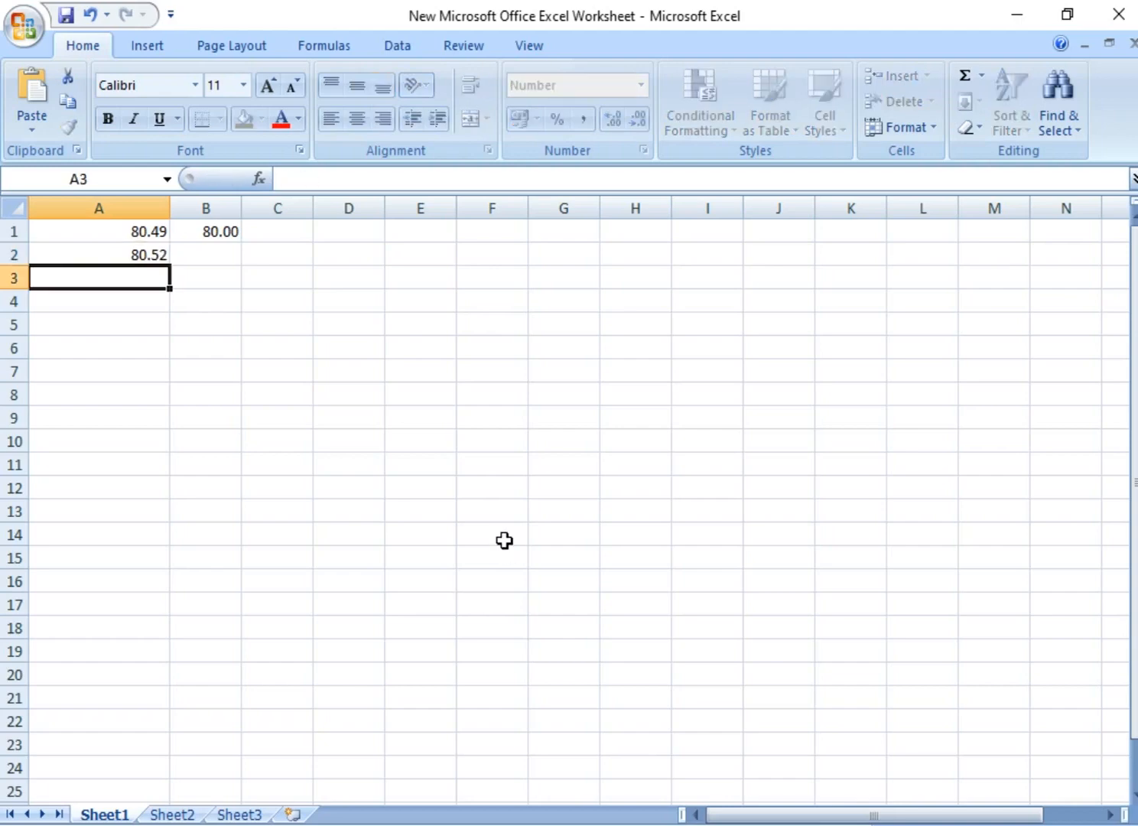
pyautogui.press('Up')
pyautogui.press('Right')
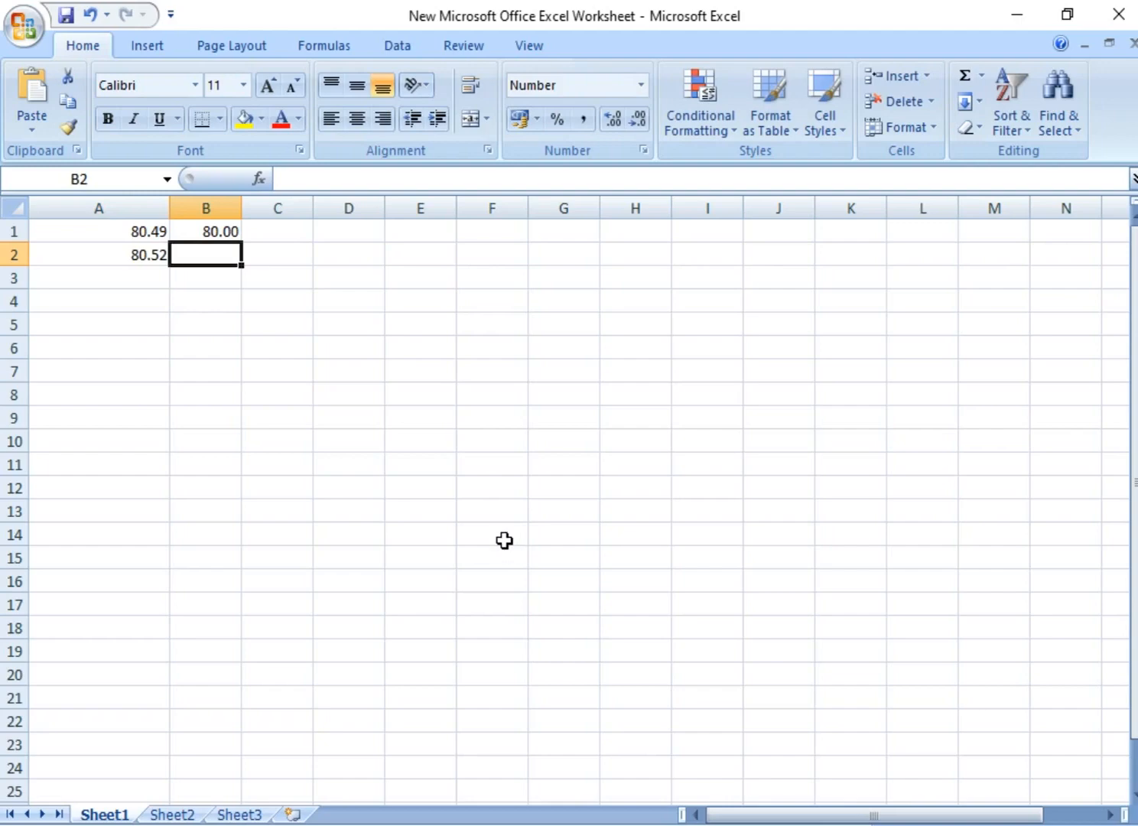
pyautogui.write('81')
pyautogui.press('Return')
pyautogui.press('Up')
pyautogui.press('Up')
pyautogui.press('Left')
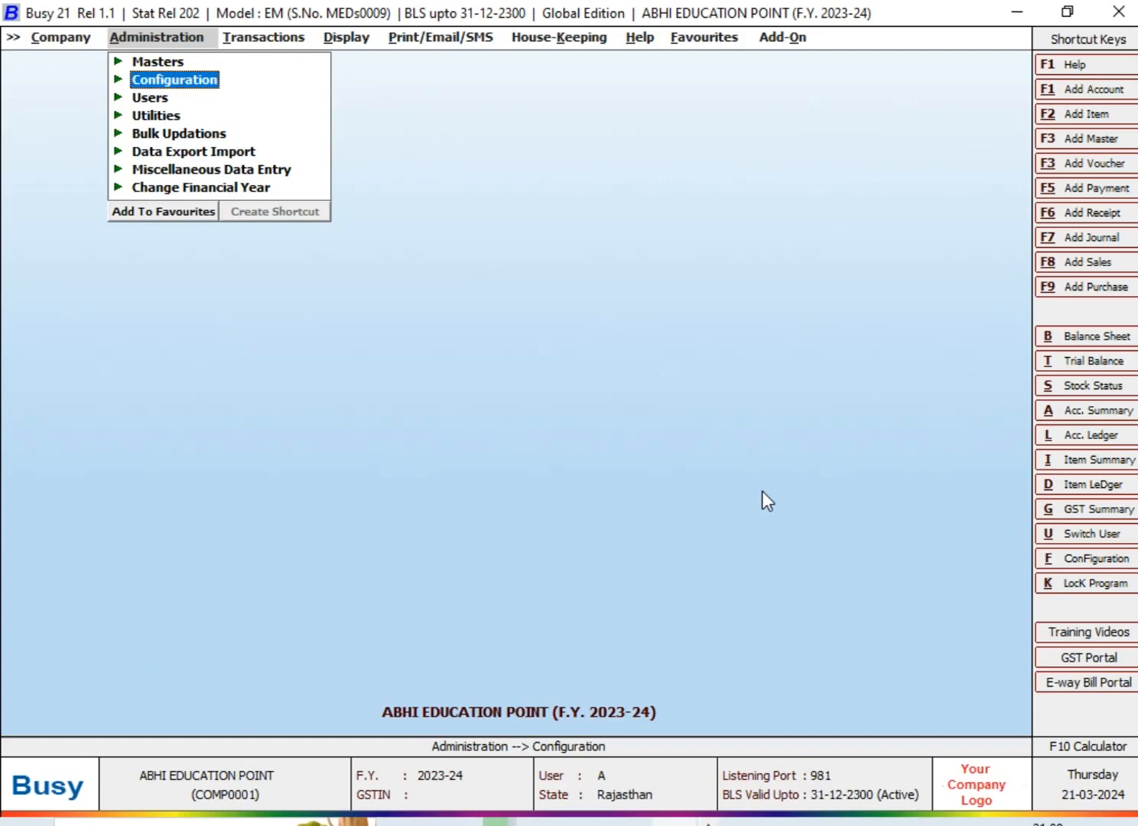
# In Busy, start a new sales voucher dated 05-02-2024 with voucher number 85
pyautogui.press('Right')
pyautogui.press('Return')
pyautogui.press('Return')
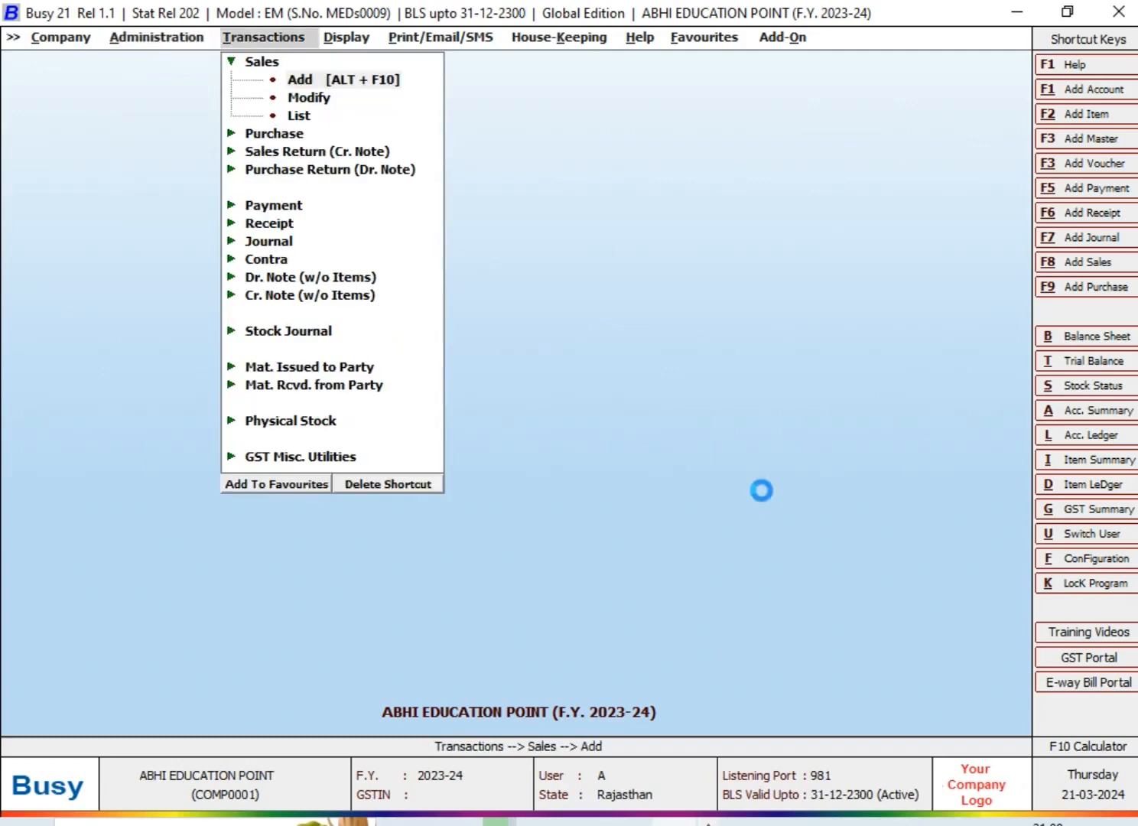
pyautogui.press('Return')
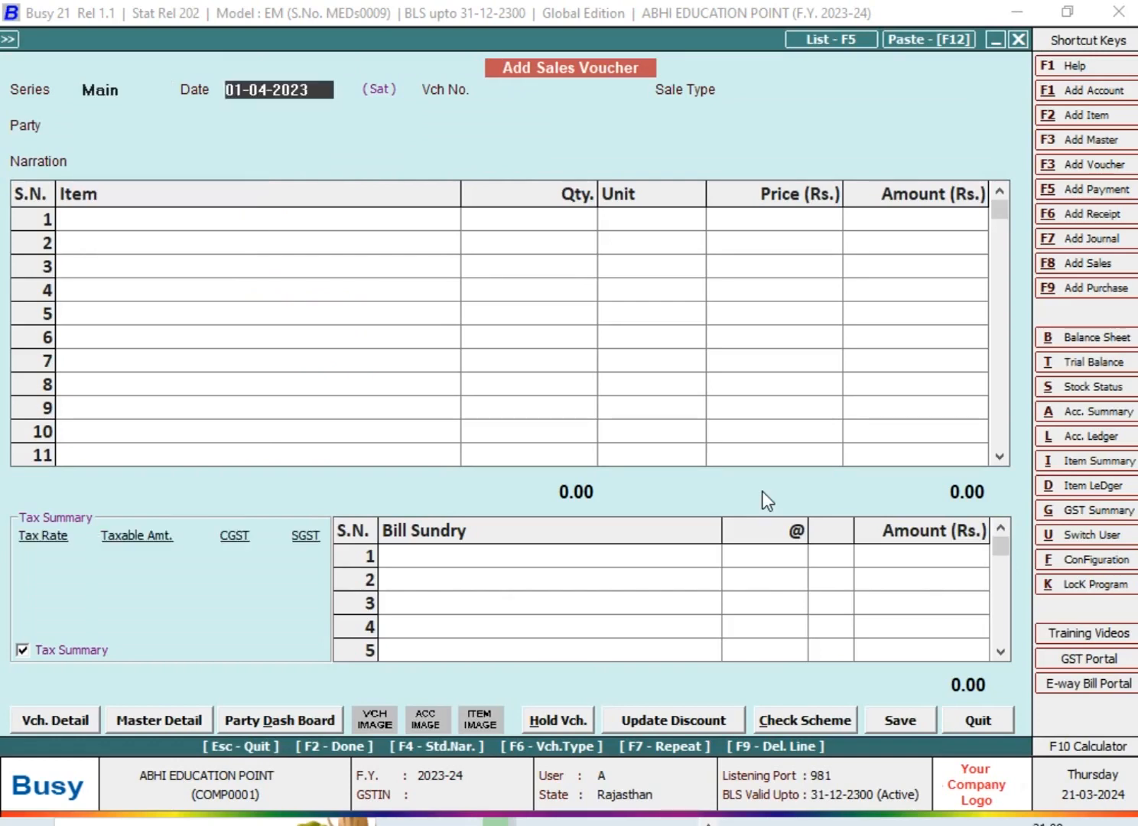
pyautogui.write('5-02')
pyautogui.press('Return')
pyautogui.write('85')
pyautogui.press('Return')
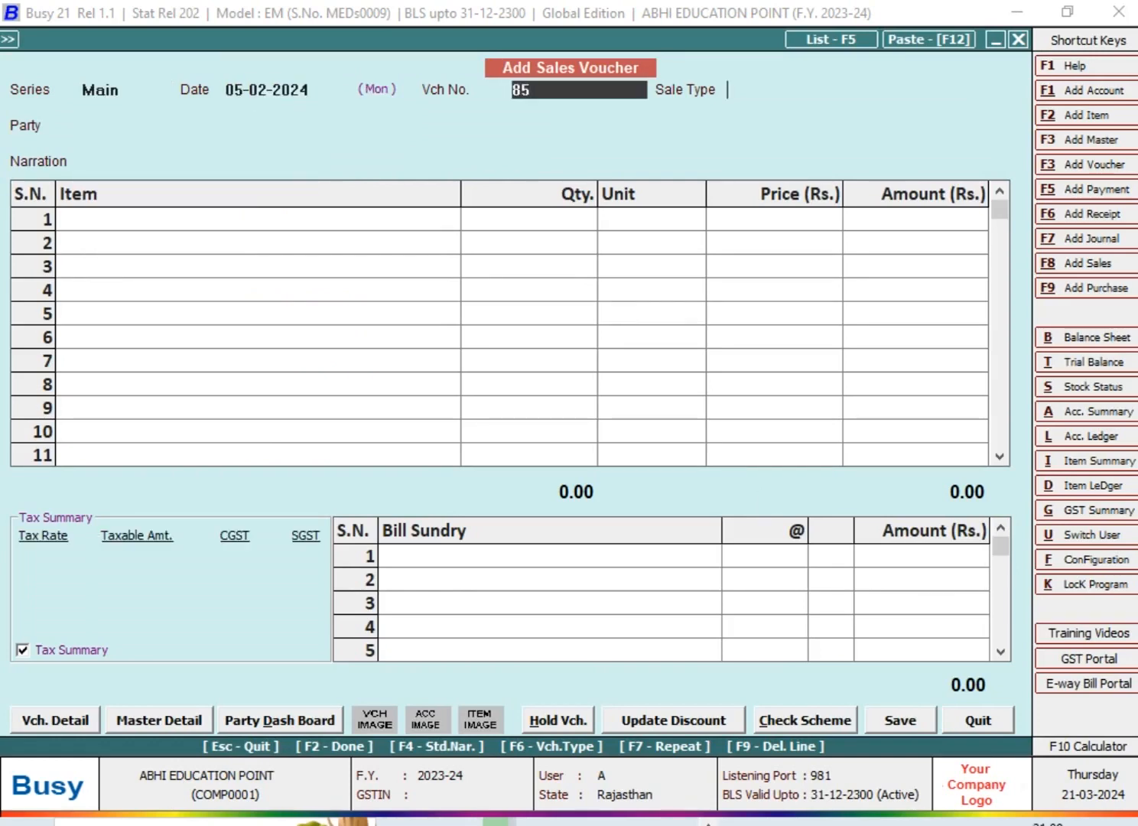
# Set the sale type to L/GST-TaxIncl. and choose Cash as the party
pyautogui.write('l')
pyautogui.press('Down')
pyautogui.press('Down')
pyautogui.press('Down')
pyautogui.press('Down')
pyautogui.press('Down')
pyautogui.press('Down')
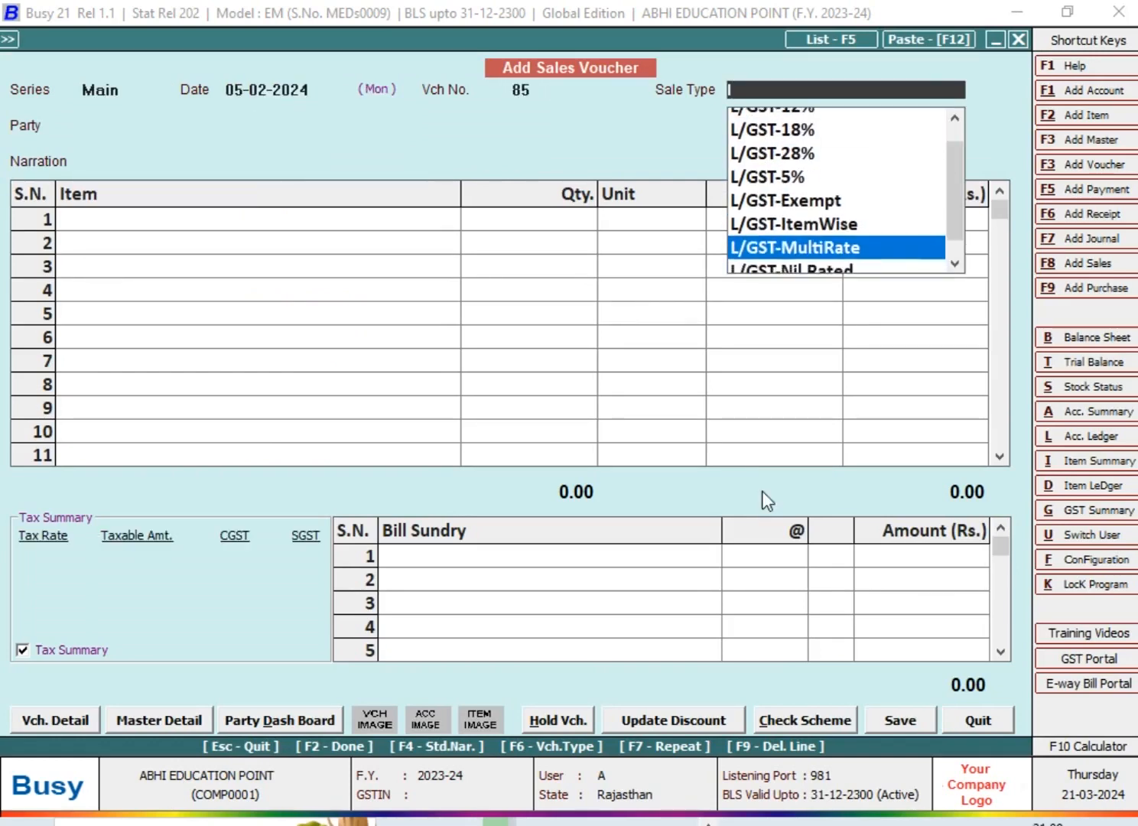
pyautogui.press('Down')
pyautogui.press('Down')
pyautogui.press('Down')
pyautogui.press('Down')
pyautogui.press('Up')
pyautogui.press('Return')
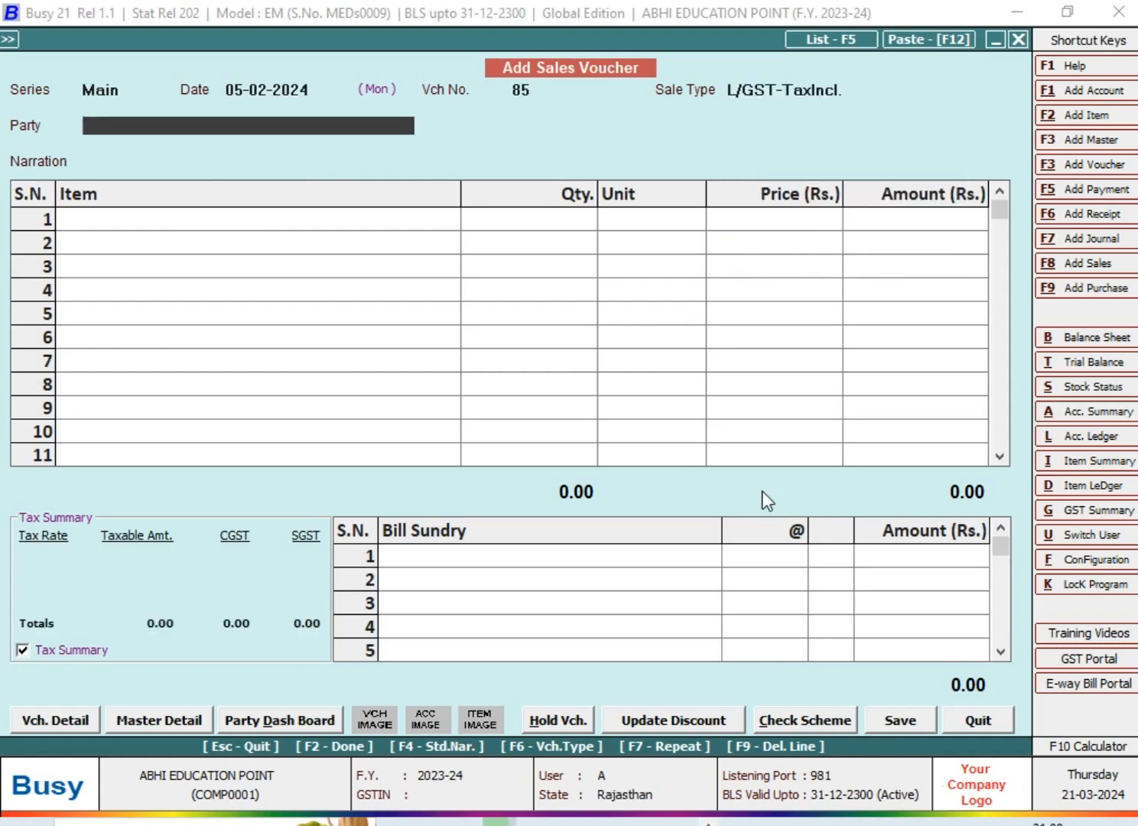
pyautogui.write('c')
pyautogui.press('Return')
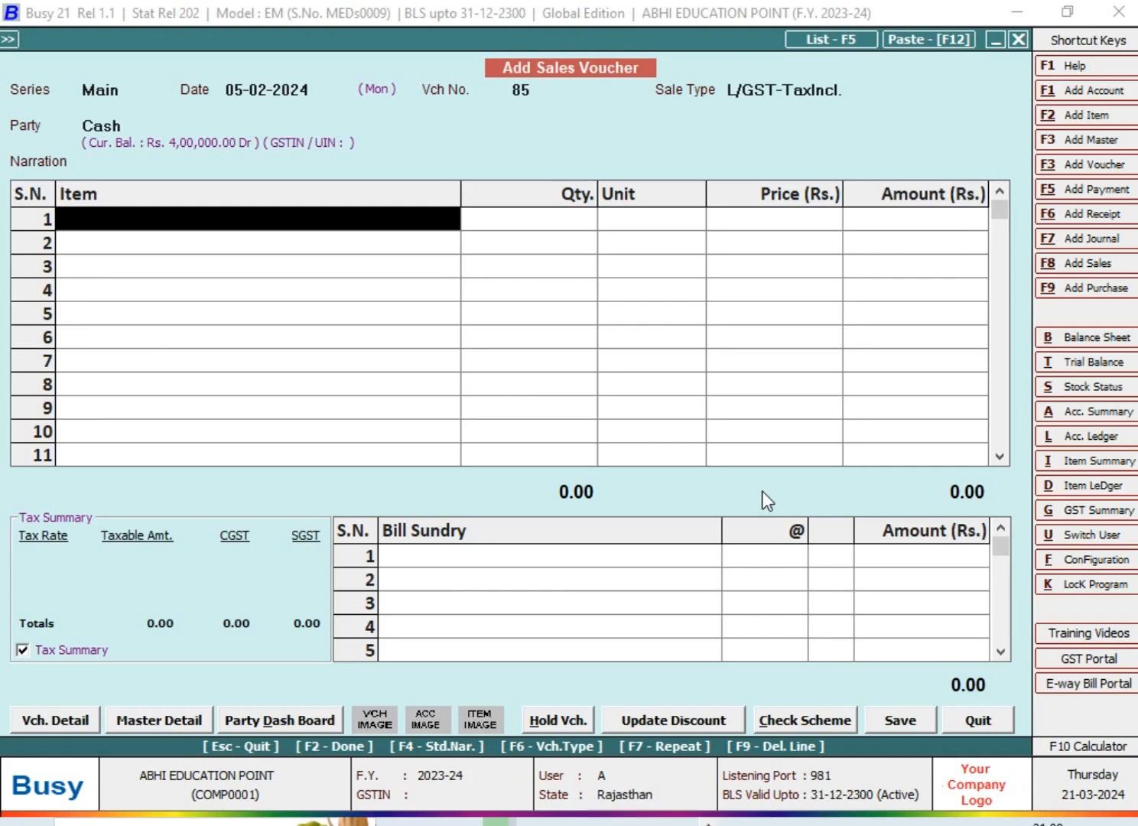
# Add ITEM to the voucher's first line with quantity 4 and an amount of 80.20
pyautogui.write('it')
pyautogui.press('Return')
pyautogui.write('4')
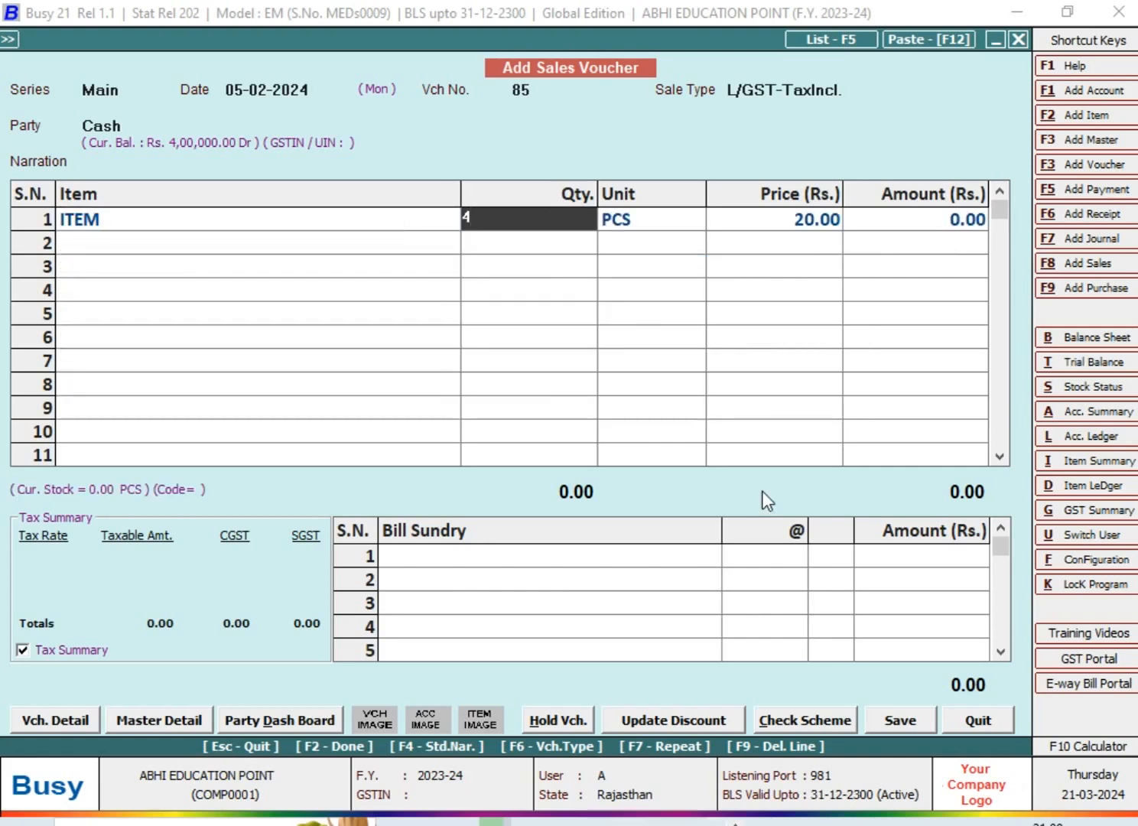
pyautogui.press('Return')
pyautogui.press('Return')
pyautogui.press('Return')
pyautogui.write('80.20')
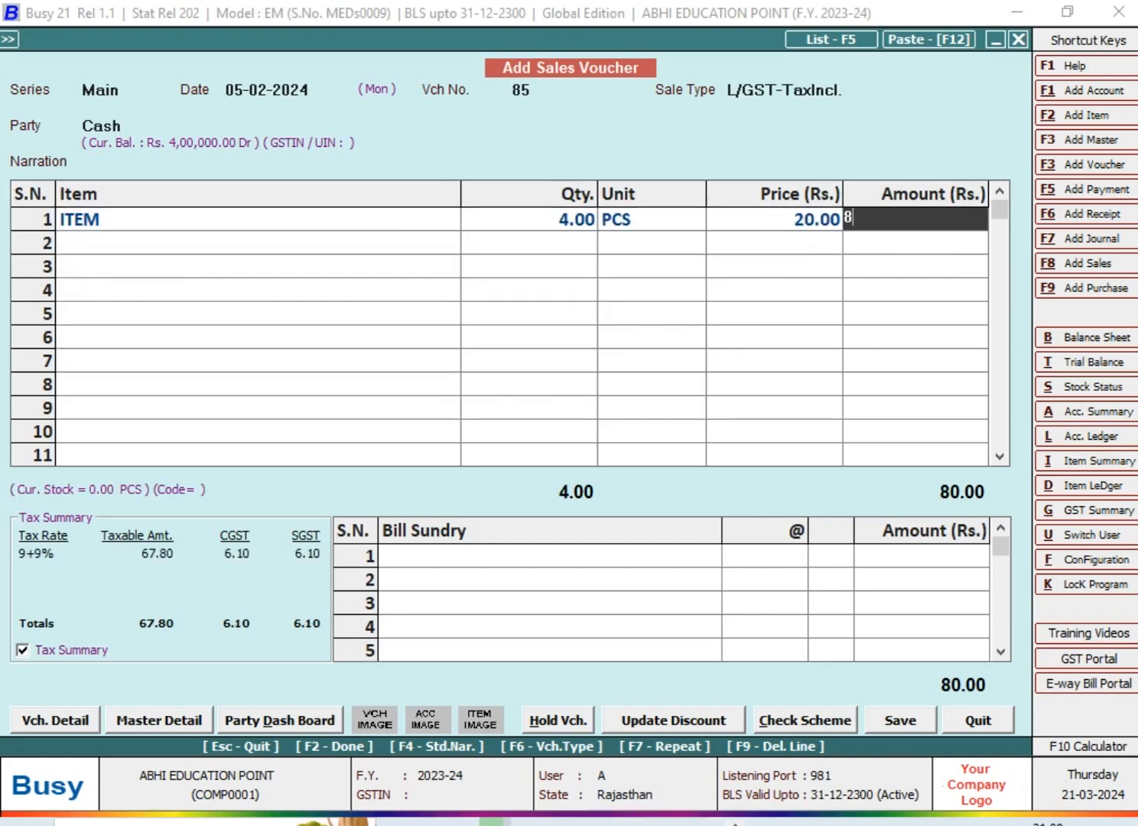
pyautogui.press('Return')
pyautogui.press('Return')
pyautogui.press('Right')
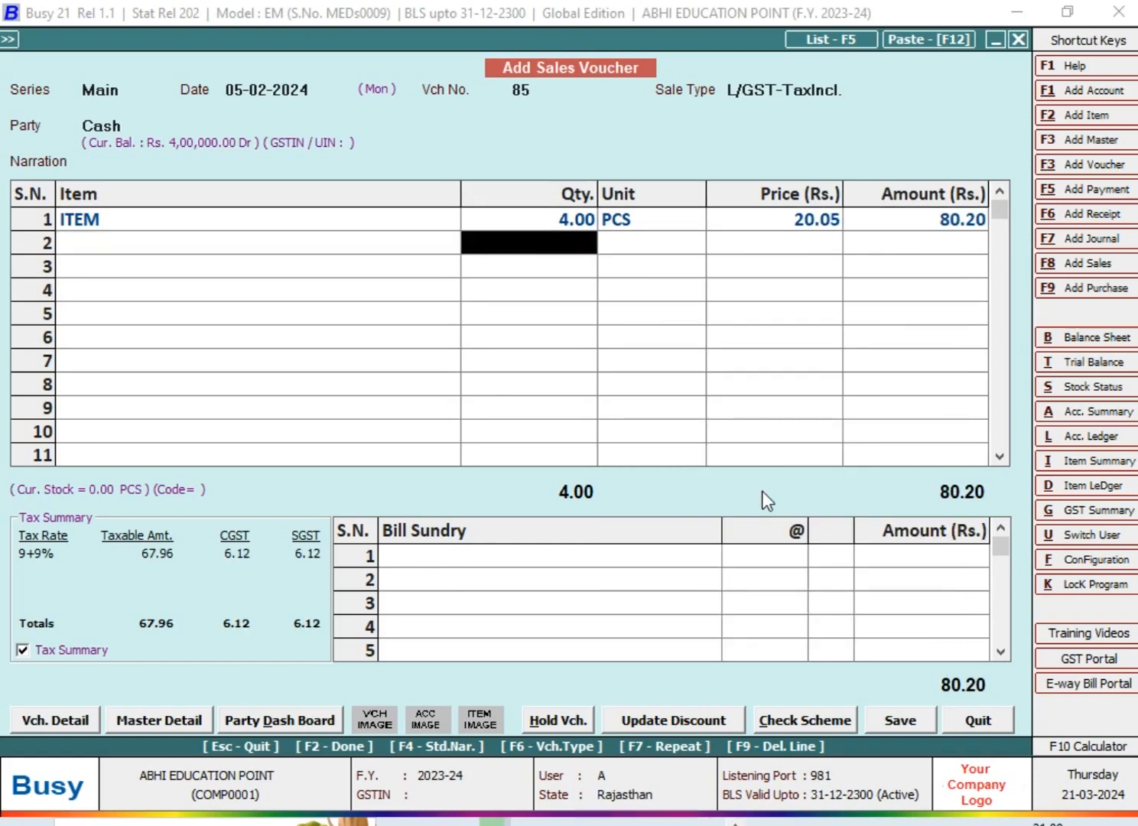
pyautogui.press('Up')
pyautogui.press('Right')
pyautogui.press('Right')
pyautogui.press('Right')
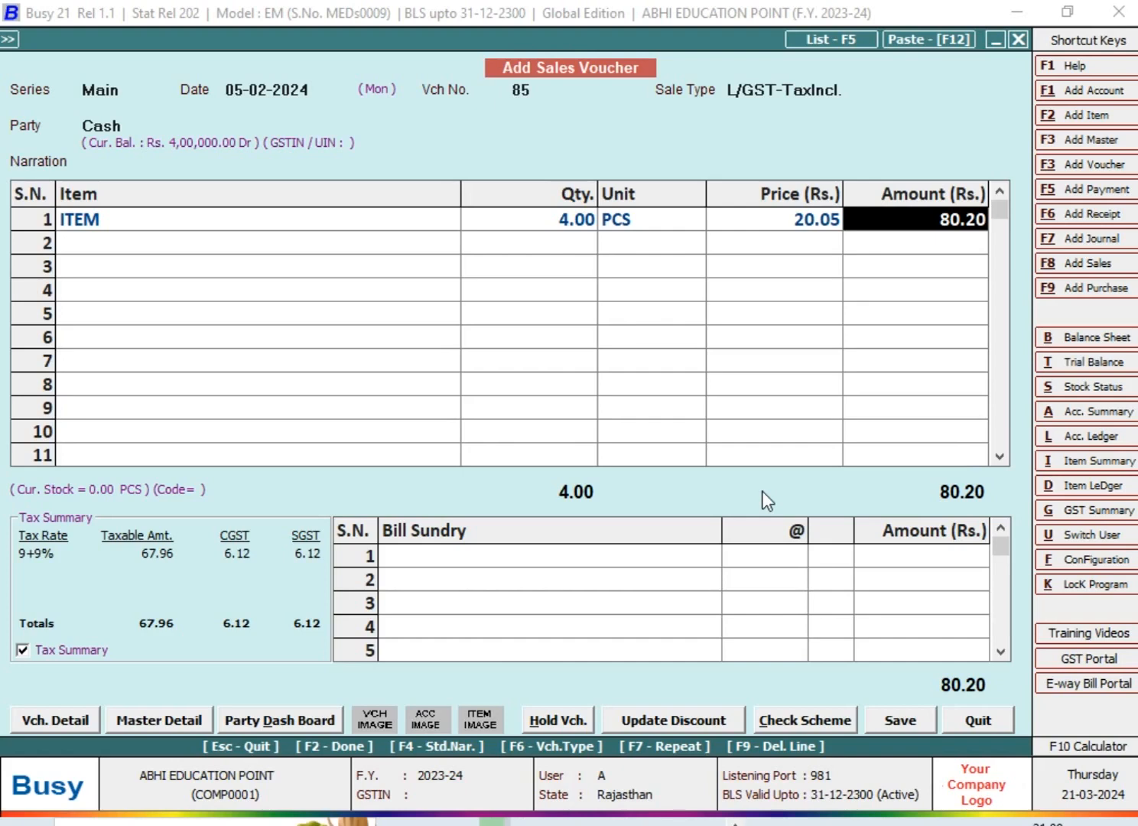
# Complete the voucher entry to apply the automatic round-off, decline saving, and clear the Rounded Off (+) bill sundry
pyautogui.press('F2')
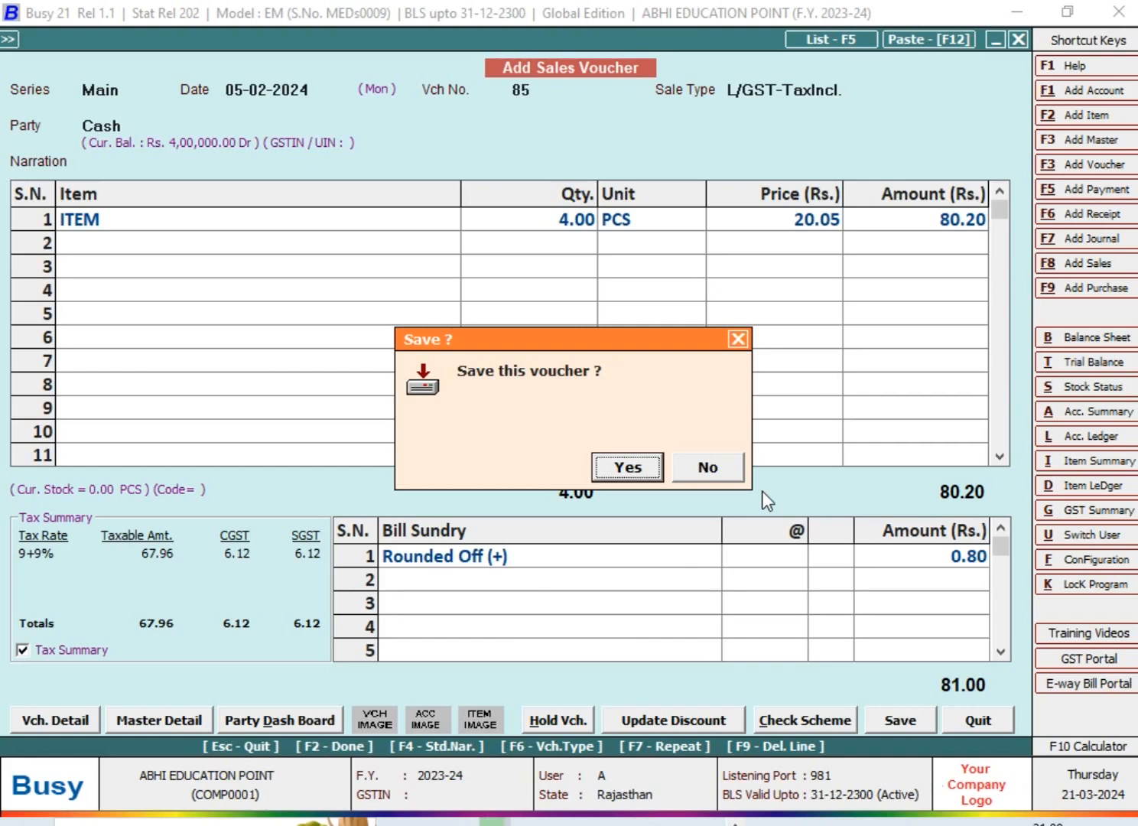
pyautogui.press('Escape')
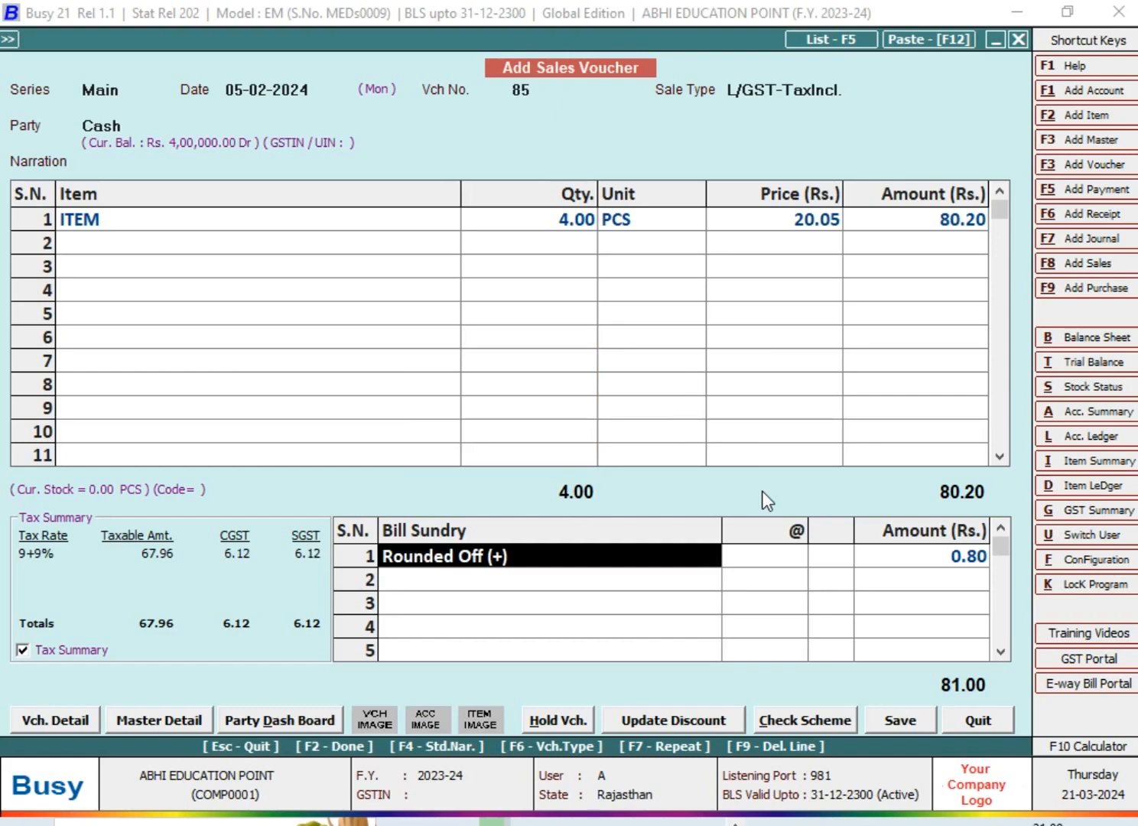
pyautogui.press('BackSpace')
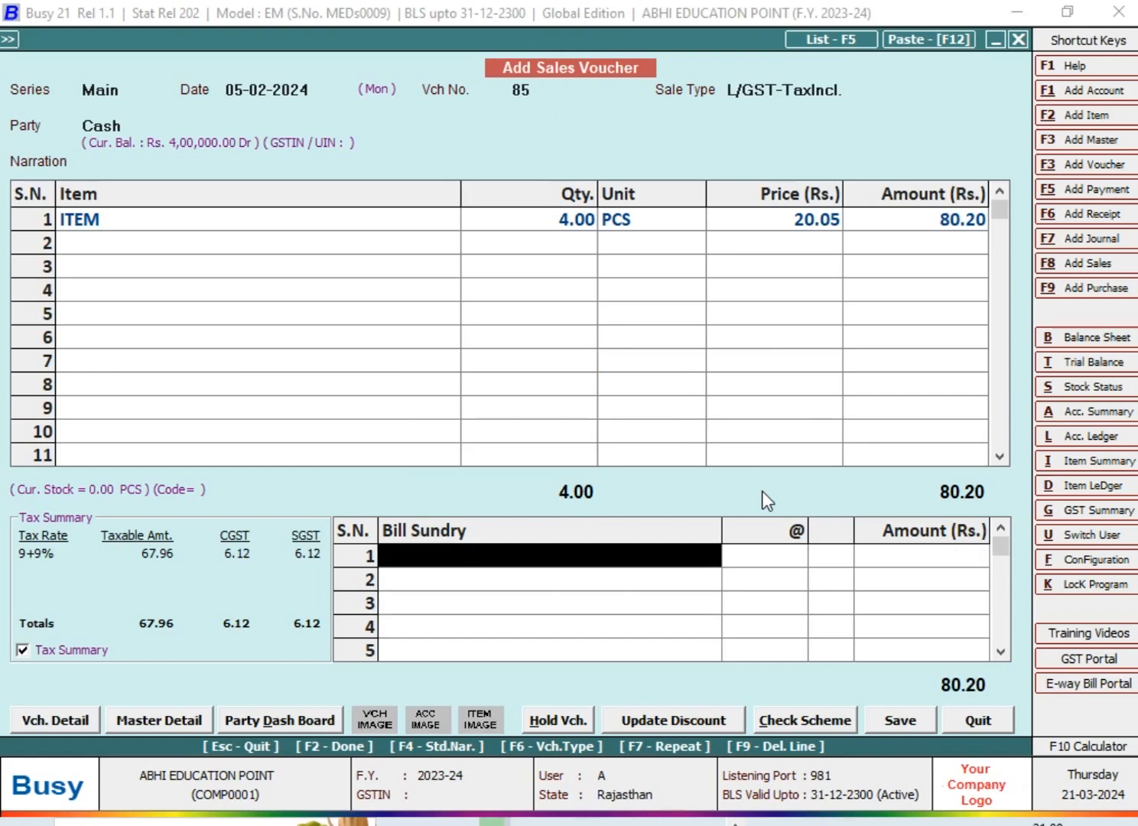
# Enter the Rounded Off (-) bill sundry manually with an amount of 0.20
pyautogui.press('Return')
pyautogui.press('Return')
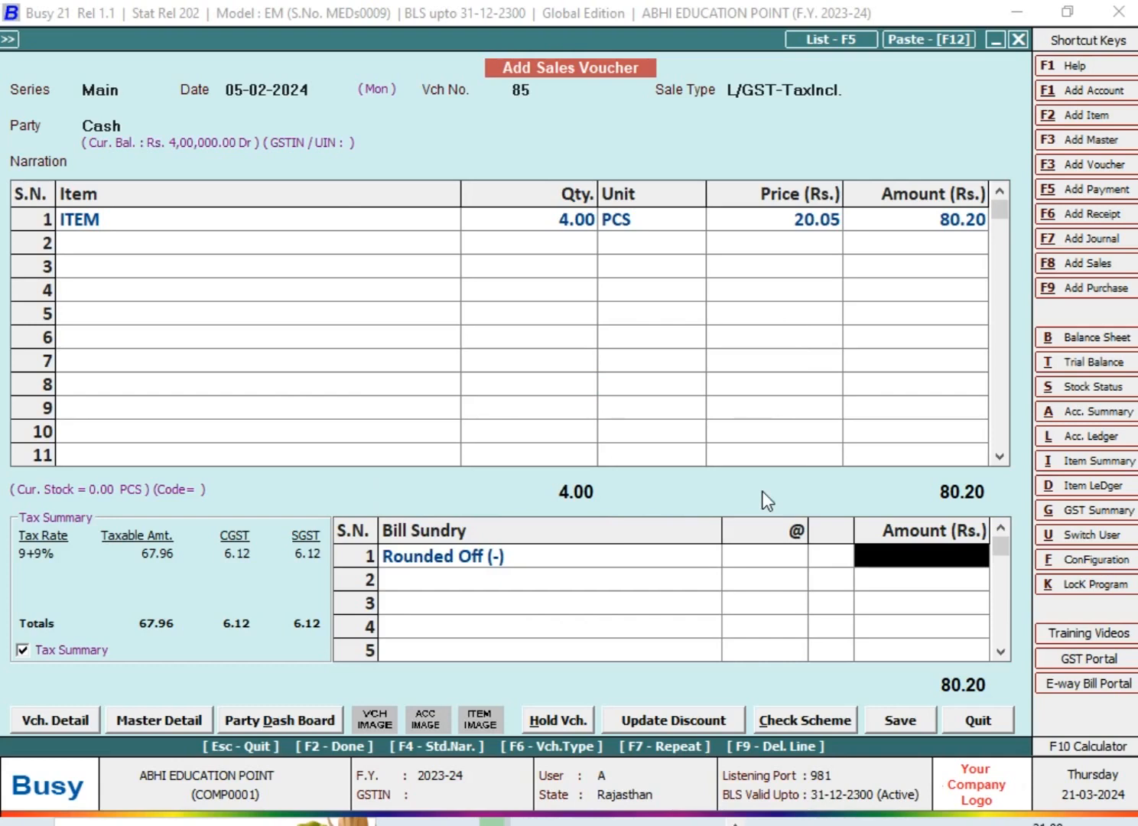
pyautogui.write('0.20')
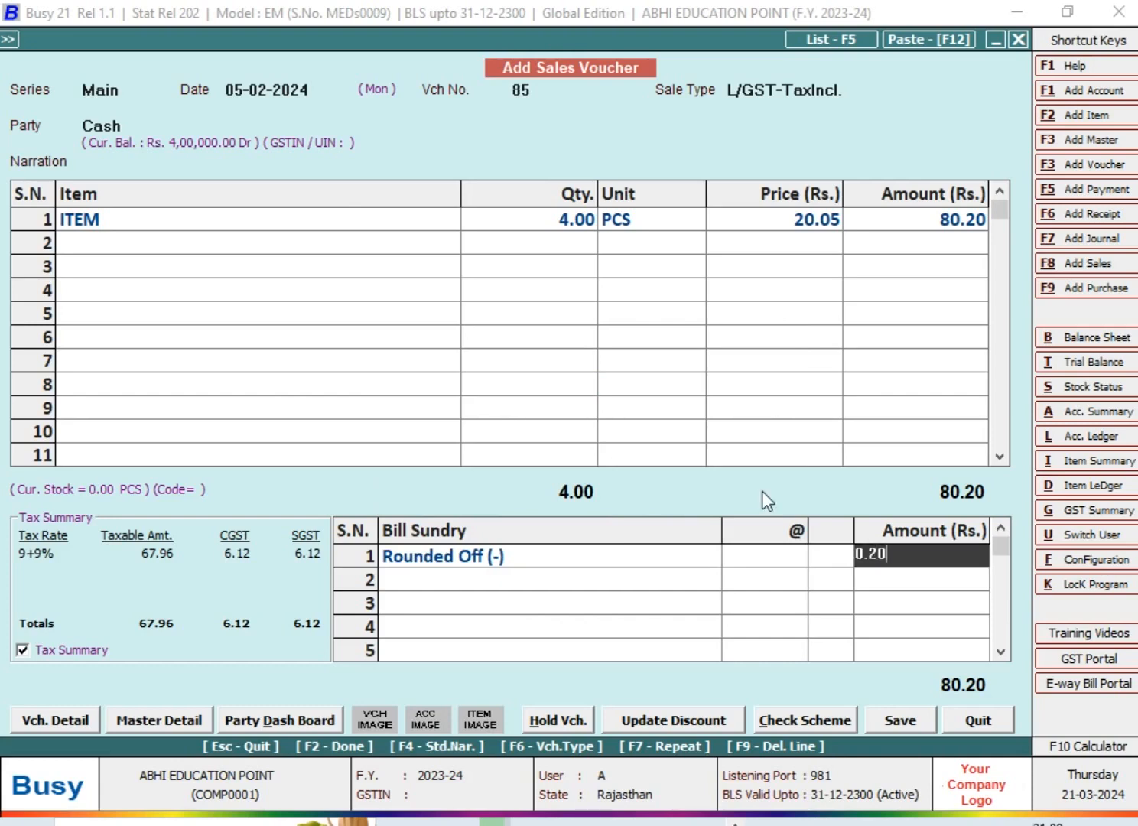
pyautogui.press('Return')
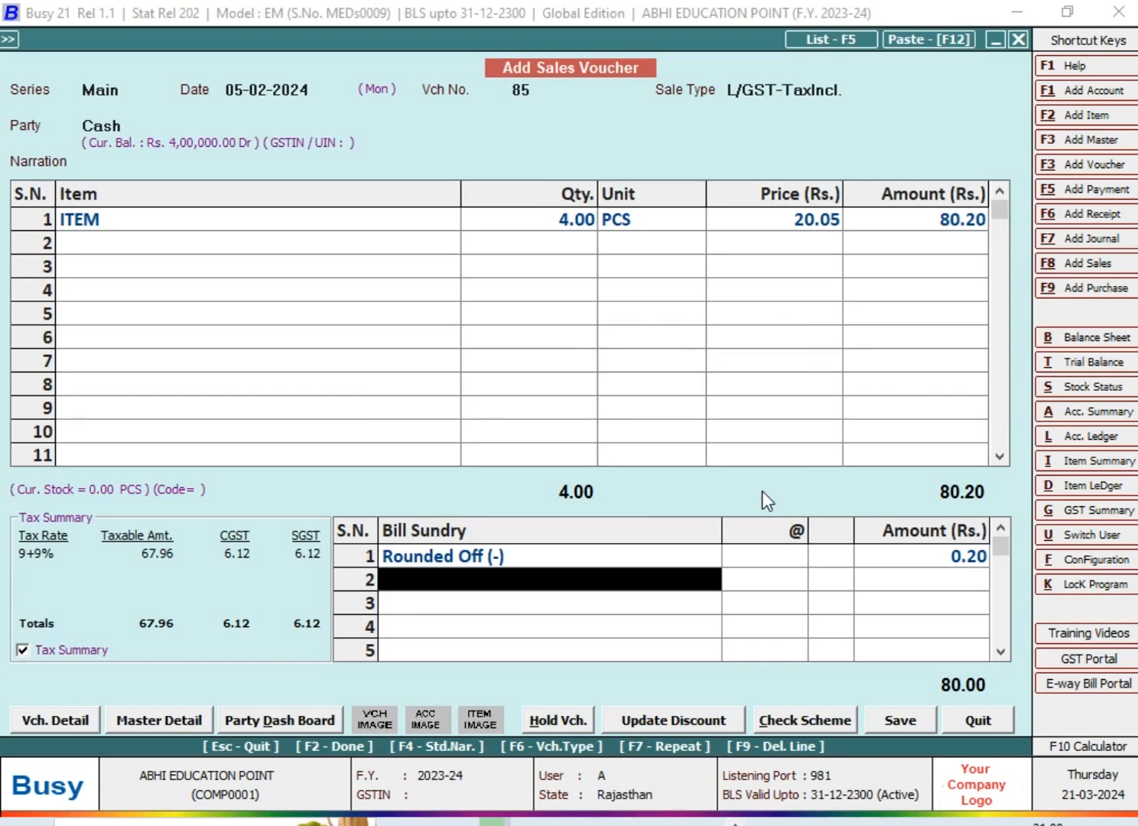
# Delete the manual Rounded Off (-) line and complete the voucher entry to reapply the automatic round-off
pyautogui.press('Up')
pyautogui.press('F9')
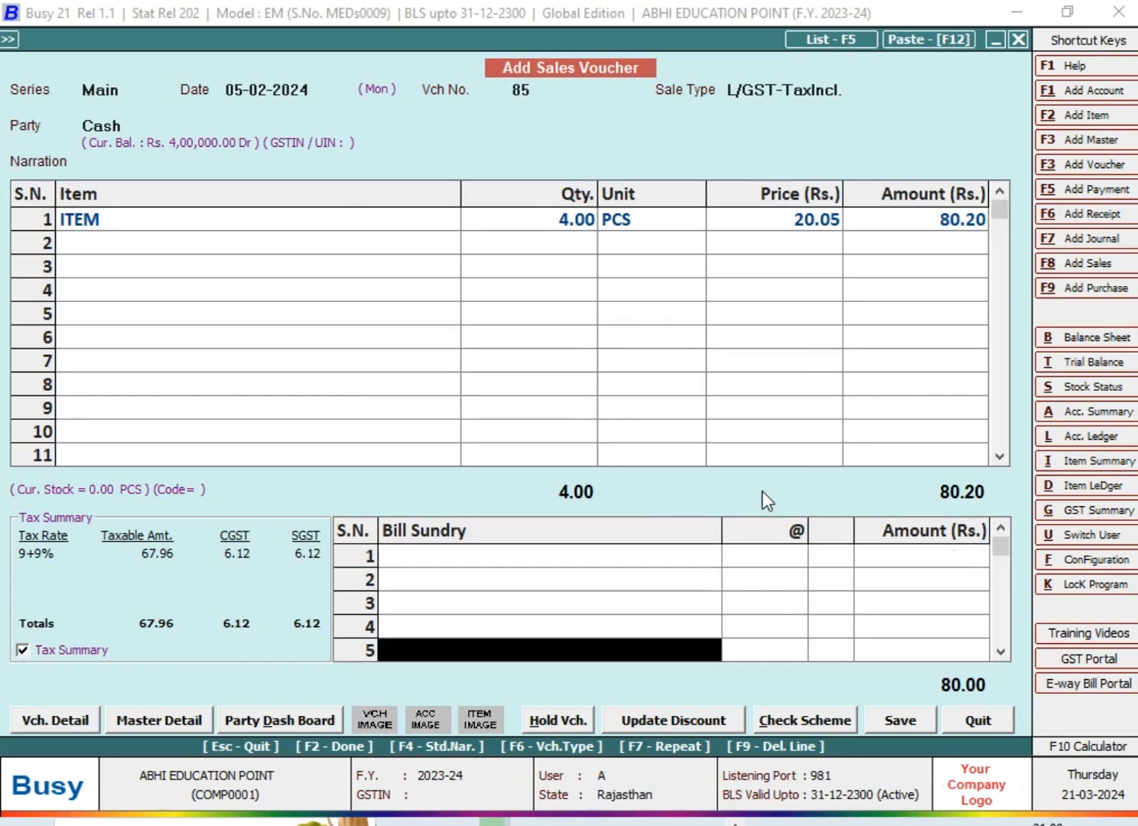
pyautogui.press('F2')
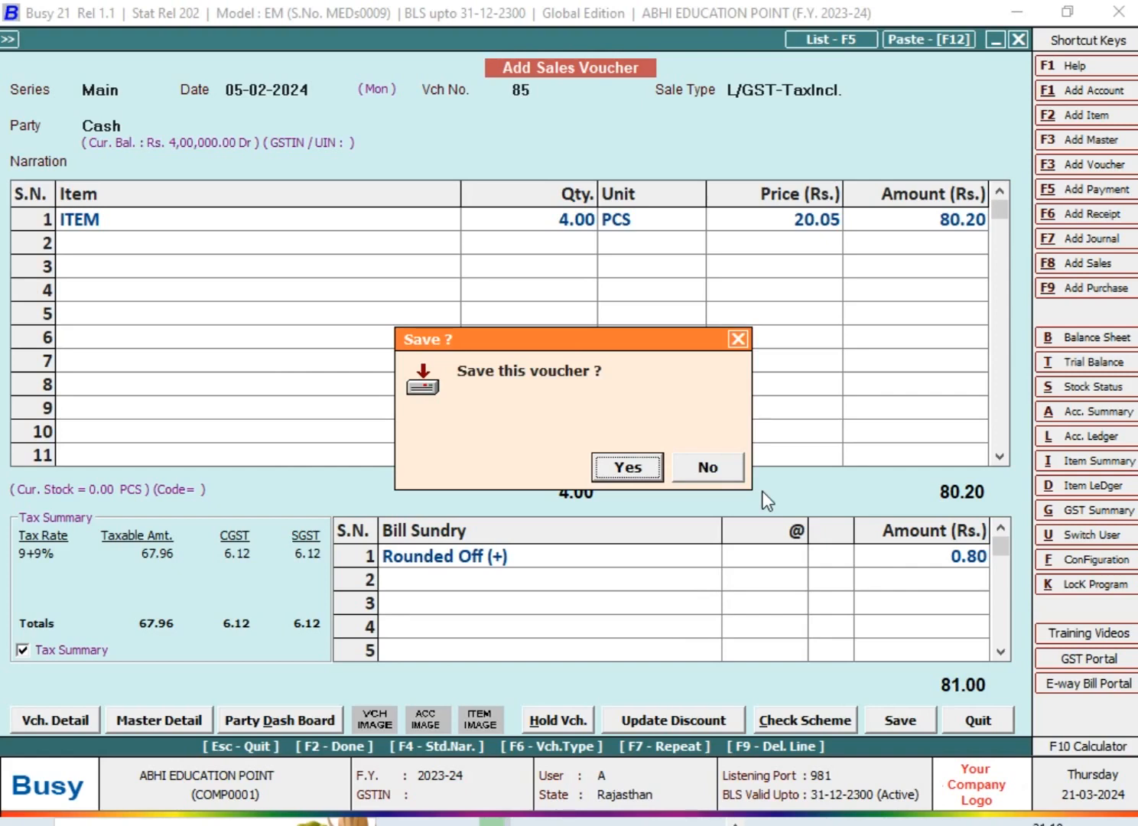
# Decline saving and quit the sales voucher
pyautogui.press('Escape')
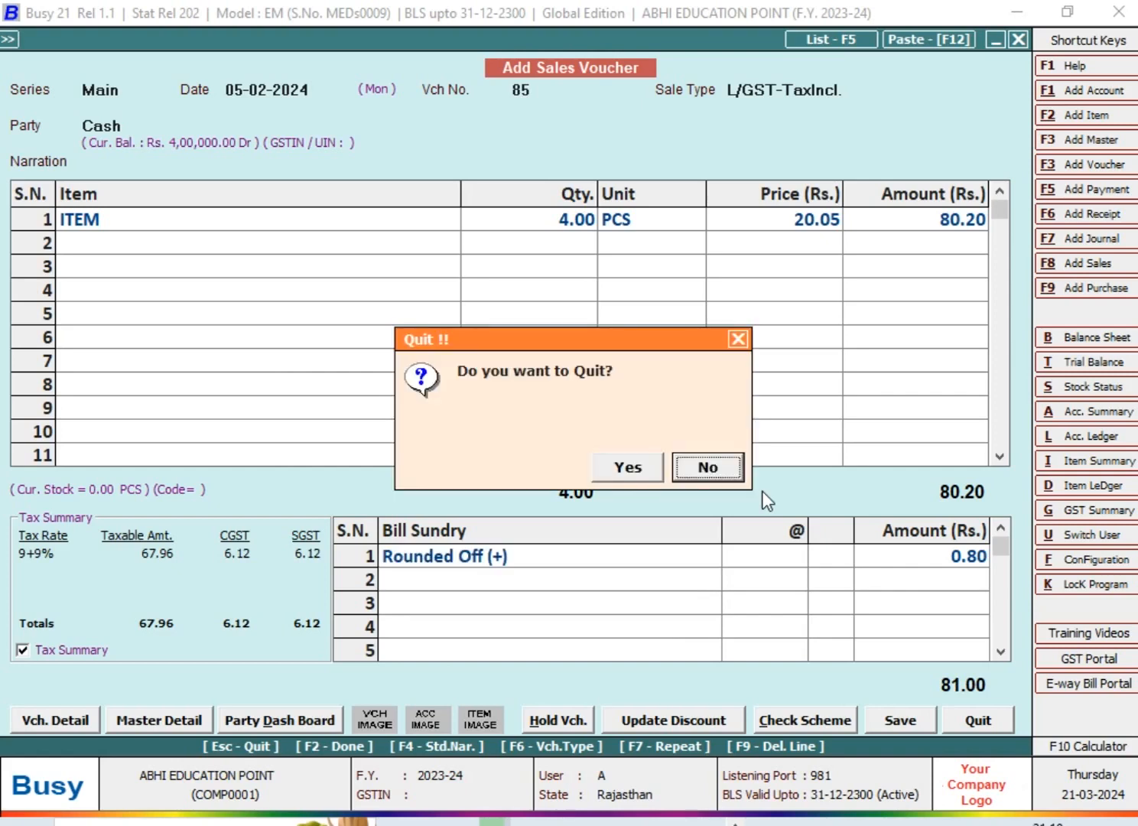
pyautogui.press('Left')
pyautogui.press('Return')
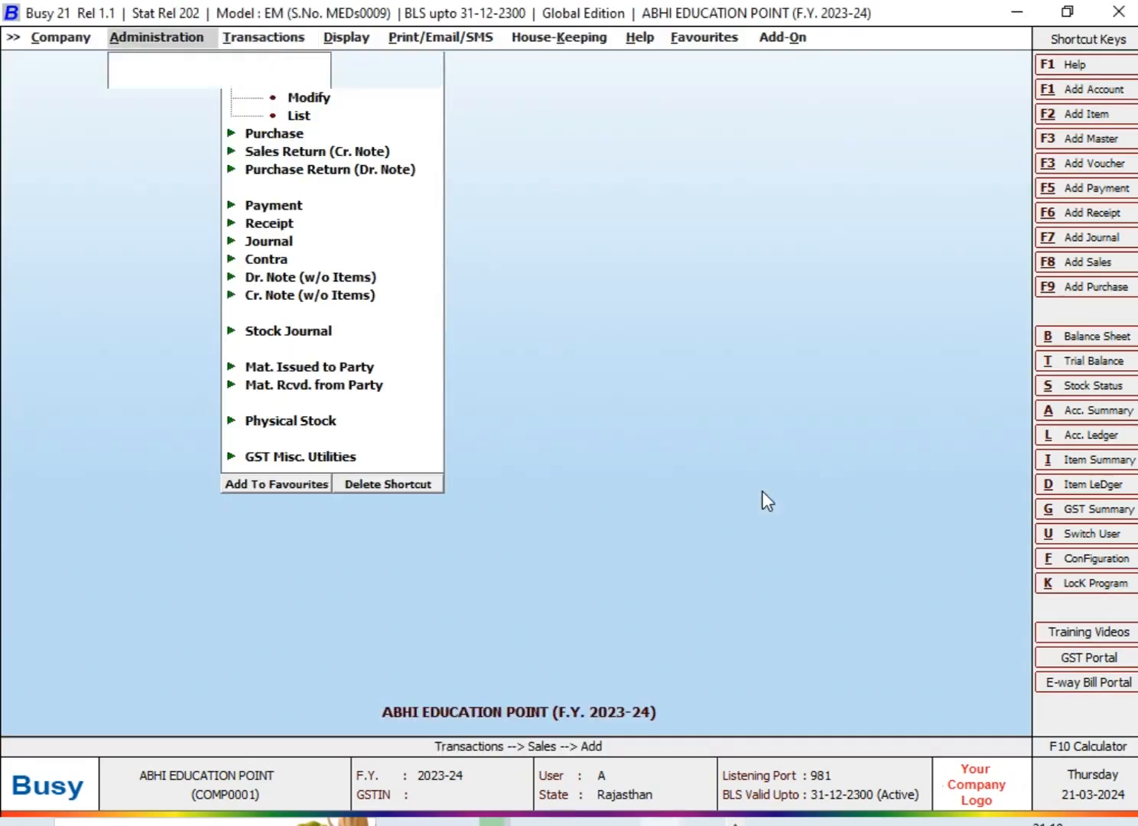
# Open the Auto Round off Options in the voucher configuration of the Main sales series
pyautogui.press('Left')
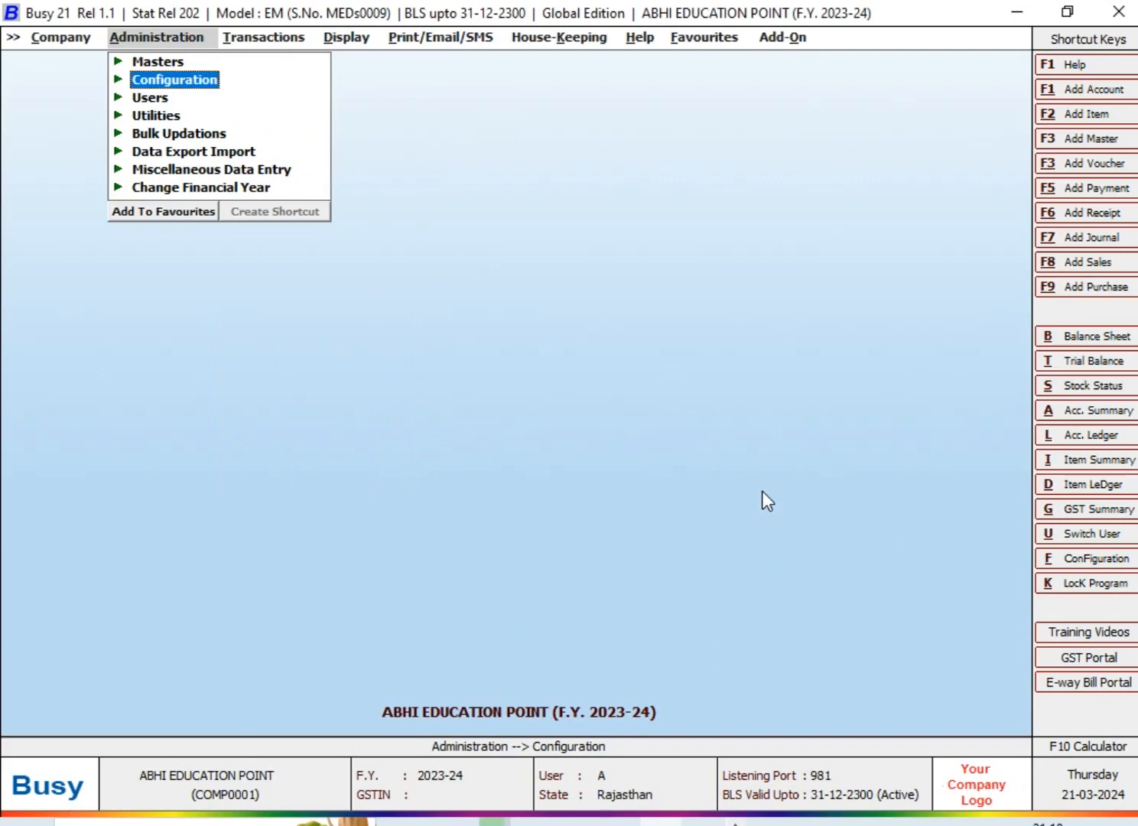
pyautogui.press('Return')
pyautogui.press('Down')
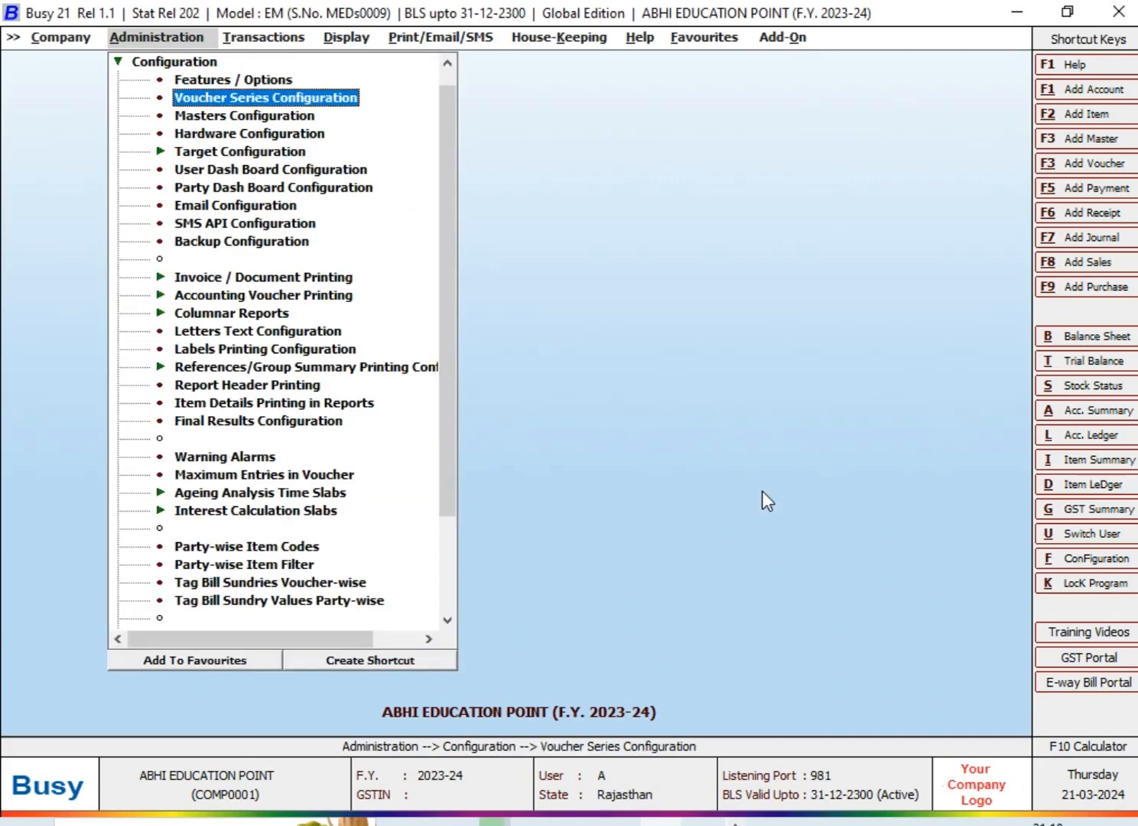
pyautogui.press('Return')
pyautogui.press('Right')
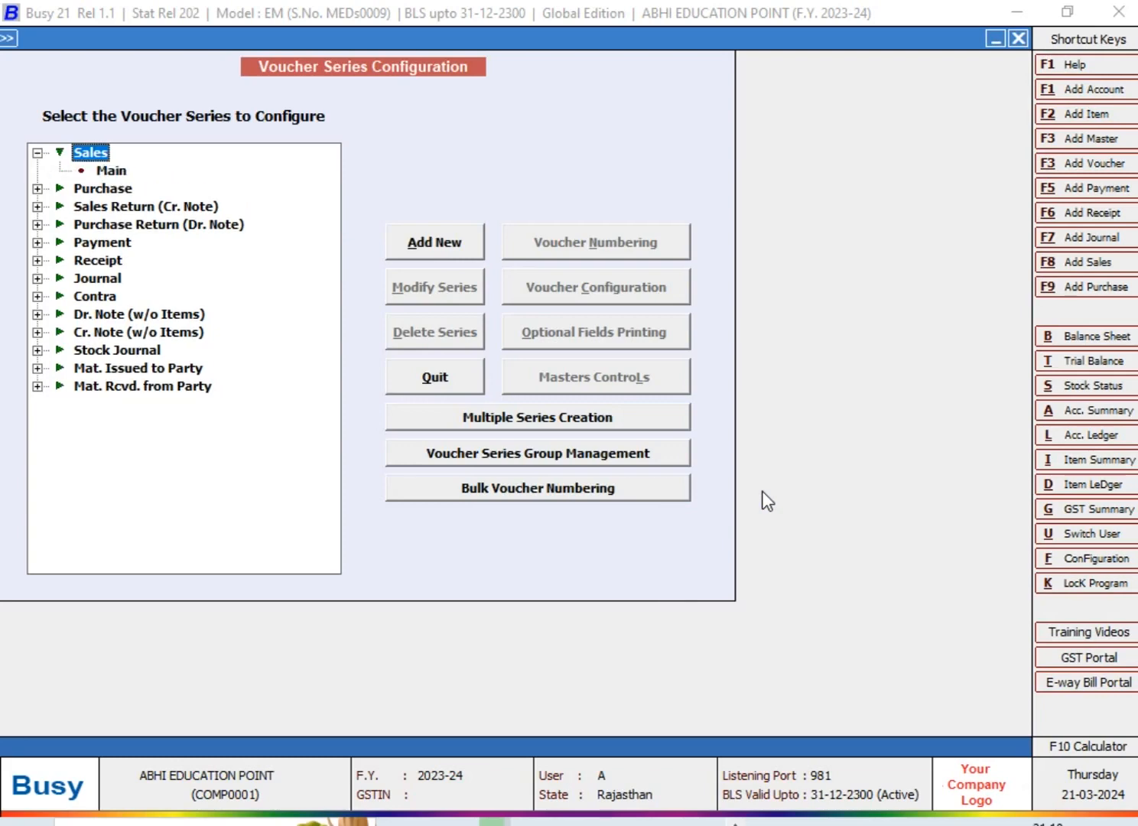
pyautogui.press('Down')
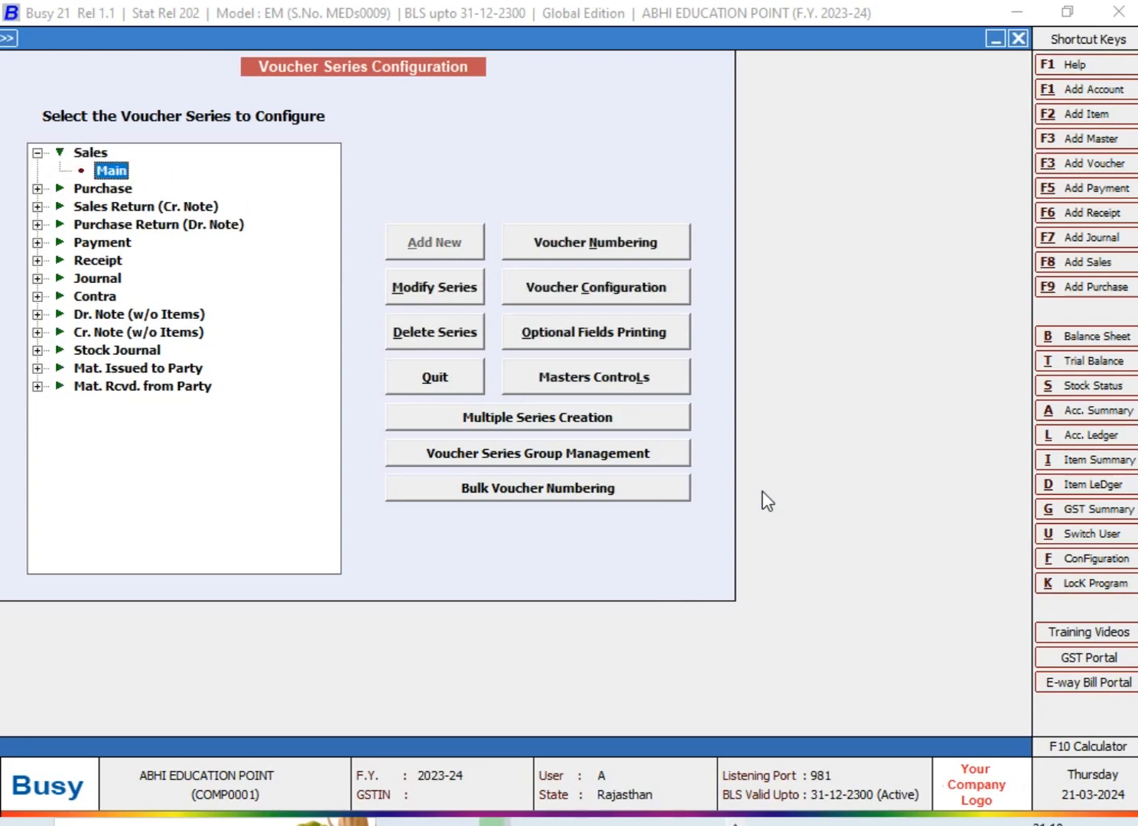
pyautogui.click(638, 288)
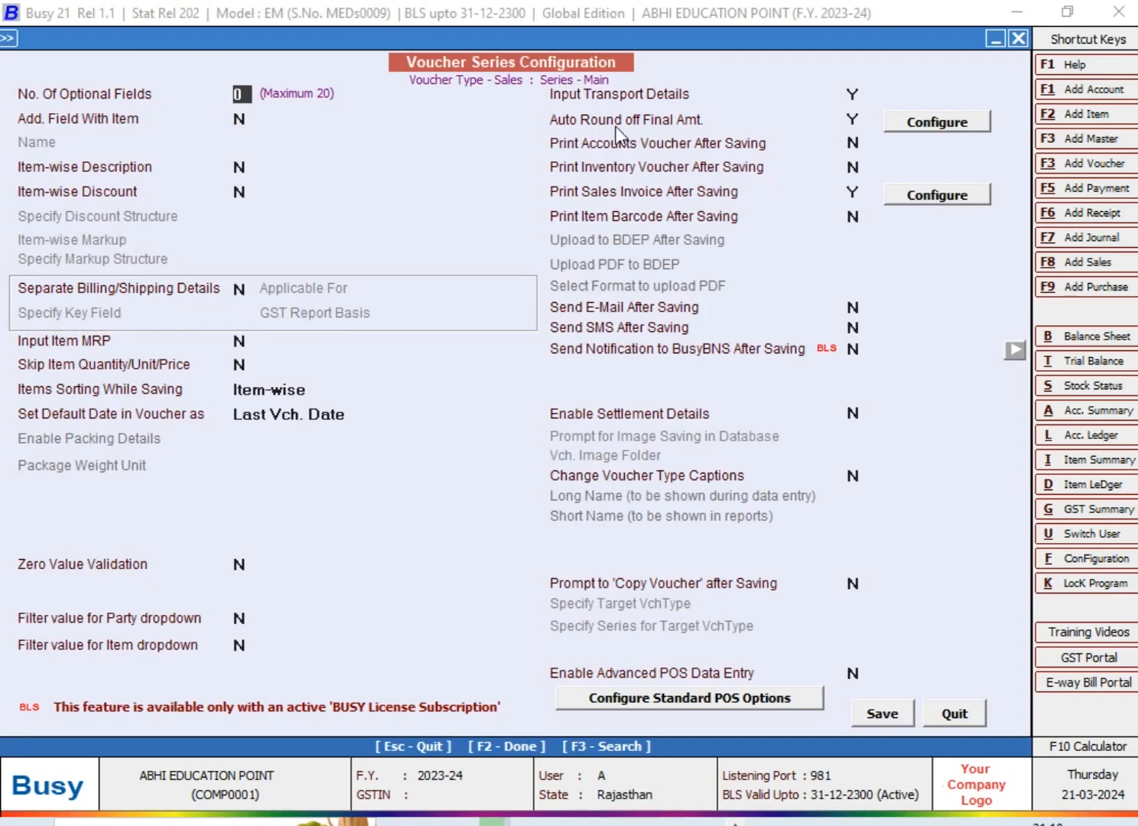
pyautogui.click(926, 129)
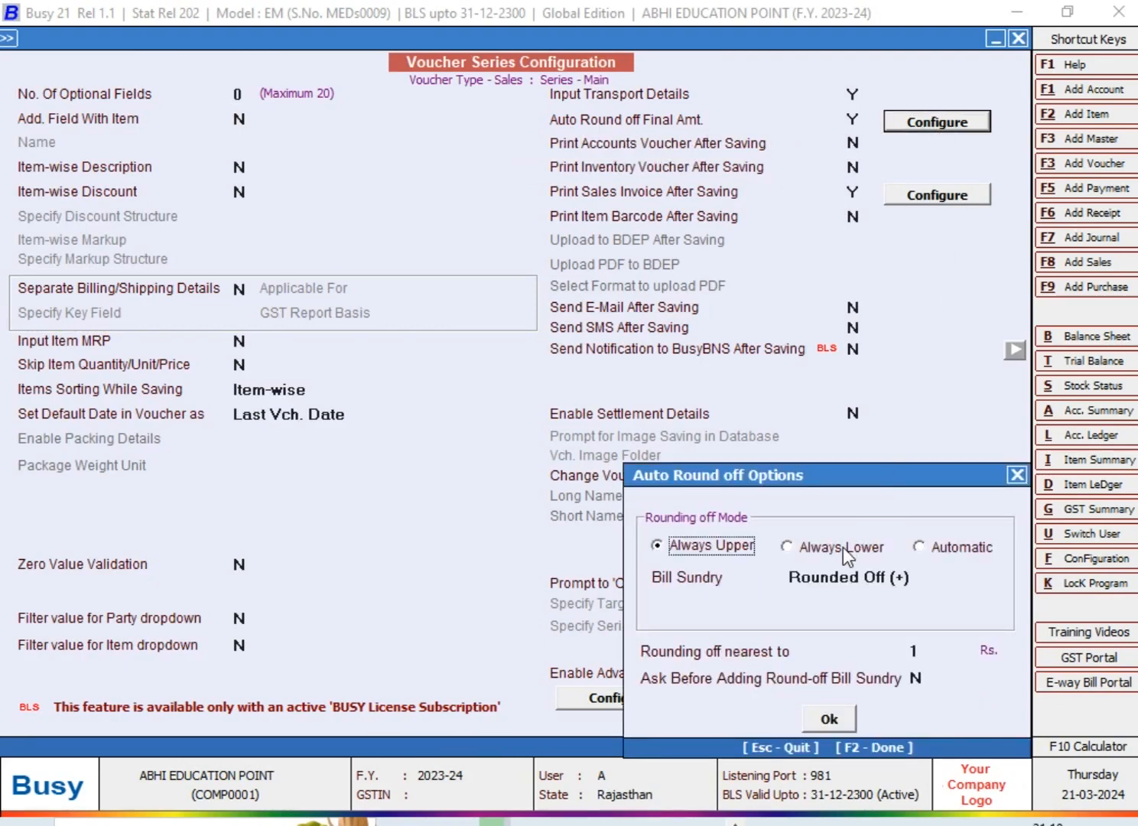
# Set the rounding off mode to Always Lower and its bill sundry to Rounded Off (-)
pyautogui.click(843, 547)
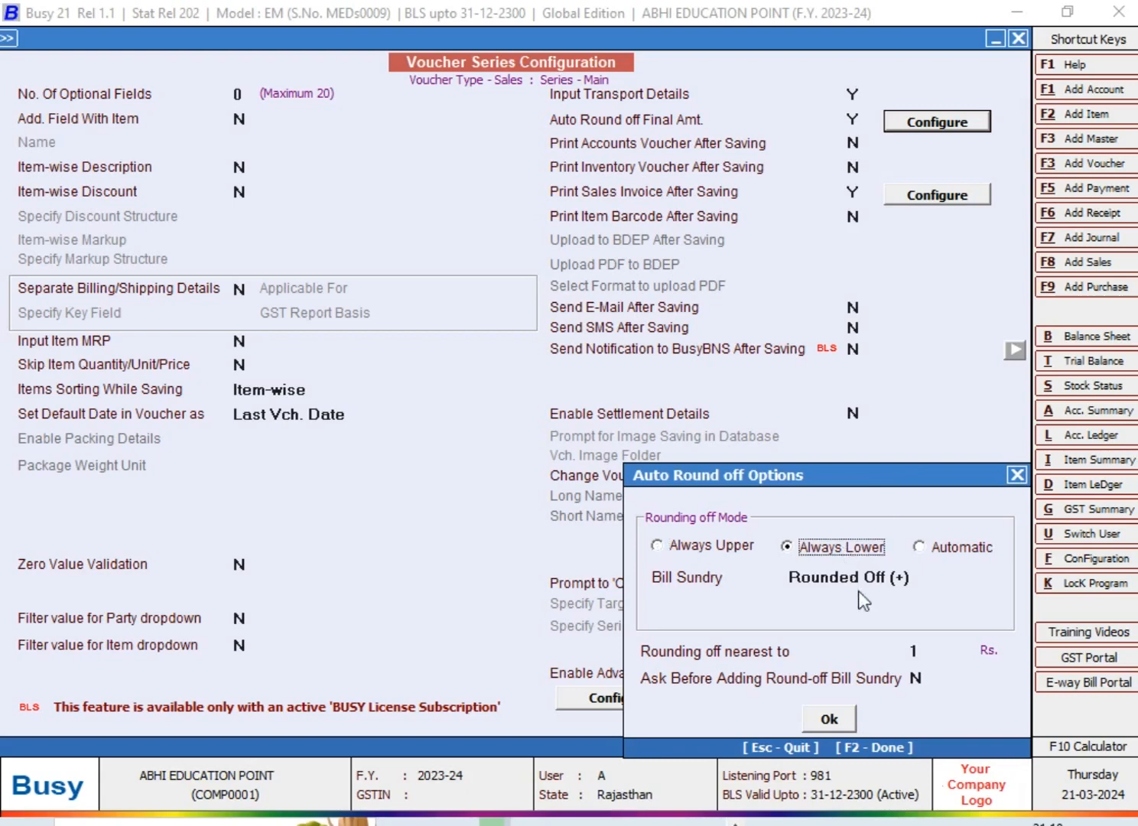
pyautogui.click(831, 723)
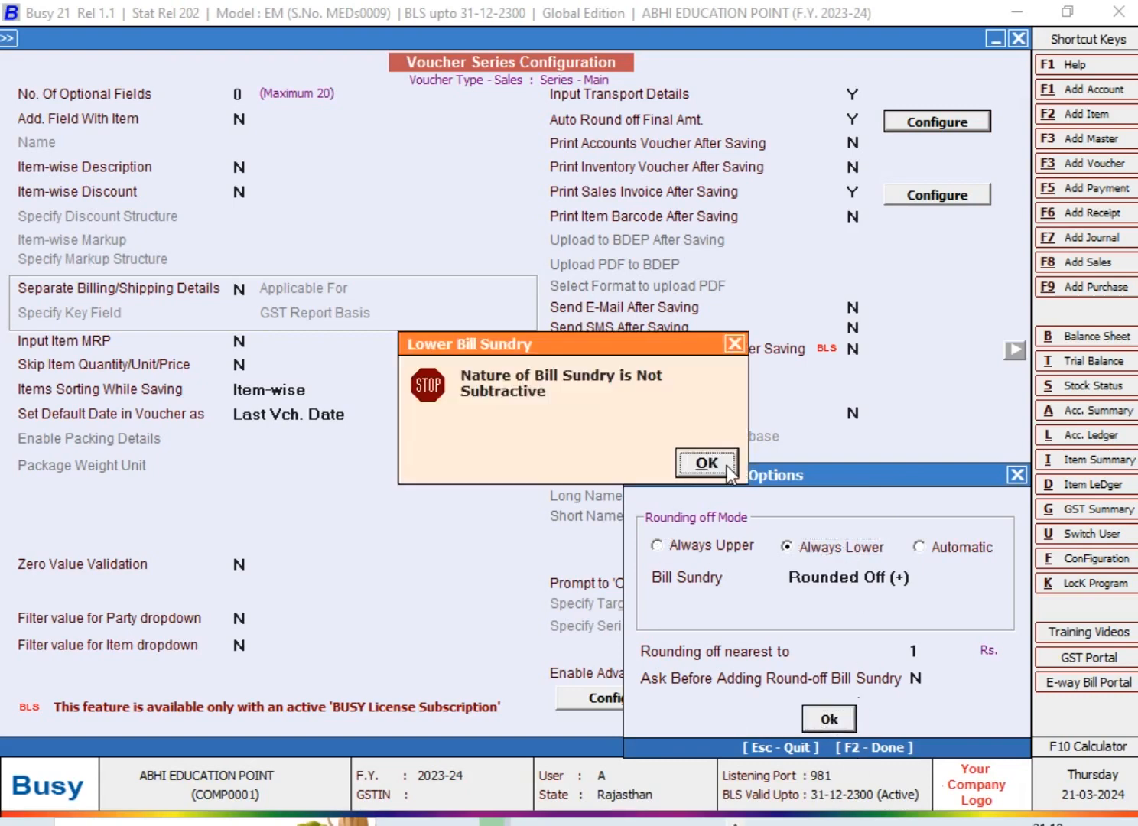
pyautogui.click(726, 465)
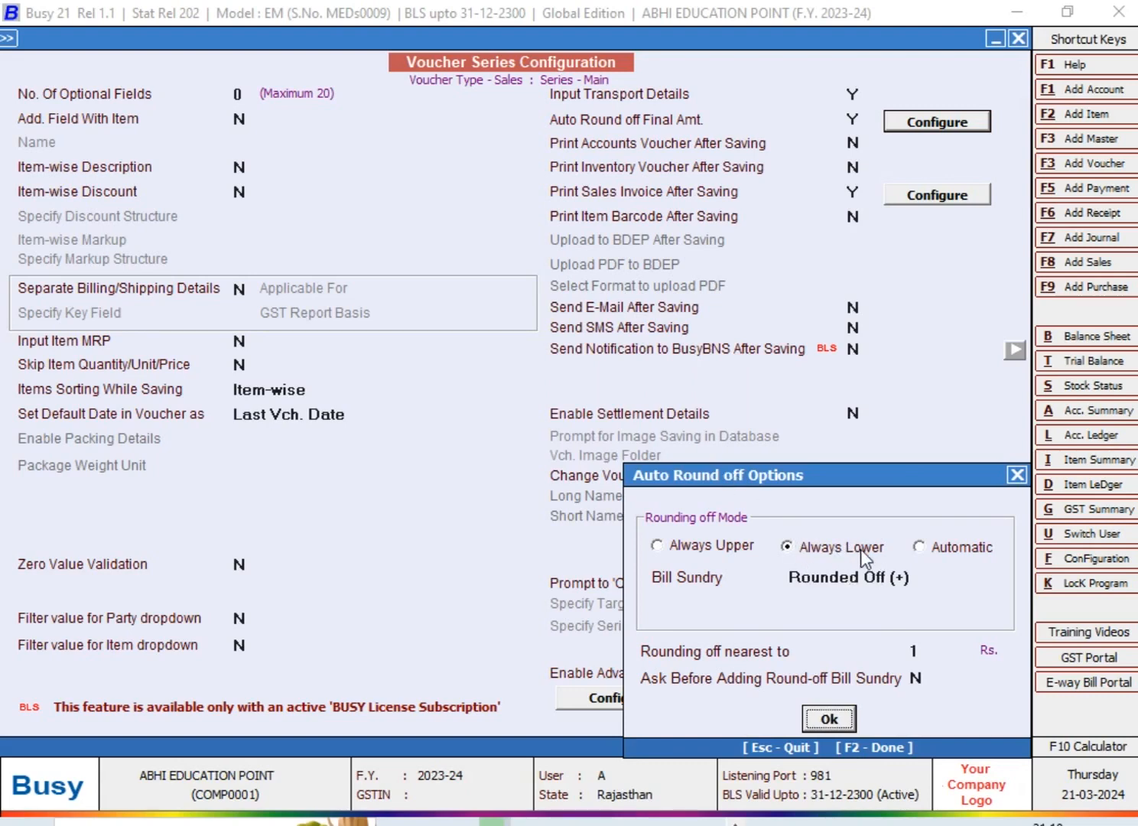
pyautogui.click(920, 579)
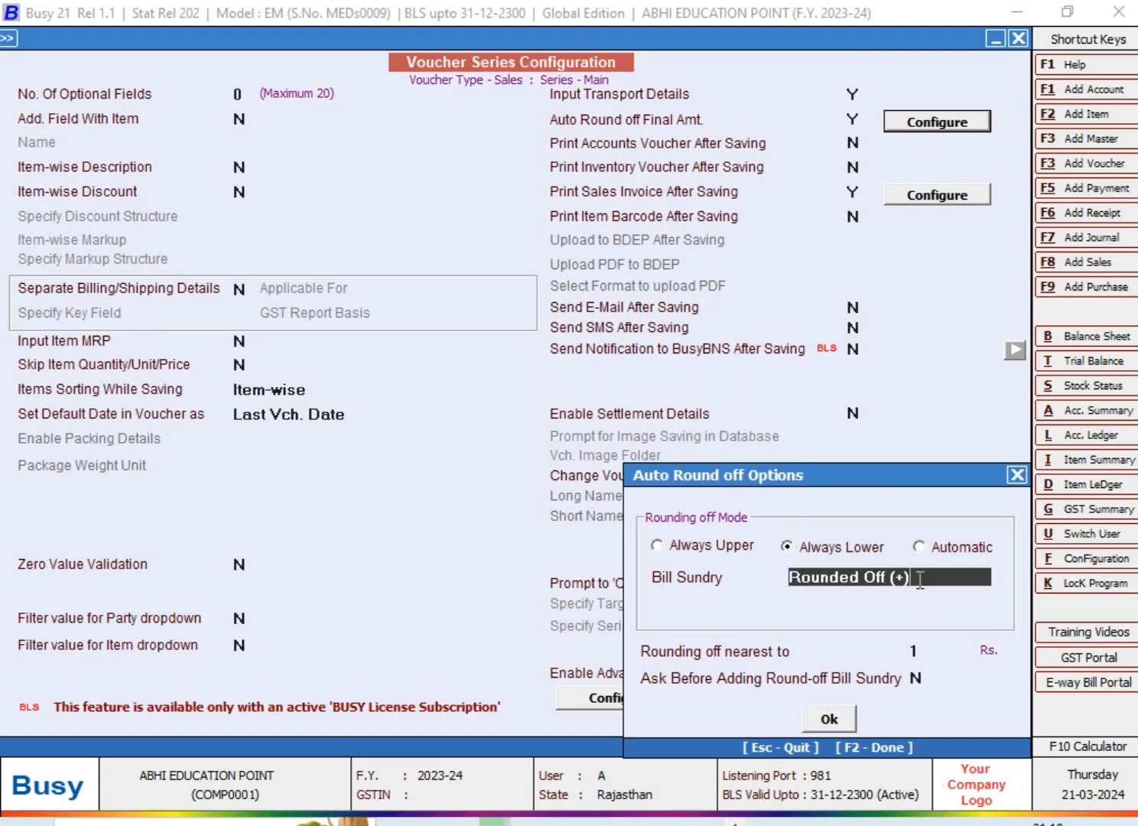
pyautogui.press('BackSpace')
pyautogui.press('BackSpace')
pyautogui.press('Return')
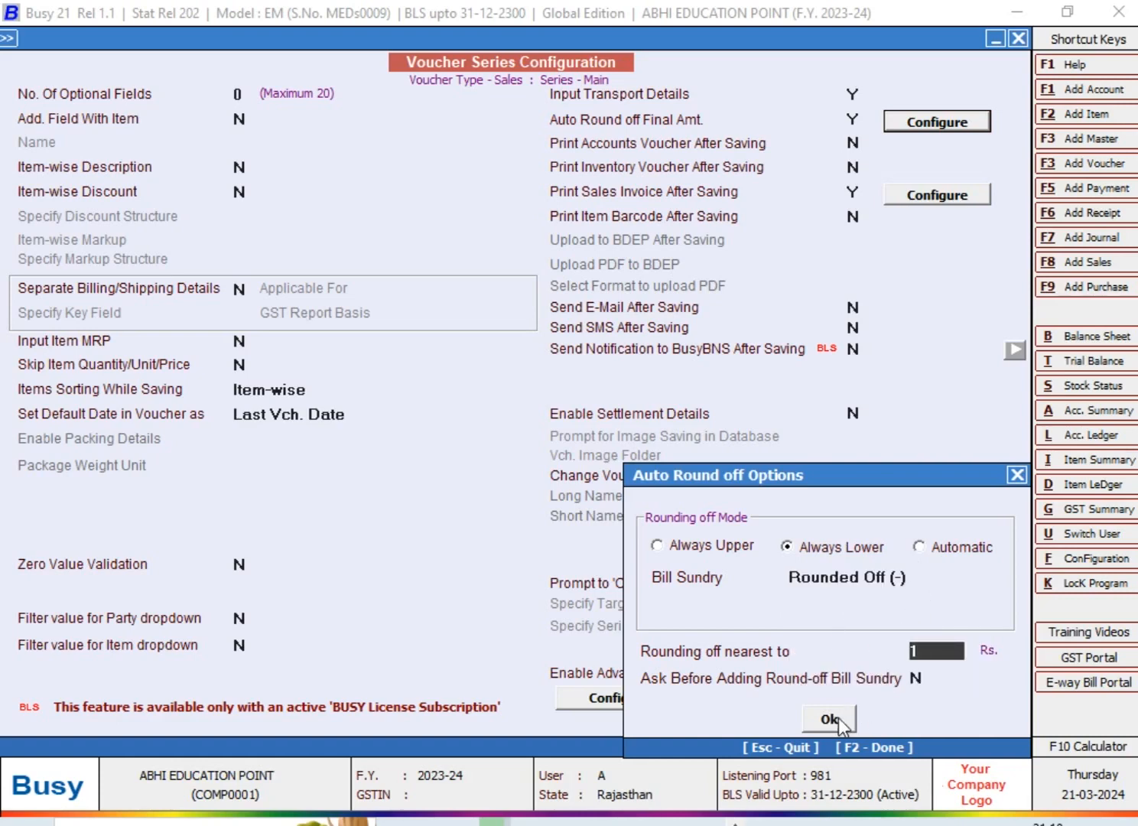
pyautogui.click(712, 545)
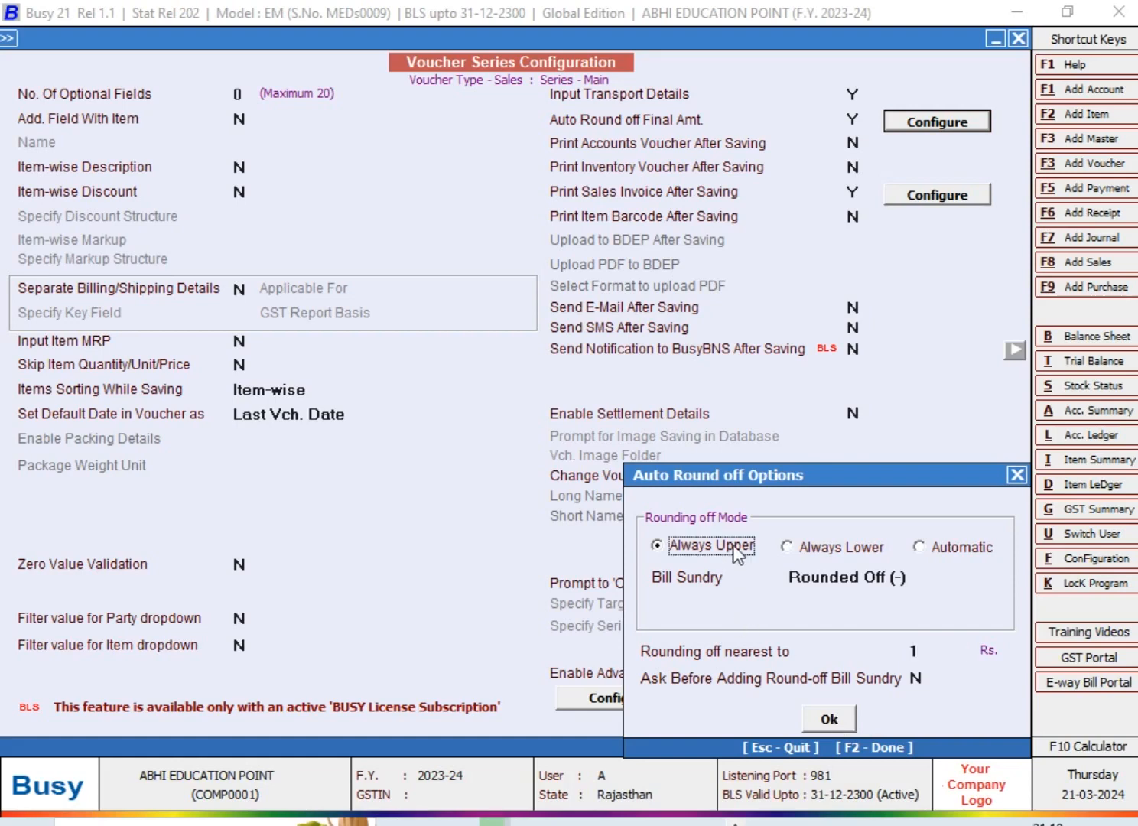
pyautogui.click(903, 580)
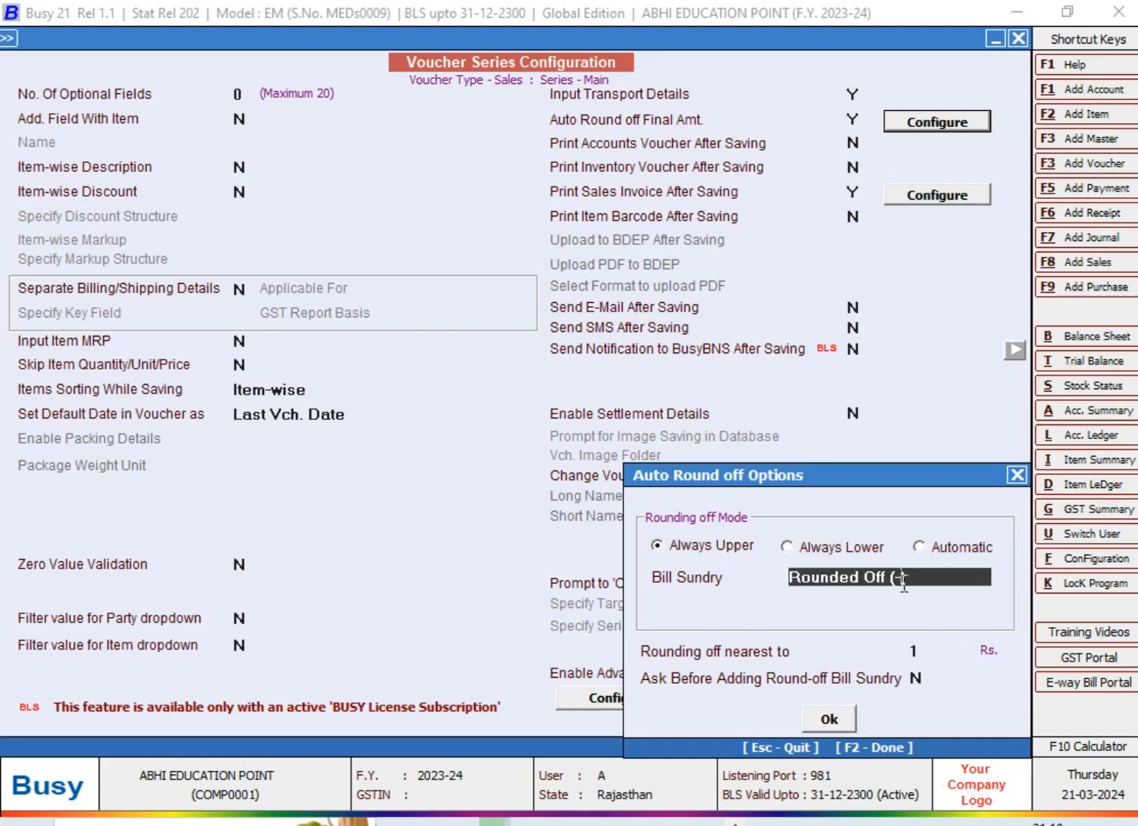
pyautogui.click(858, 547)
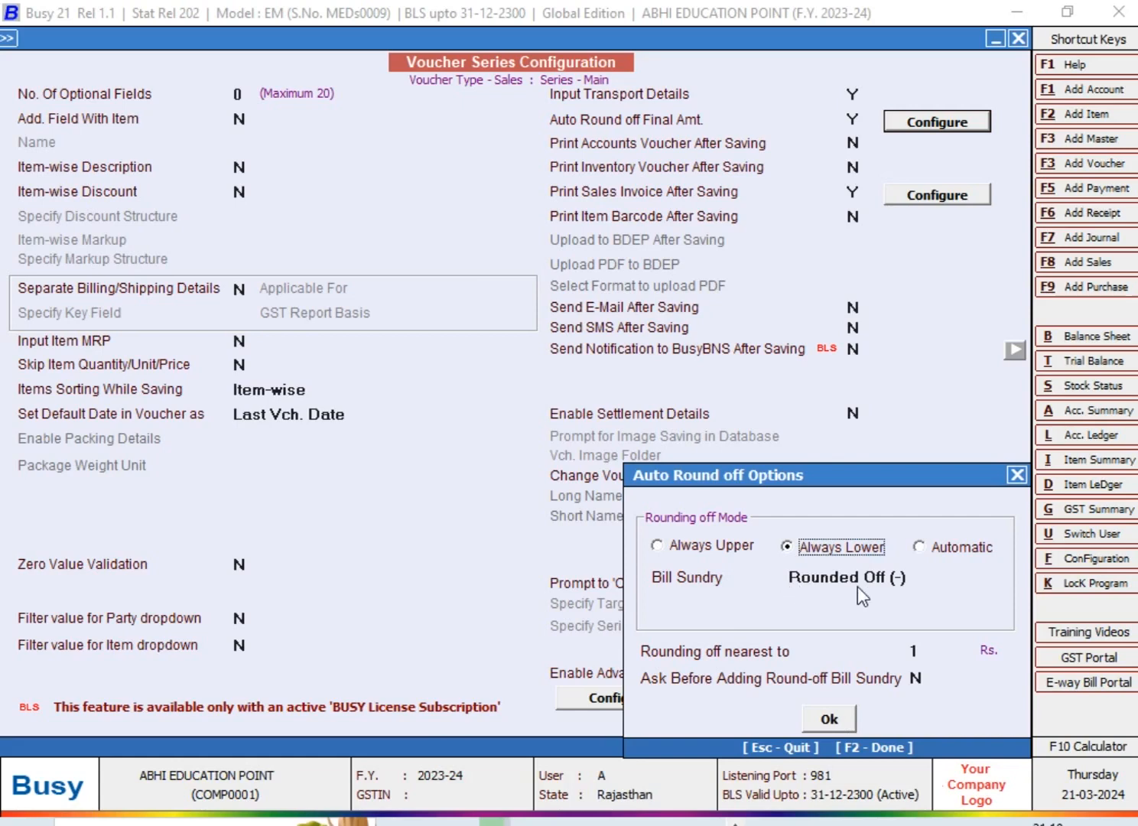
# Accept the automatic round-off options, save the Main sales series configuration and leave the voucher series setup
pyautogui.click(836, 719)
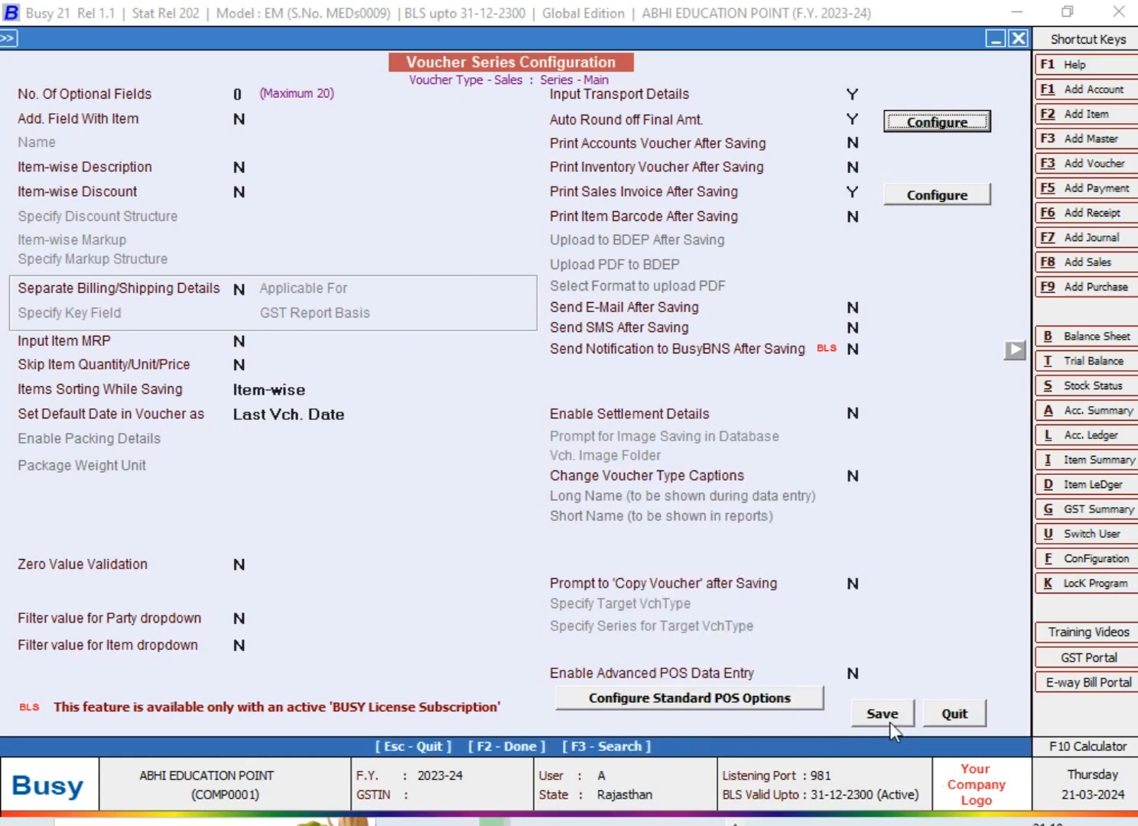
pyautogui.click(883, 720)
pyautogui.press('Escape')
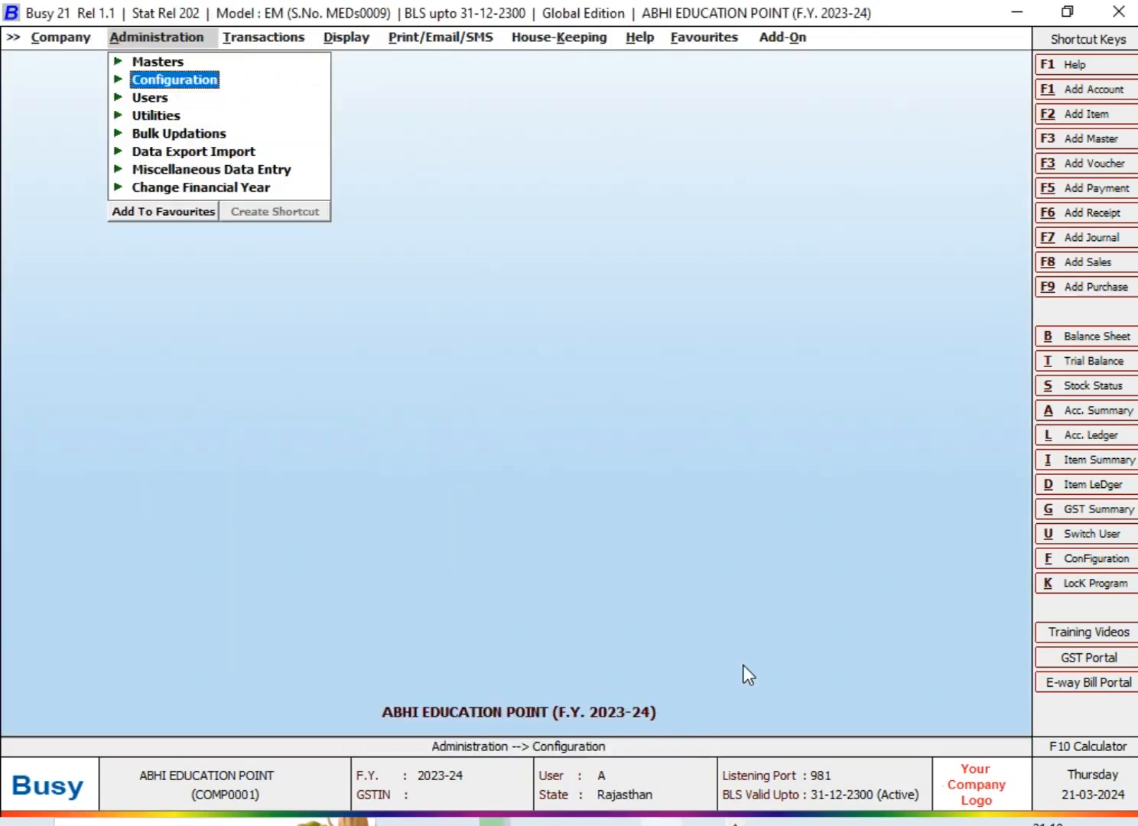
# Start a new sales voucher in the Main series dated 05-02-2024 with voucher number 85
pyautogui.press('Right')
pyautogui.press('Return')
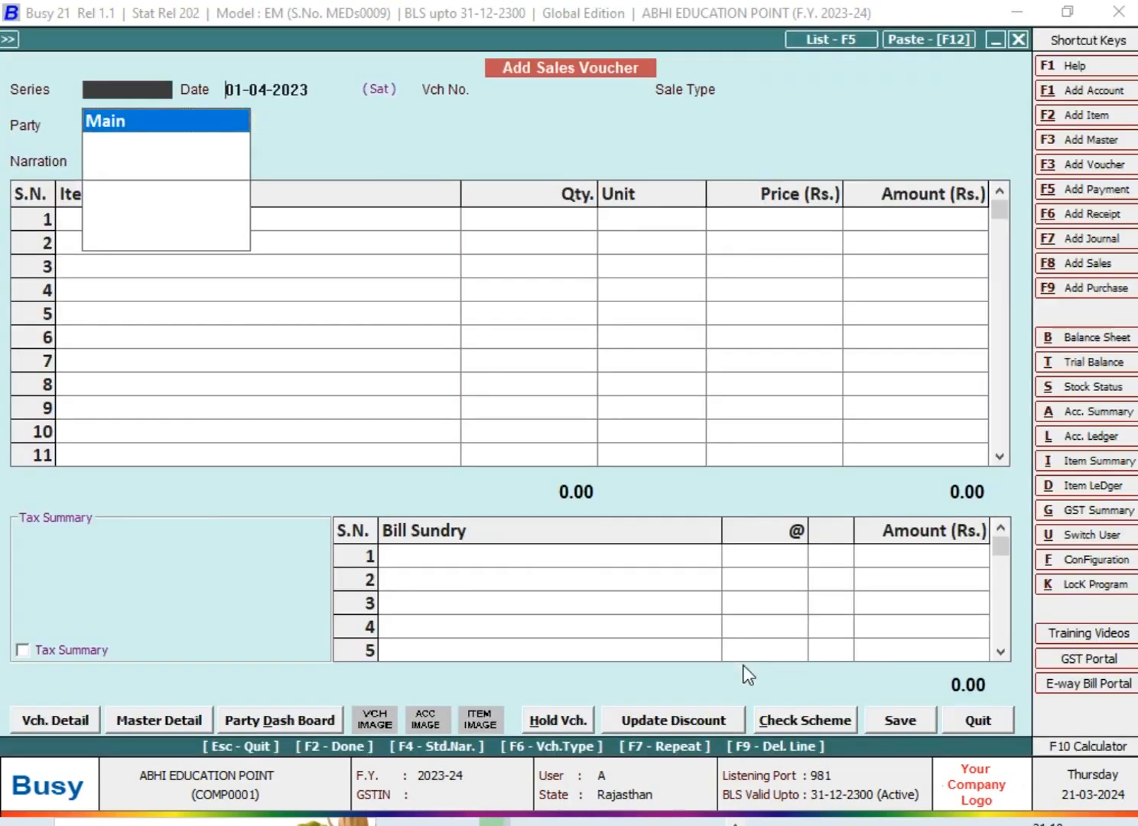
pyautogui.press('Return')
pyautogui.write('5-2')
pyautogui.press('Return')
pyautogui.write('85')
pyautogui.press('Return')
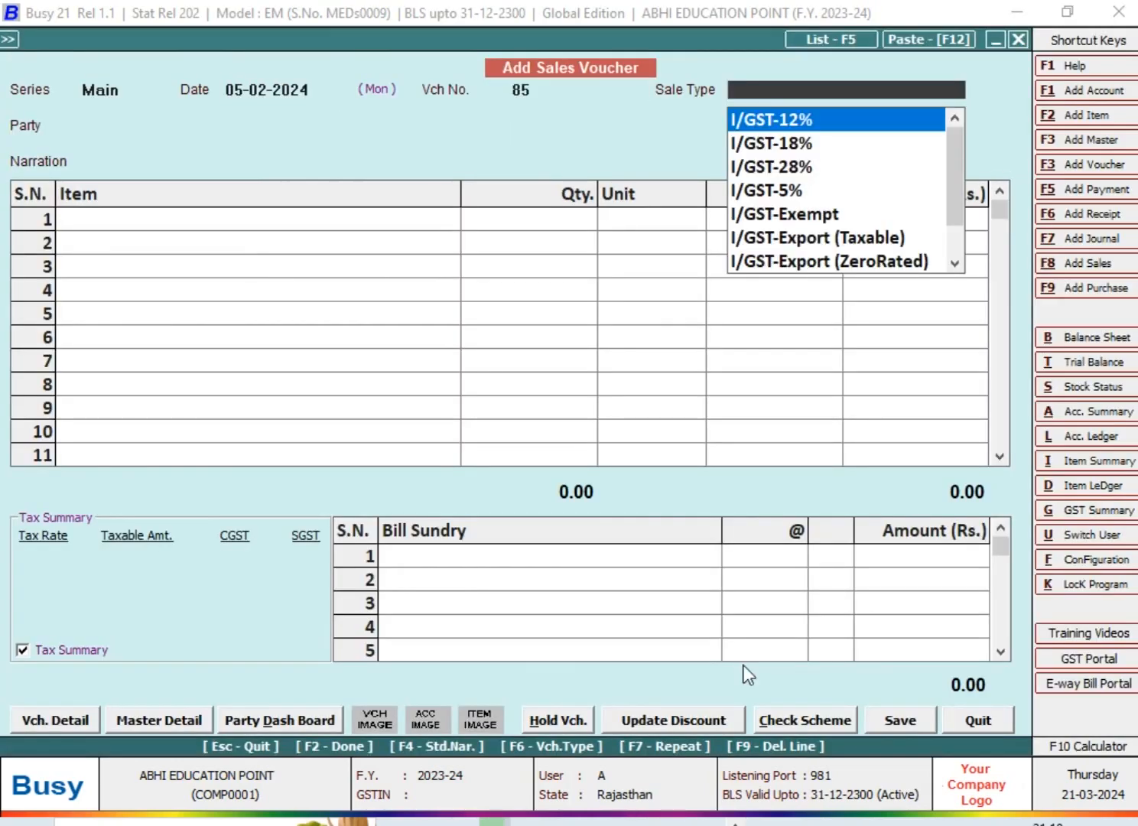
# Choose L/GST-TaxIncl. as the voucher's sale type and Cash as the party
pyautogui.press('l')
pyautogui.press('Down')
pyautogui.press('Down')
pyautogui.press('Down')
pyautogui.press('Down')
pyautogui.press('Down')
pyautogui.press('Down')
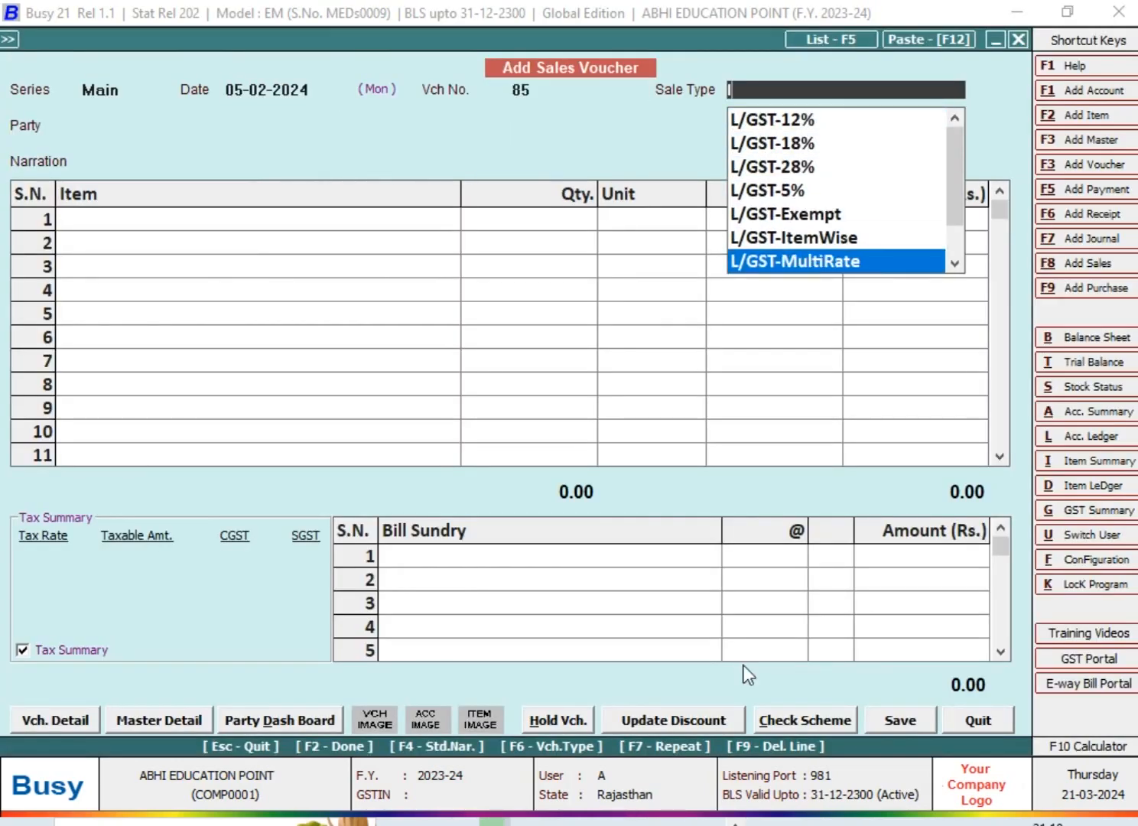
pyautogui.press('Down')
pyautogui.press('Down')
pyautogui.press('Down')
pyautogui.press('Down')
pyautogui.press('Up')
pyautogui.press('Return')
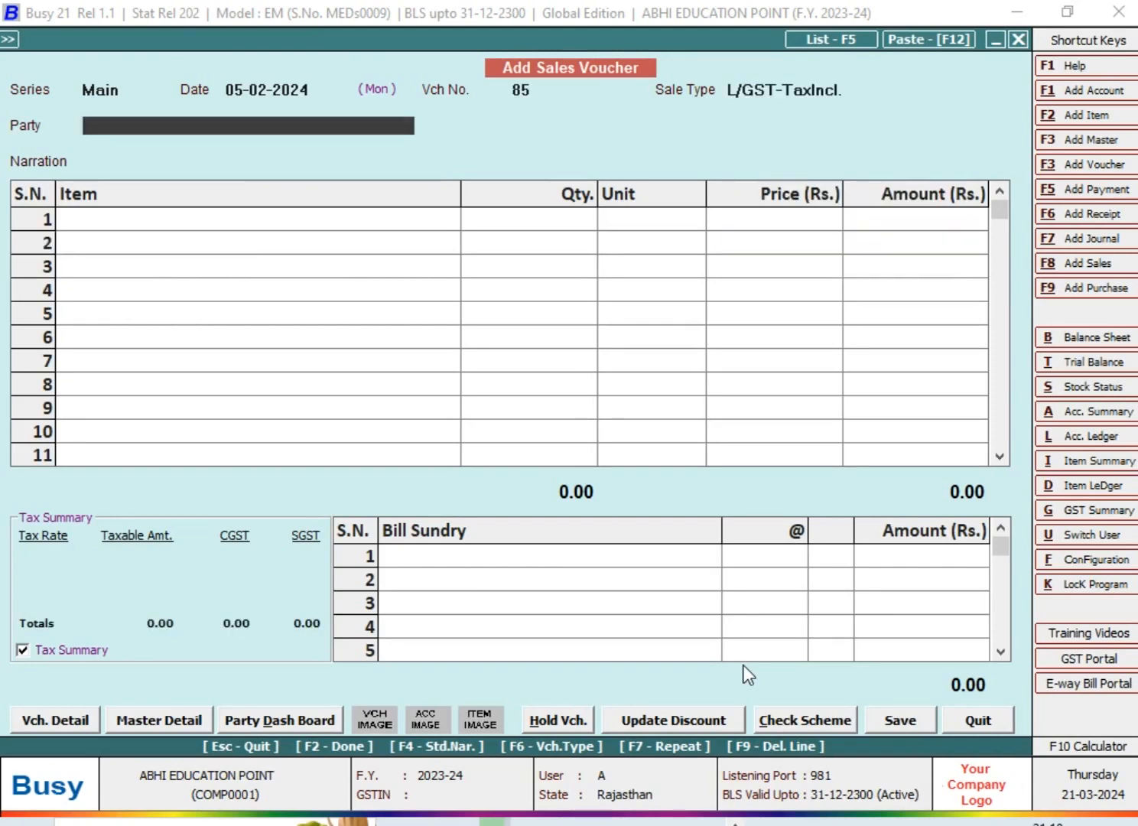
pyautogui.write('c')
pyautogui.press('Return')
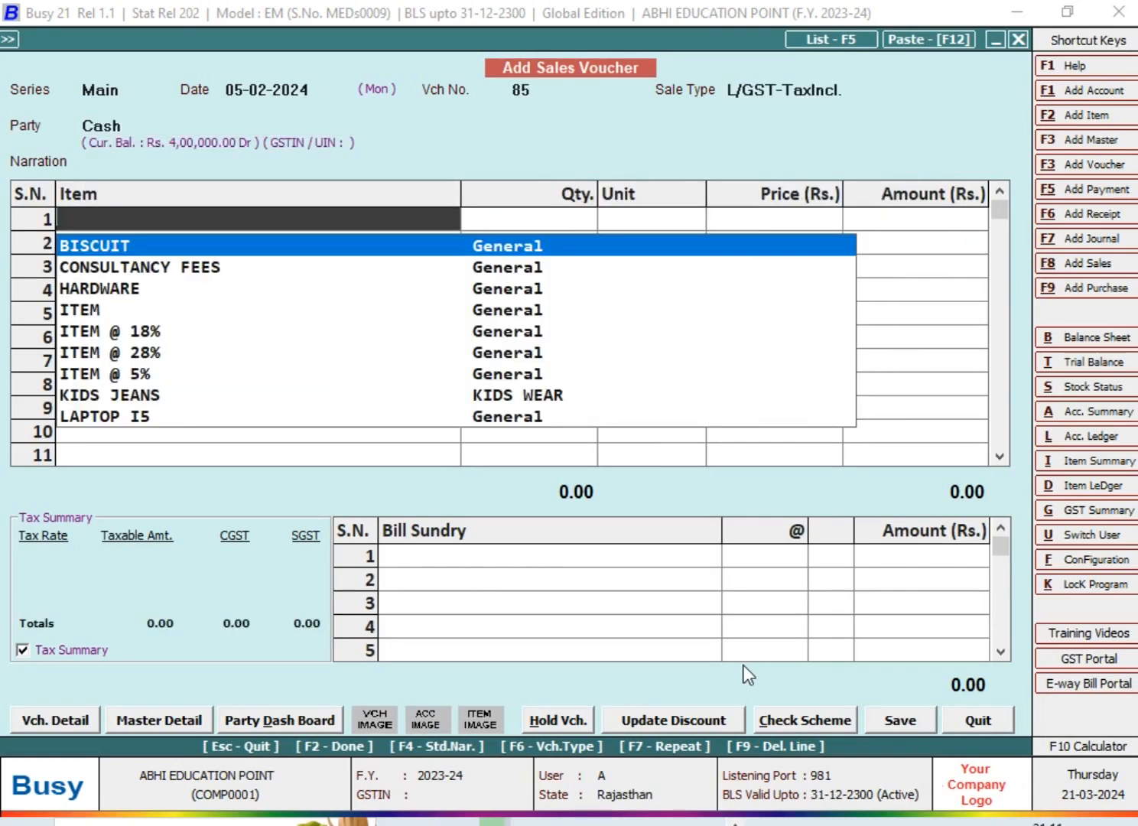
# Add ITEM with quantity 4 and amount 80.50, and finish the entries so the round-off bill sundry is applied automatically
pyautogui.write('i')
pyautogui.press('Return')
pyautogui.write('4')
pyautogui.press('Return')
pyautogui.press('Return')
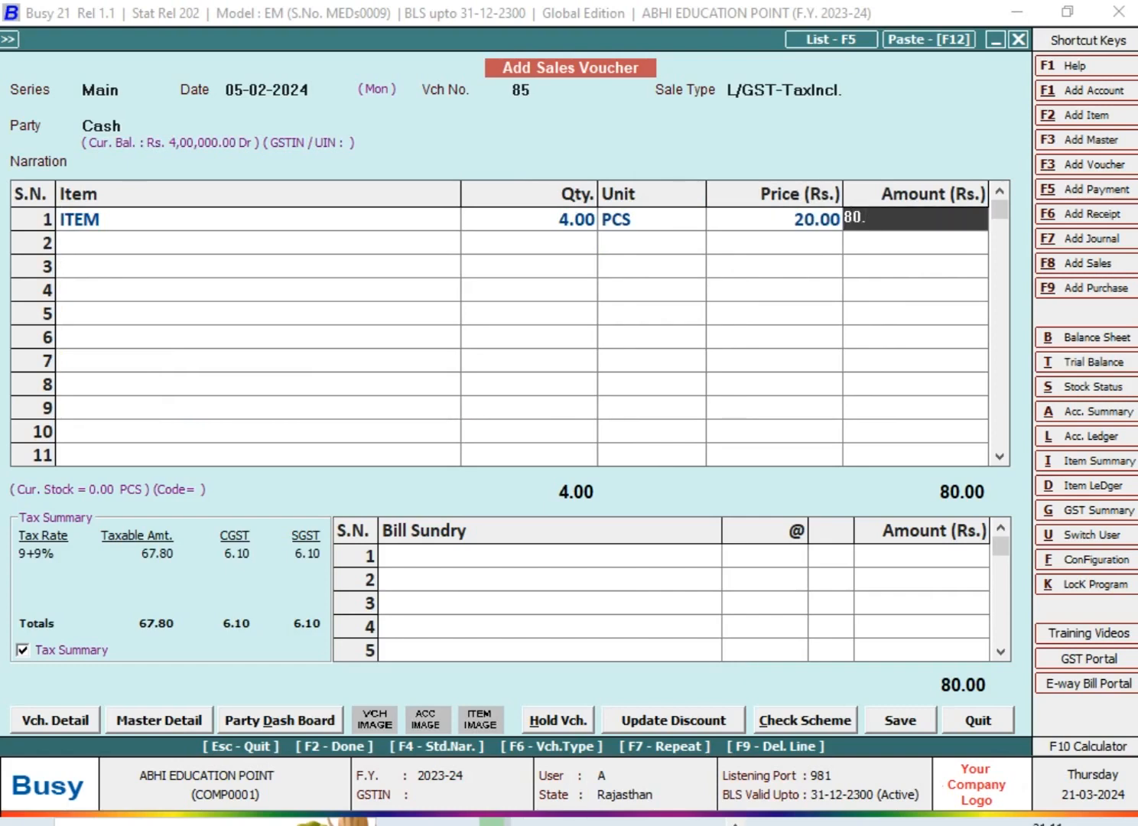
pyautogui.write('50')
pyautogui.press('Return')
pyautogui.press('Return')
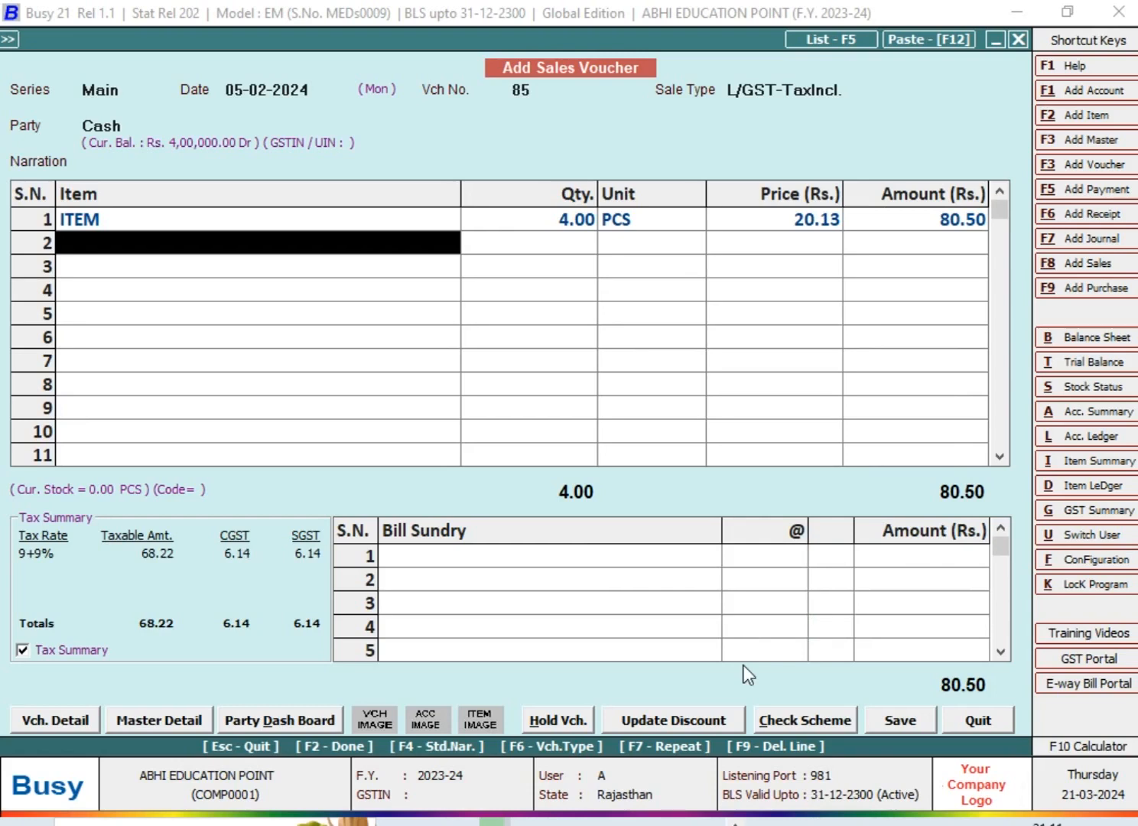
pyautogui.press('Return')
pyautogui.press('Return')
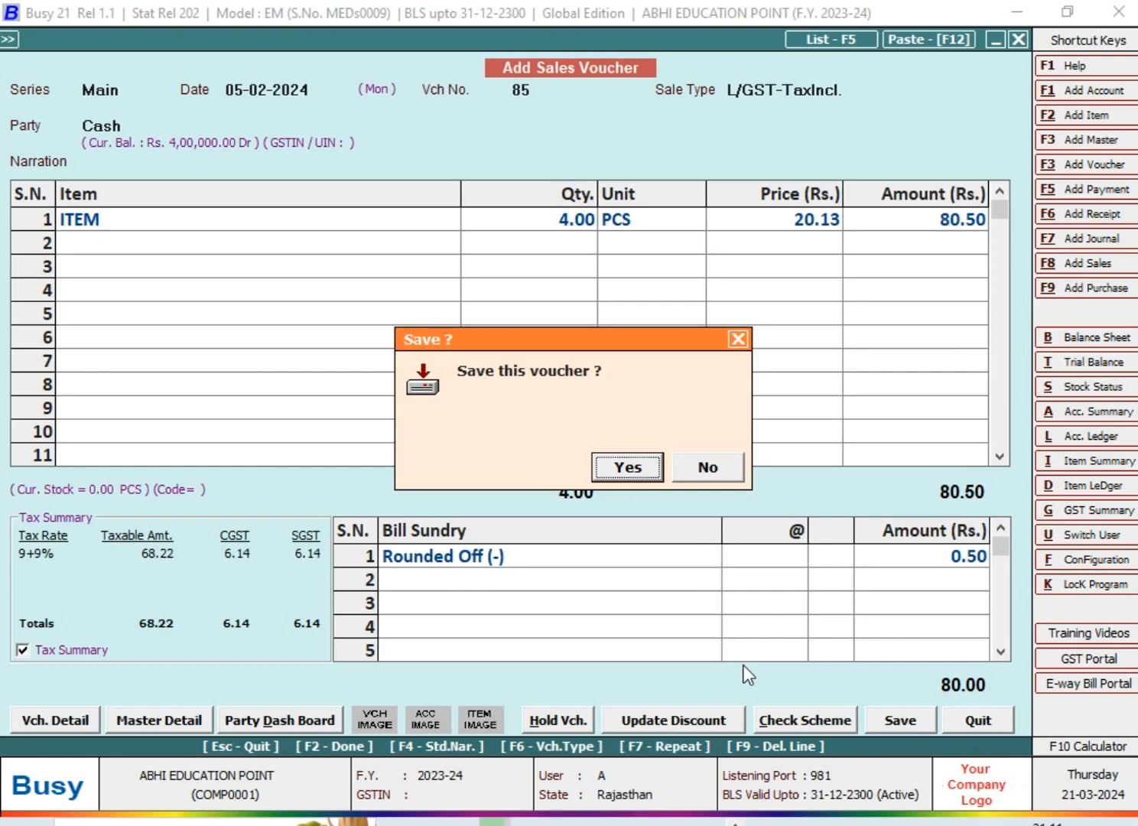
# Decline saving the voucher and replace the Rounded Off (-) line with a Rounded Off (+) bill sundry of 0.50
pyautogui.press('Escape')
pyautogui.press('F9')
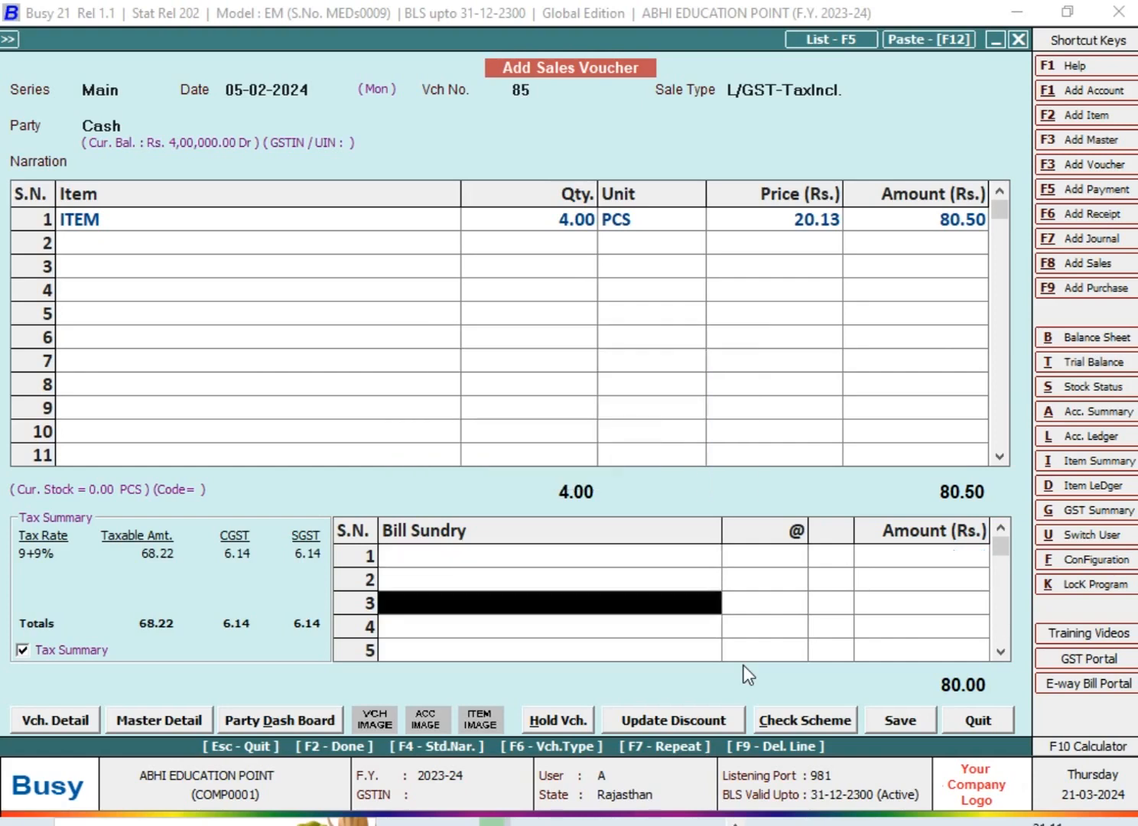
pyautogui.press('Return')
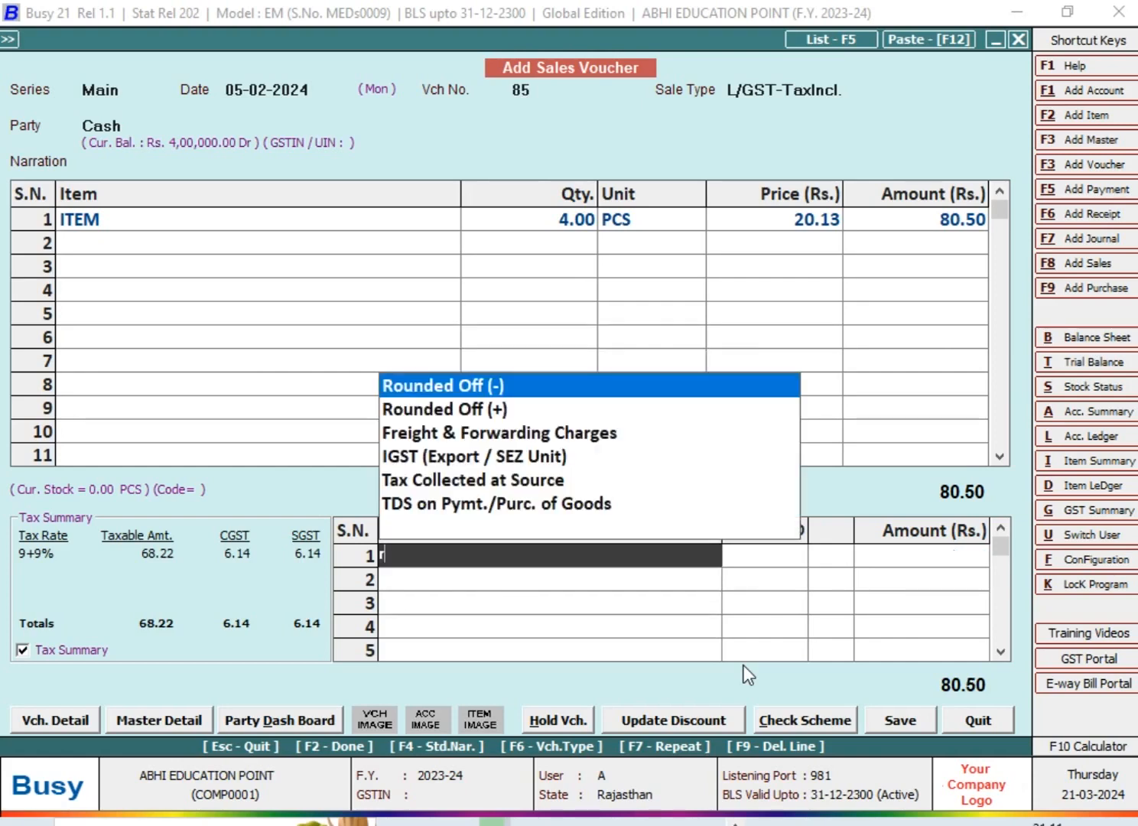
pyautogui.press('Down')
pyautogui.press('Return')
pyautogui.press('Return')
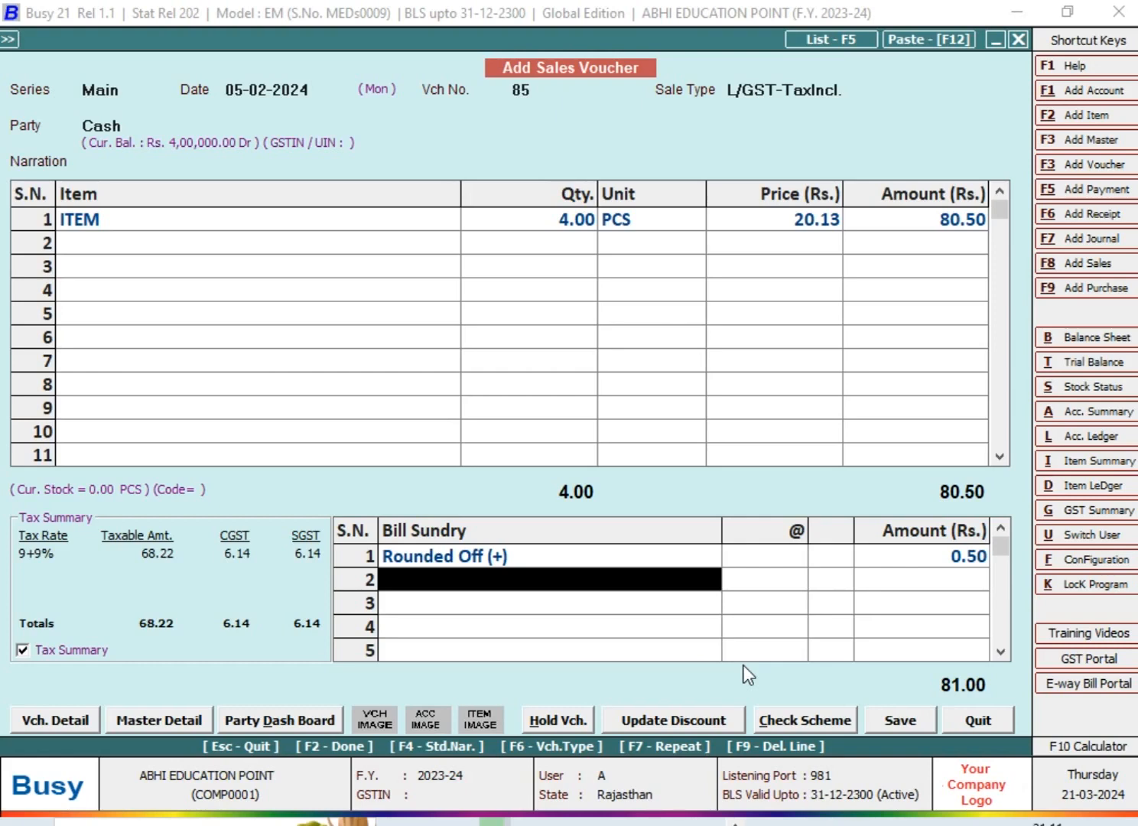
# Abandon the second bill sundry line and leave the sales voucher without saving it
pyautogui.press('space')
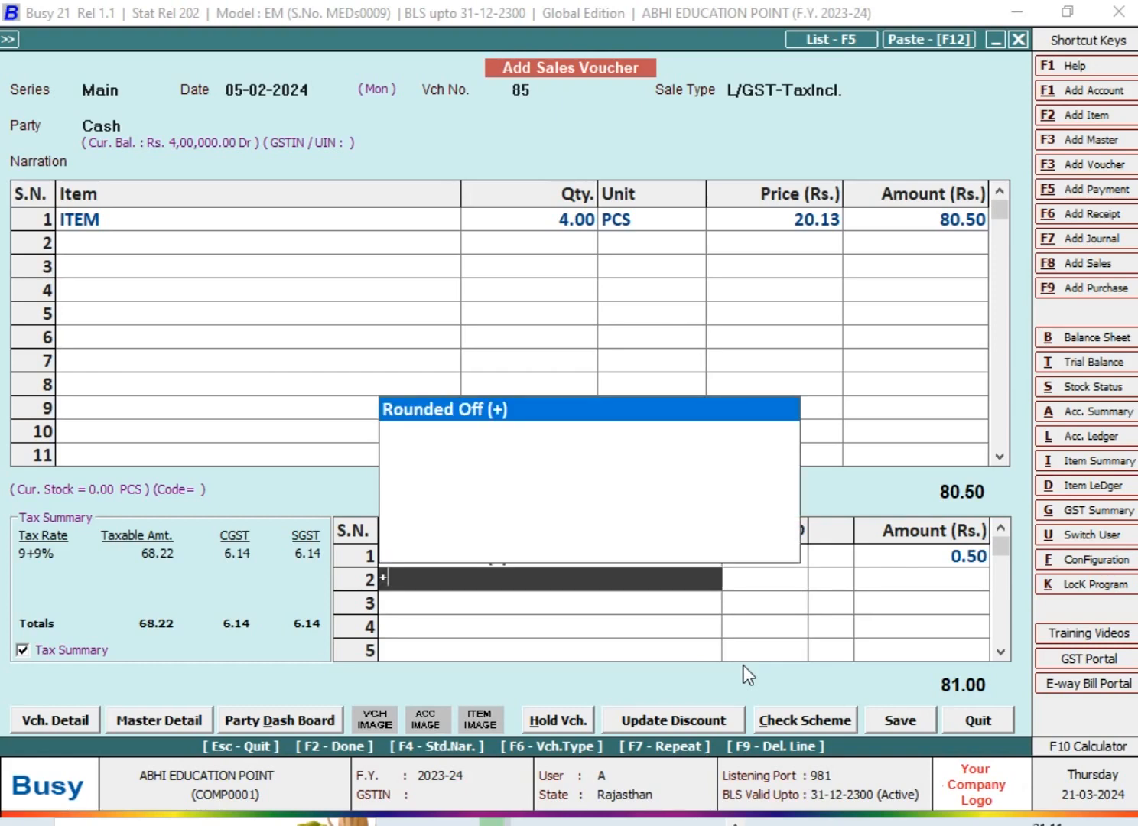
pyautogui.press('Escape')
pyautogui.press('Left')
pyautogui.press('Return')
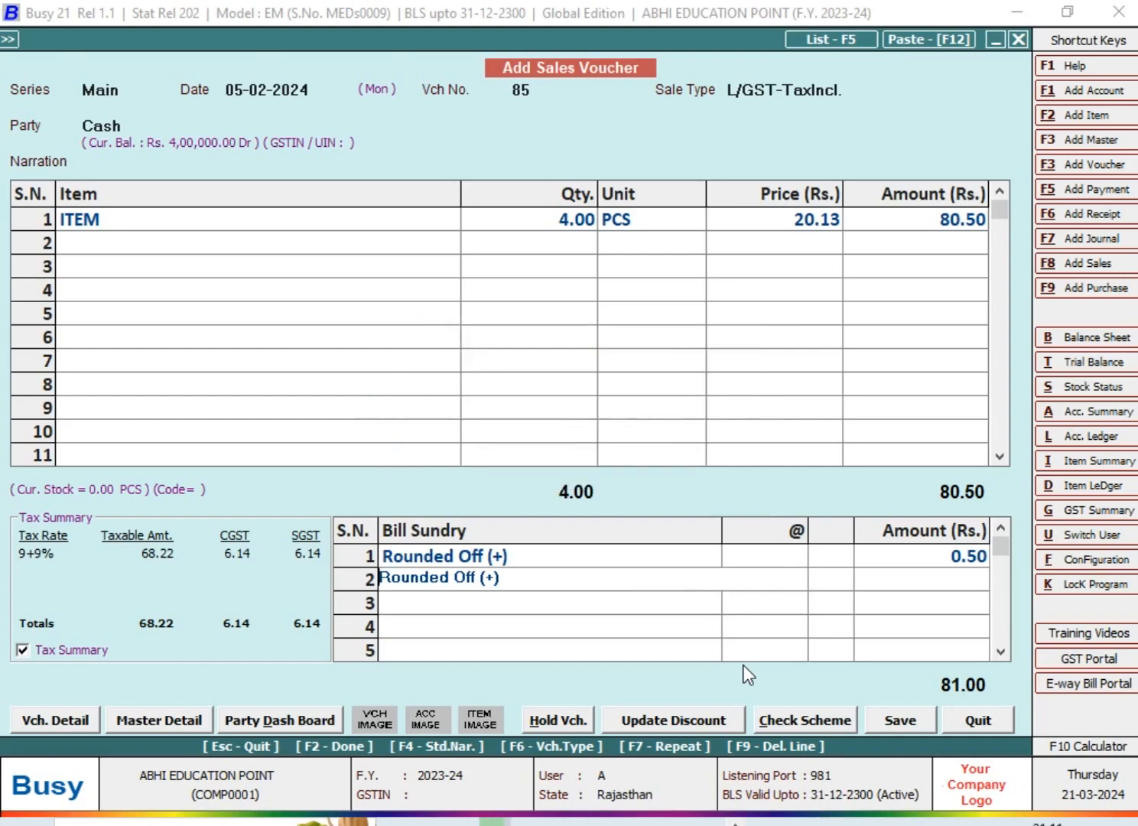
pyautogui.press('Left')
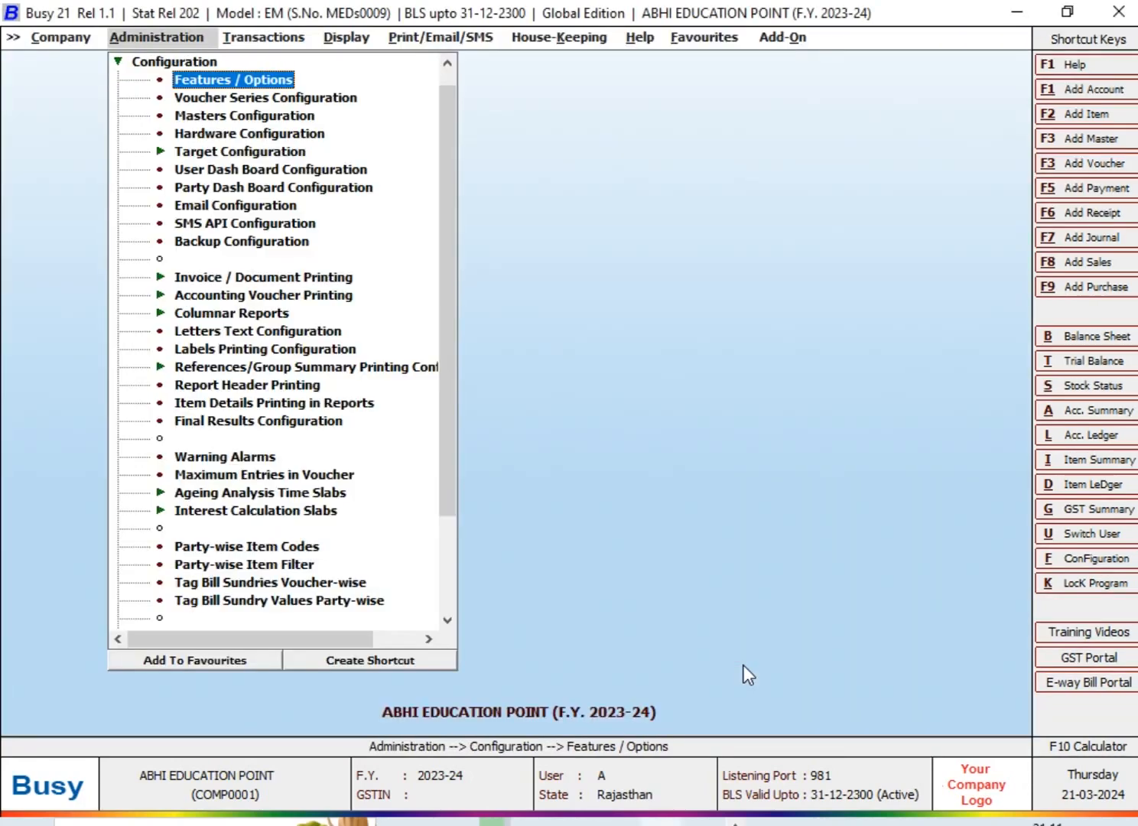
# Open the automatic round-off options in the voucher configuration of the Main sales series
pyautogui.press('Down')
pyautogui.press('Return')
pyautogui.press('Right')
pyautogui.press('Down')
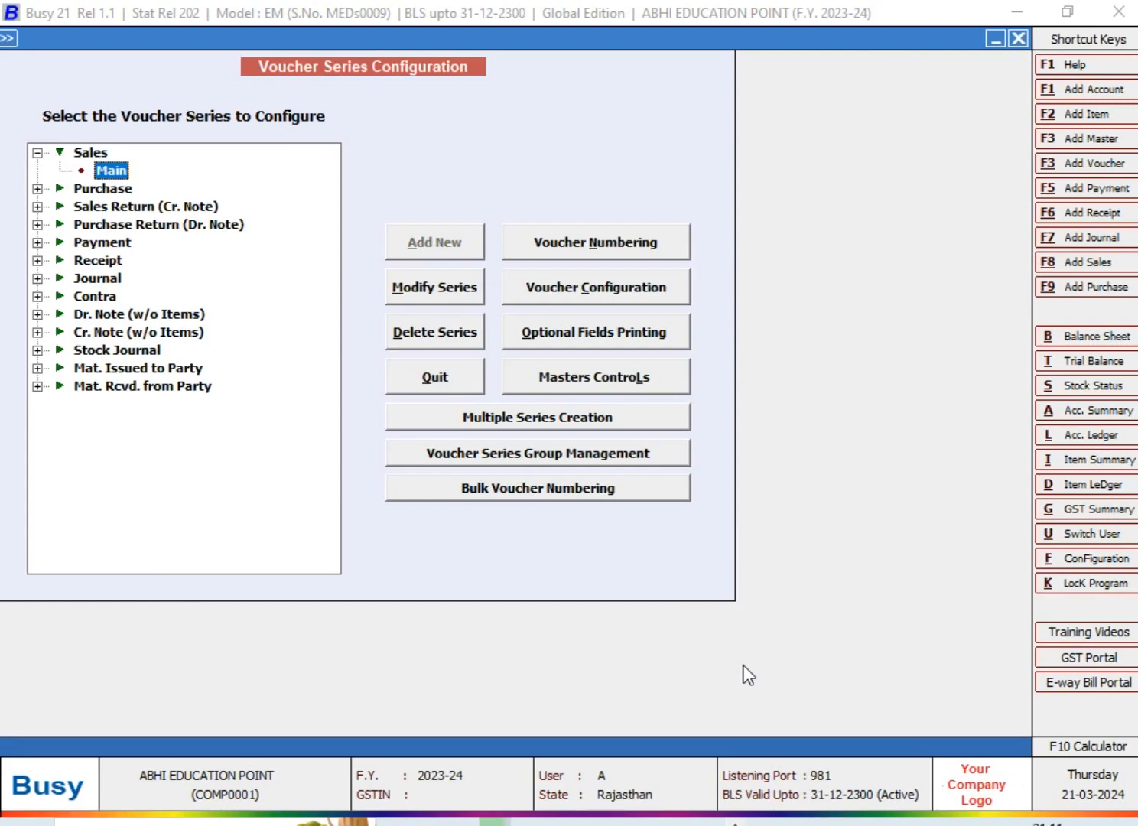
pyautogui.hotkey('alt', 'c')
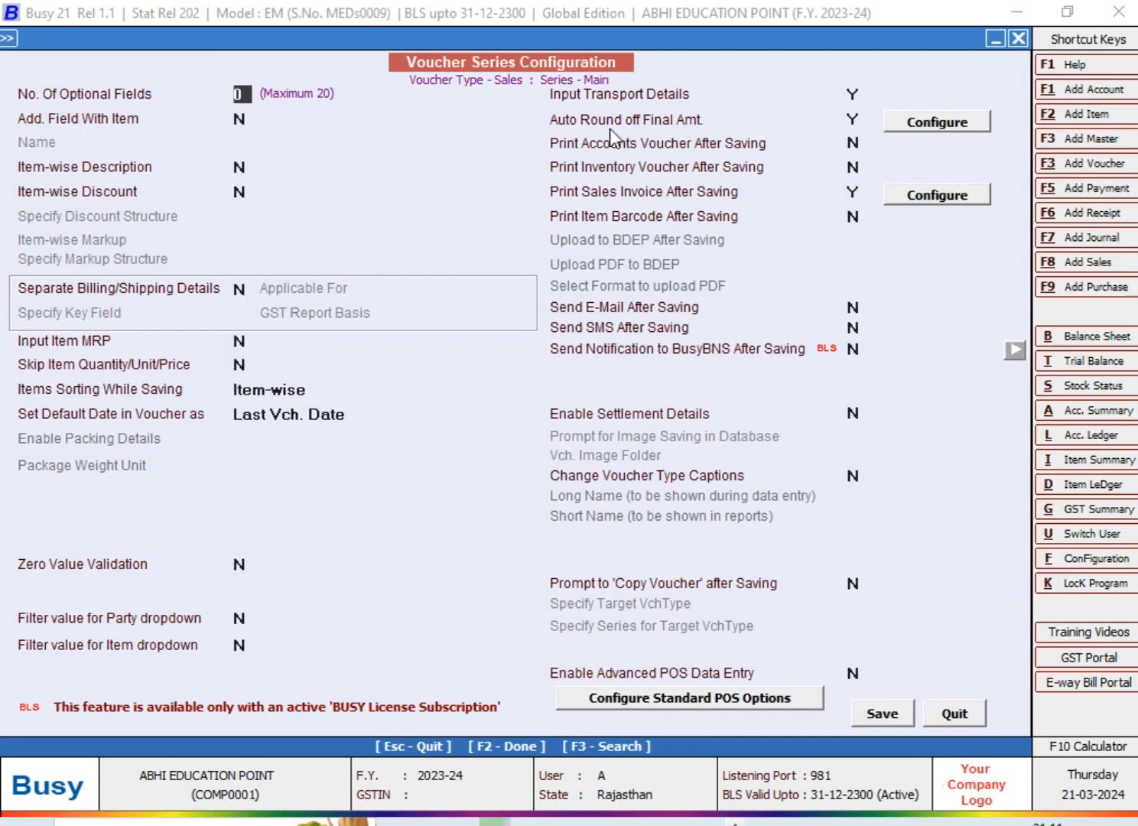
pyautogui.click(909, 127)
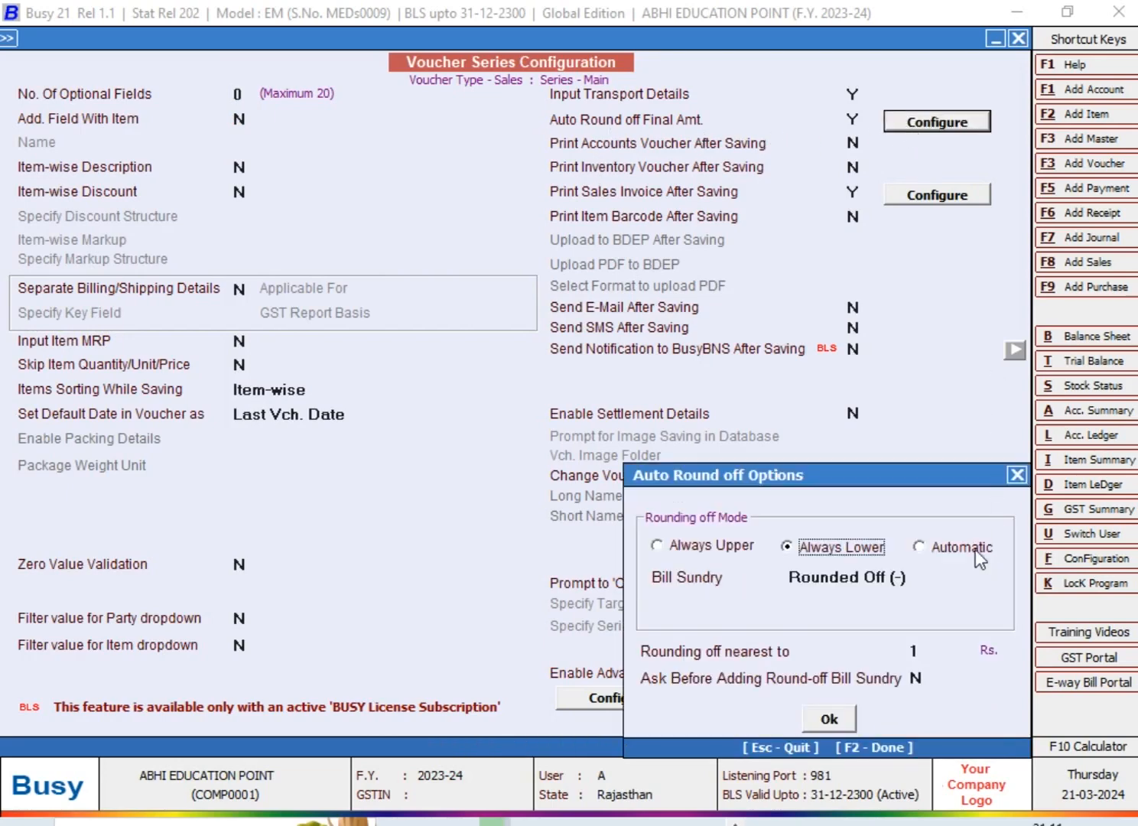
# Set the rounding off mode to Automatic, with Rounded Off (+) as the upper bill sundry and Rounded Off (-) as the lower
pyautogui.click(973, 546)
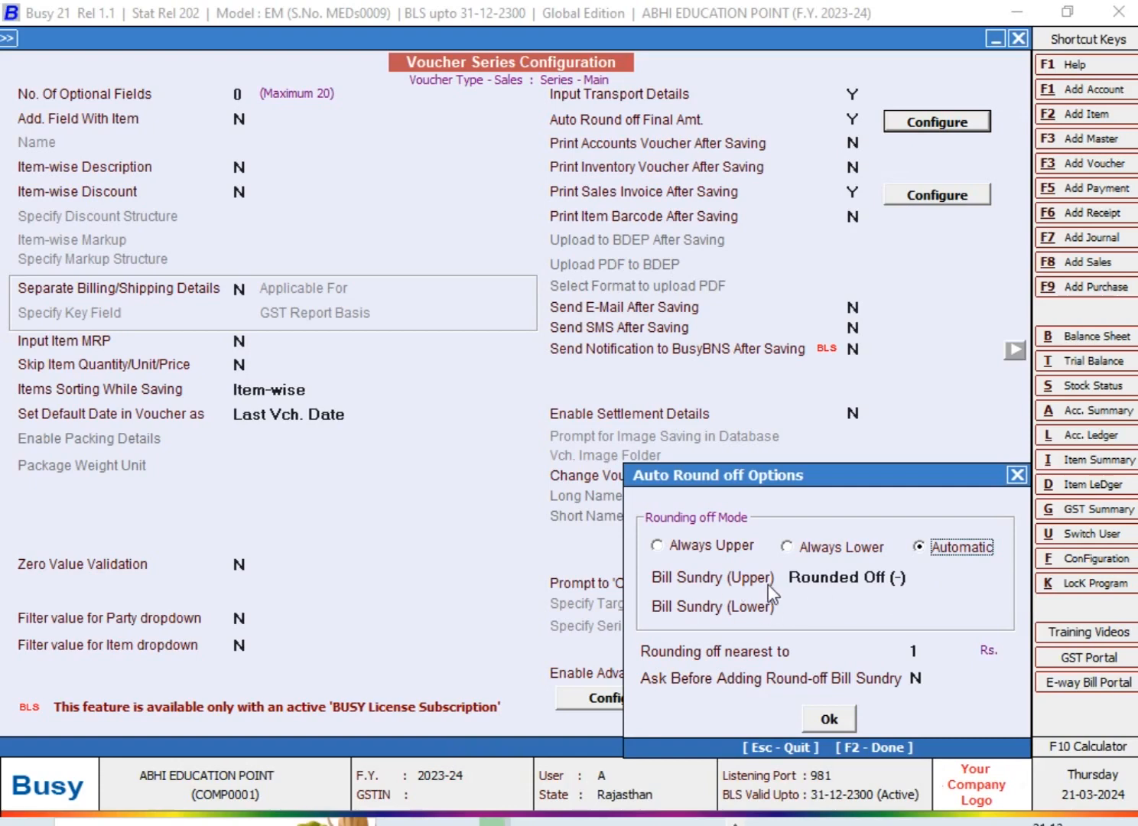
pyautogui.click(916, 577)
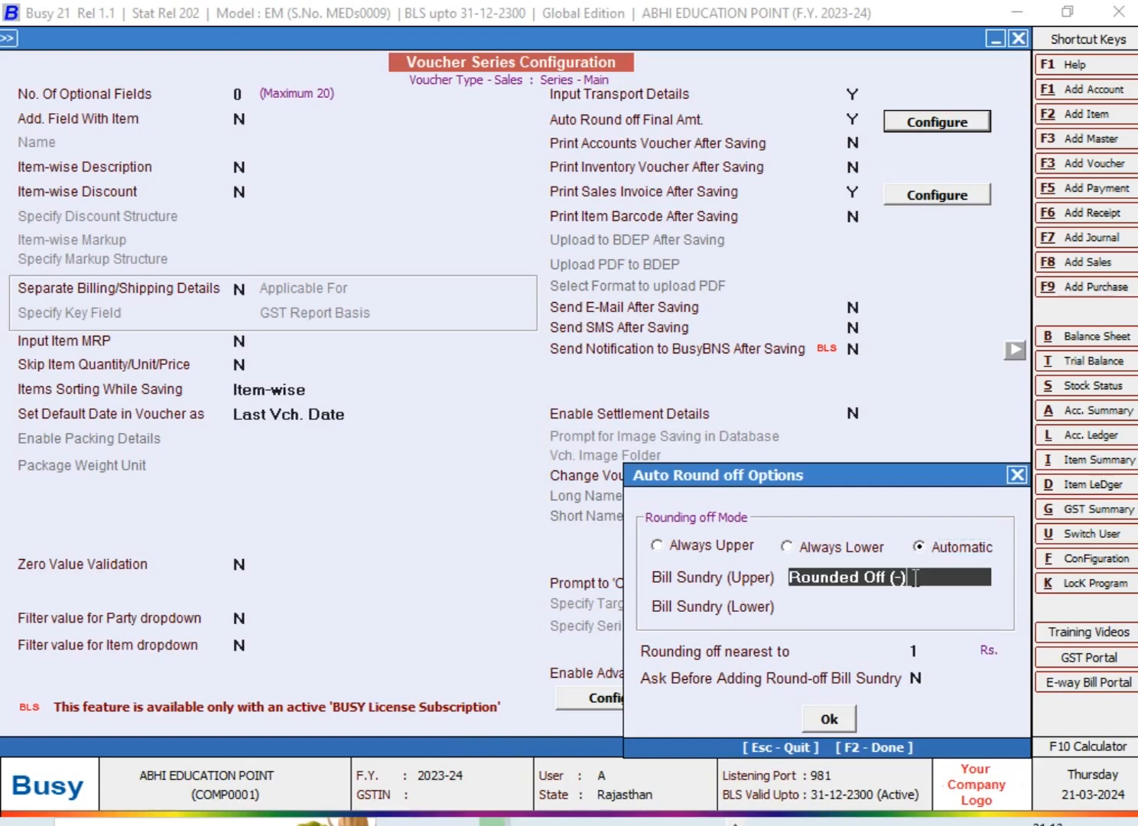
pyautogui.press('Down')
pyautogui.press('Return')
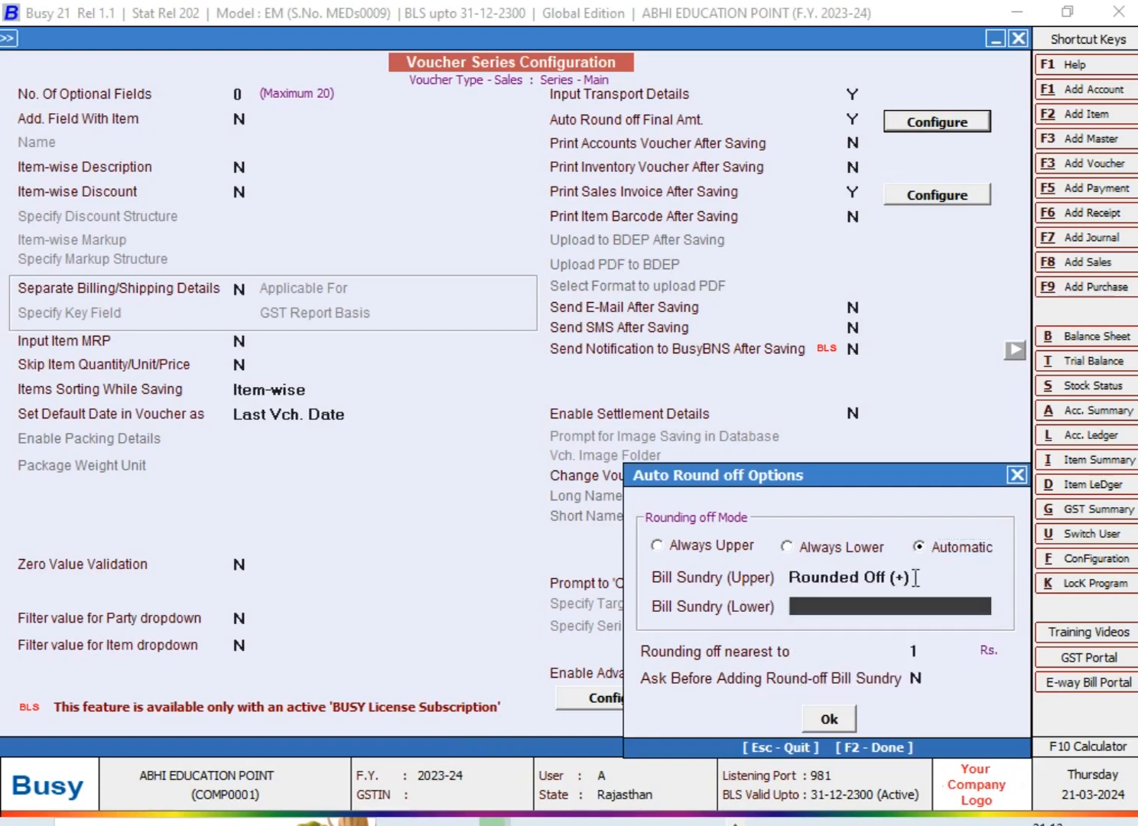
pyautogui.press('Return')
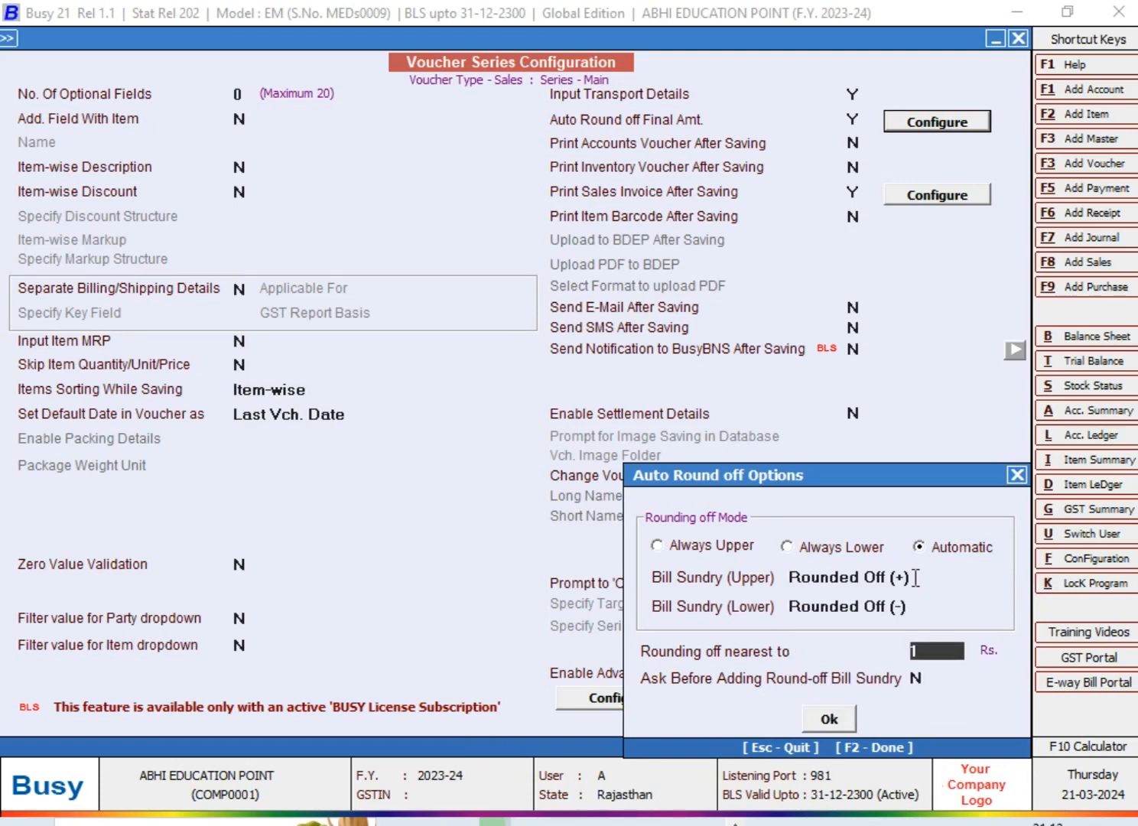
# Accept rounding off to the nearest 1 Rs., save the Main sales series configuration and leave the voucher series setup
pyautogui.press('Return')
pyautogui.press('Return')
pyautogui.press('Return')
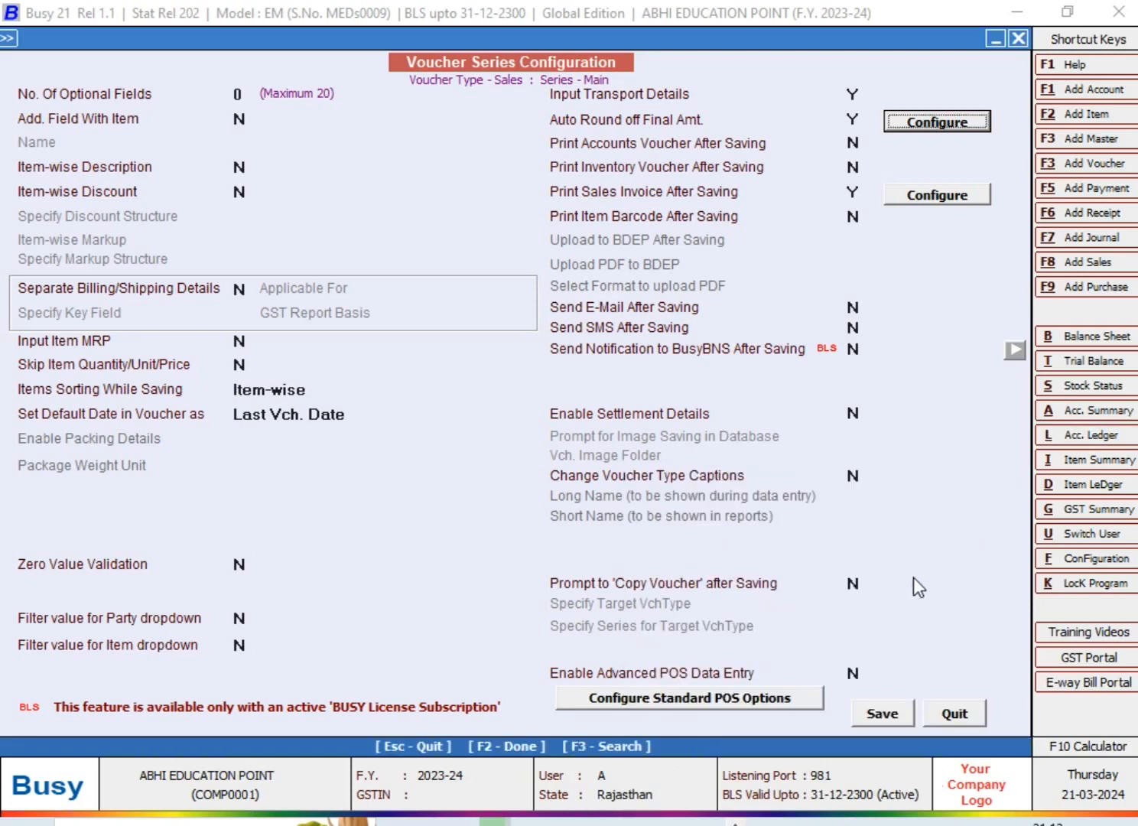
pyautogui.click(888, 714)
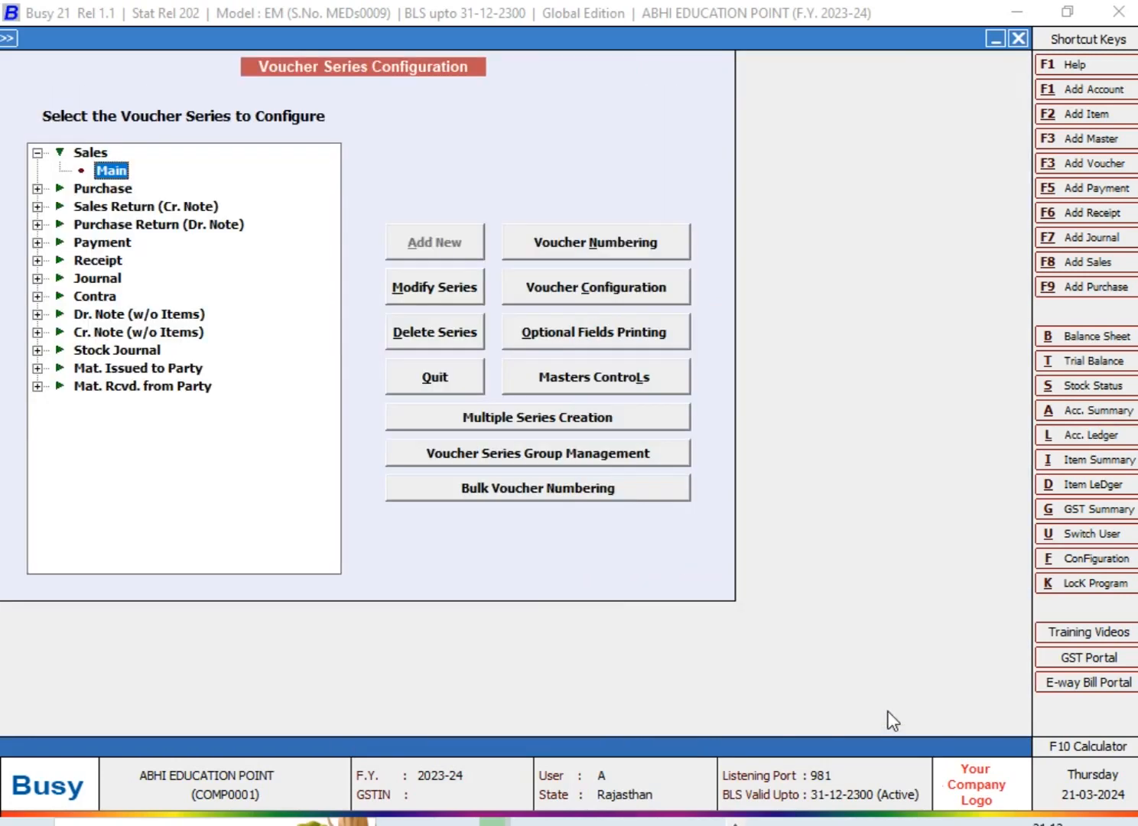
pyautogui.press('Escape')
# Start a new sales voucher in the Main series dated 05-02-2024 with voucher number 50
pyautogui.press('Return')
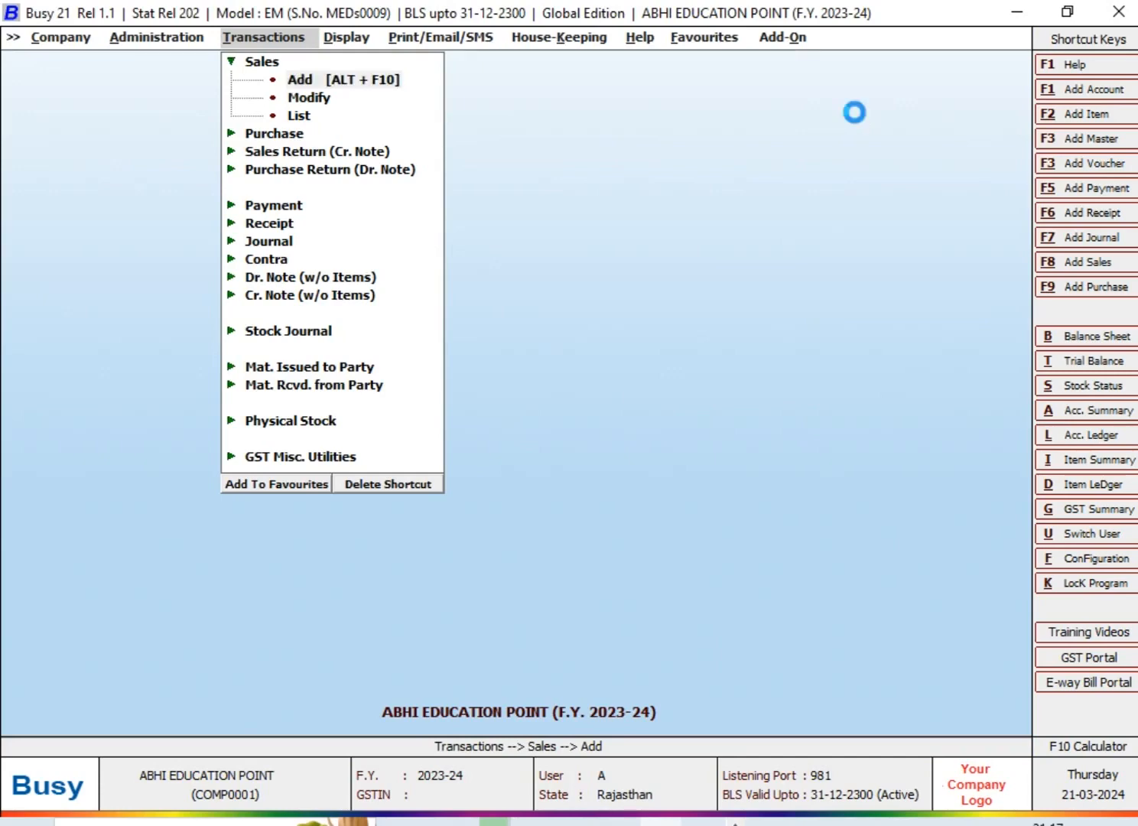
pyautogui.write('5-2')
pyautogui.press('Return')
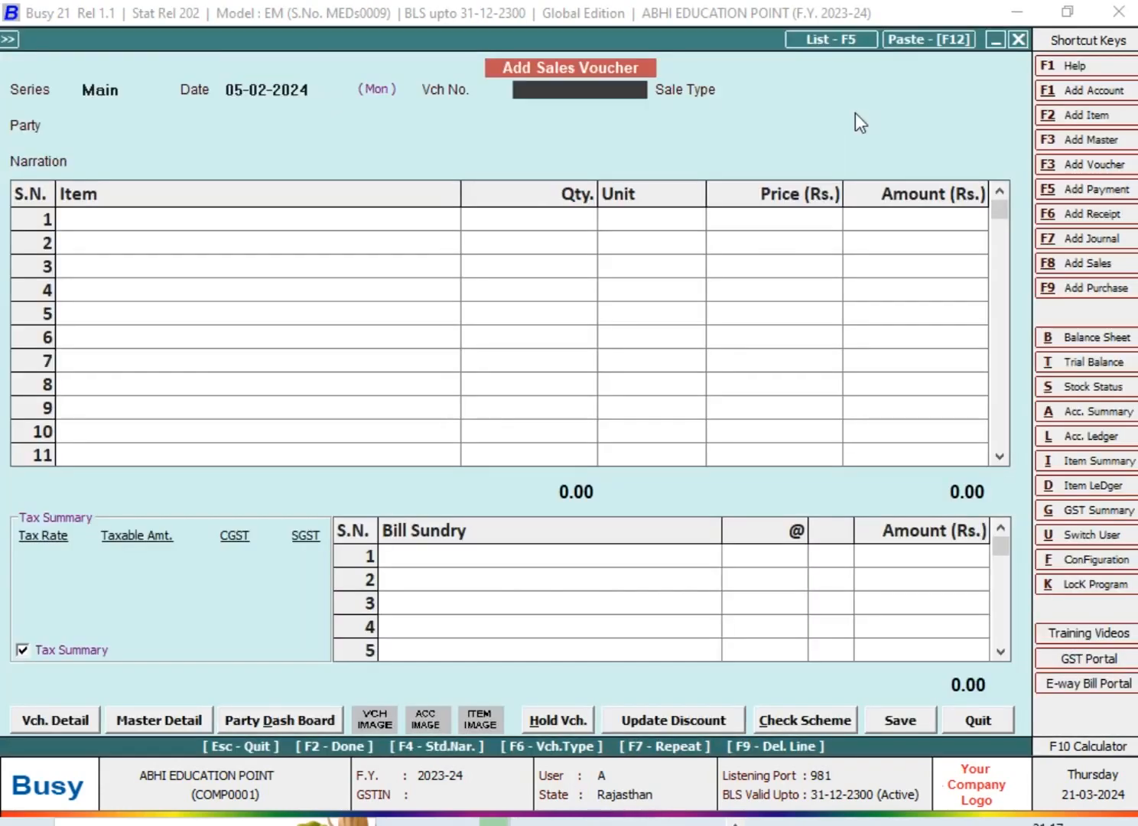
pyautogui.write('50')
pyautogui.press('Return')
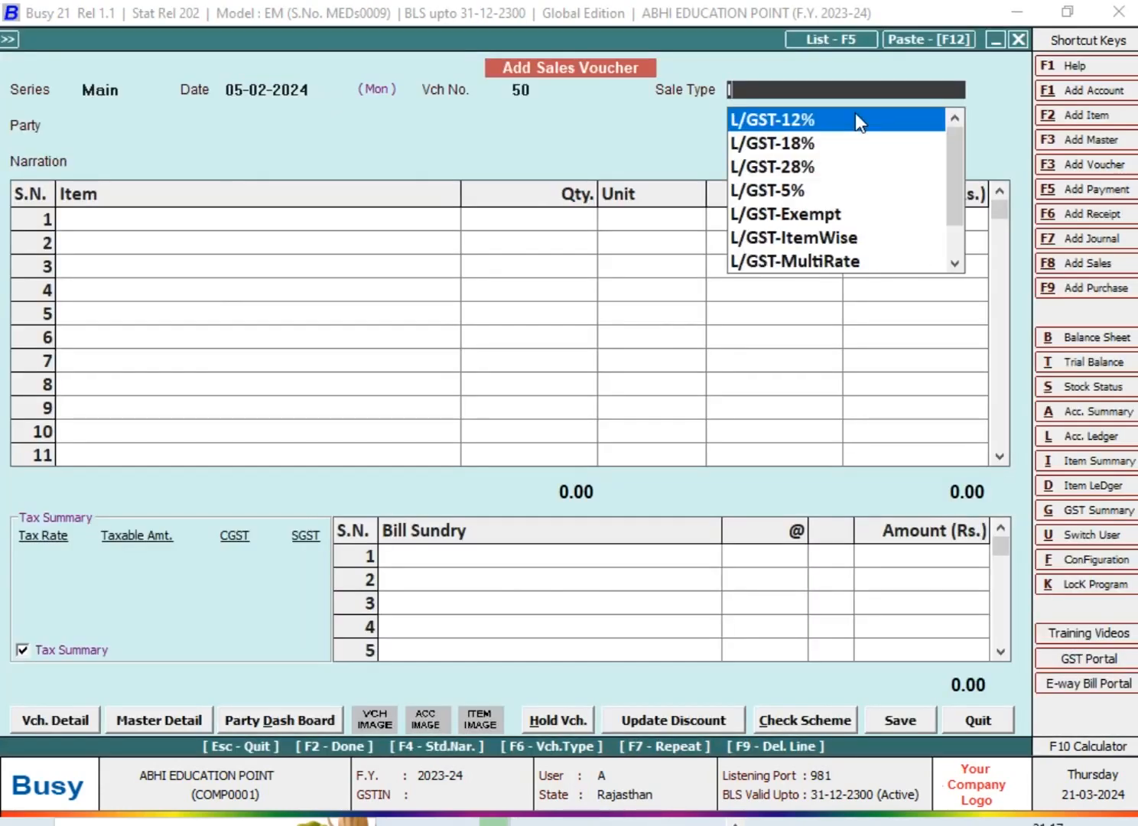
# Set the sale type of voucher 50 to L/GST-TaxIncl. and its party to Cash
pyautogui.press('Down')
pyautogui.press('Down')
pyautogui.press('Down')
pyautogui.press('Down')
pyautogui.press('Down')
pyautogui.press('Down')
pyautogui.press('Down')
pyautogui.press('Down')
pyautogui.press('Down')
pyautogui.press('Down')
pyautogui.press('Up')
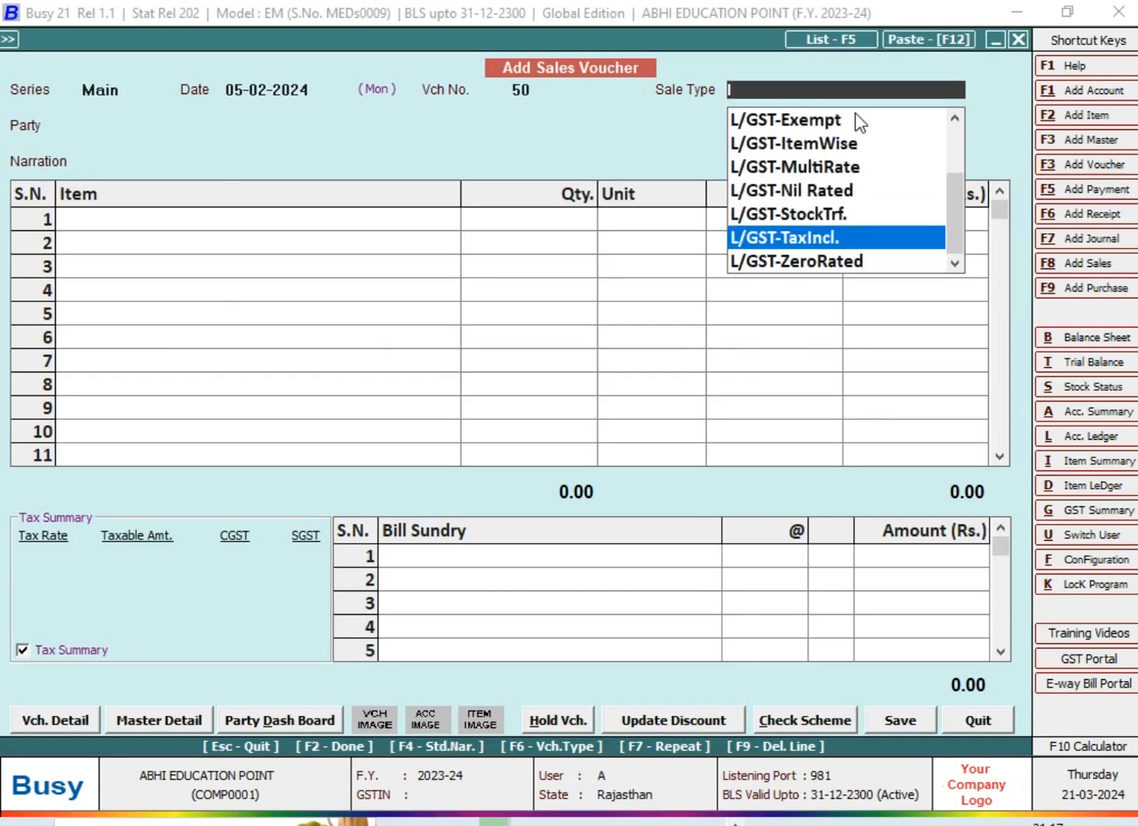
pyautogui.press('Return')
pyautogui.write('c')
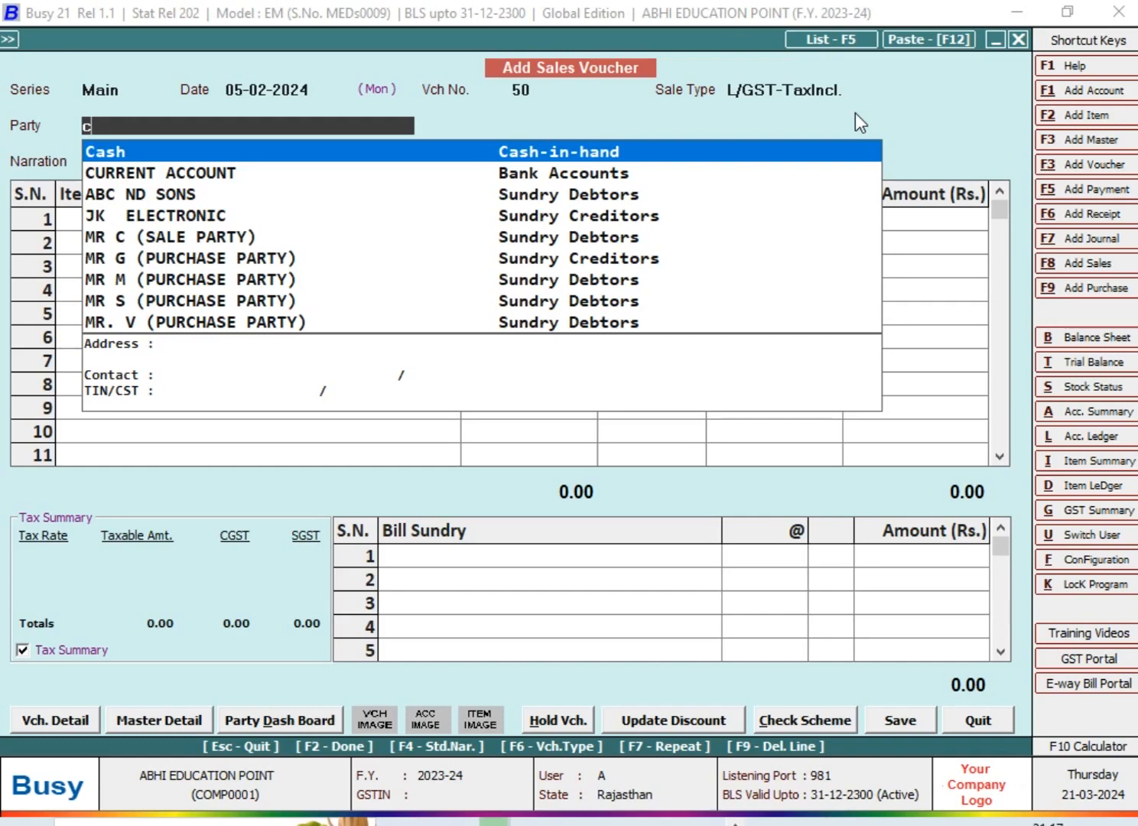
pyautogui.press('Return')
# Add ITEM with quantity 10 and amount 90.05, accepting its item-wise tax information
pyautogui.press('Return')
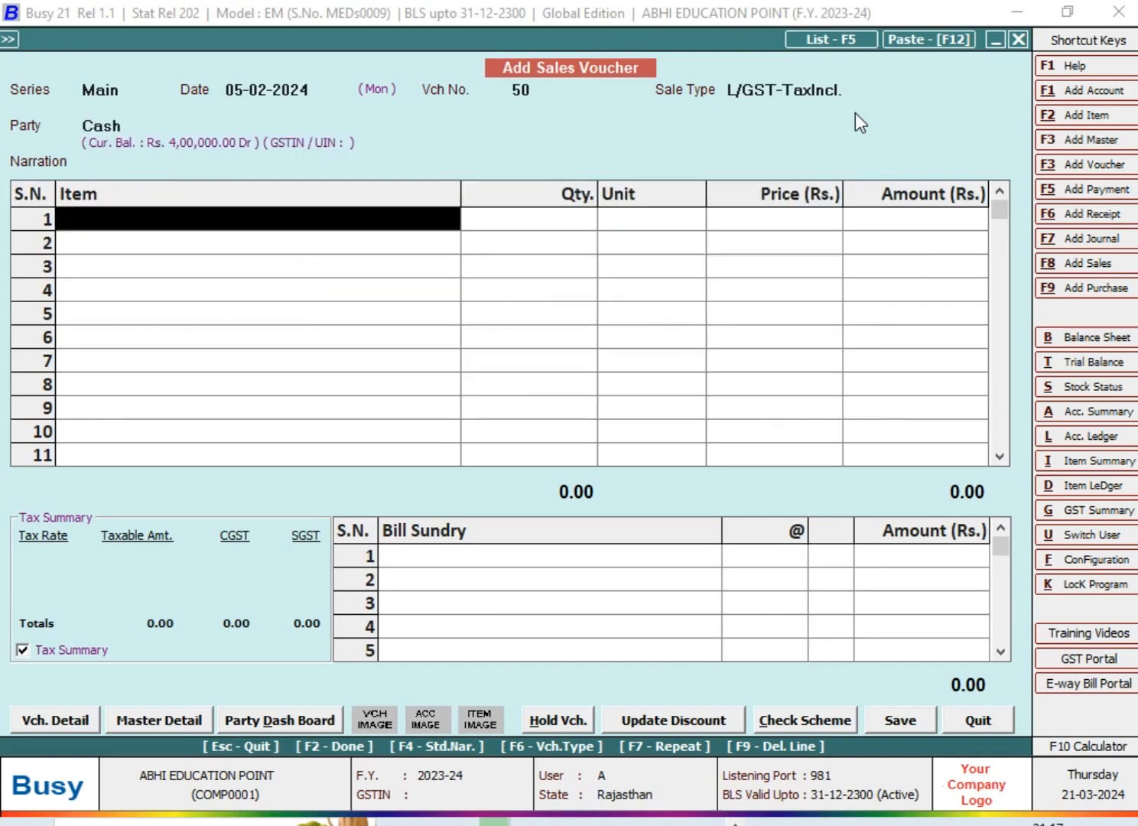
pyautogui.press('Return')
pyautogui.press('Return')
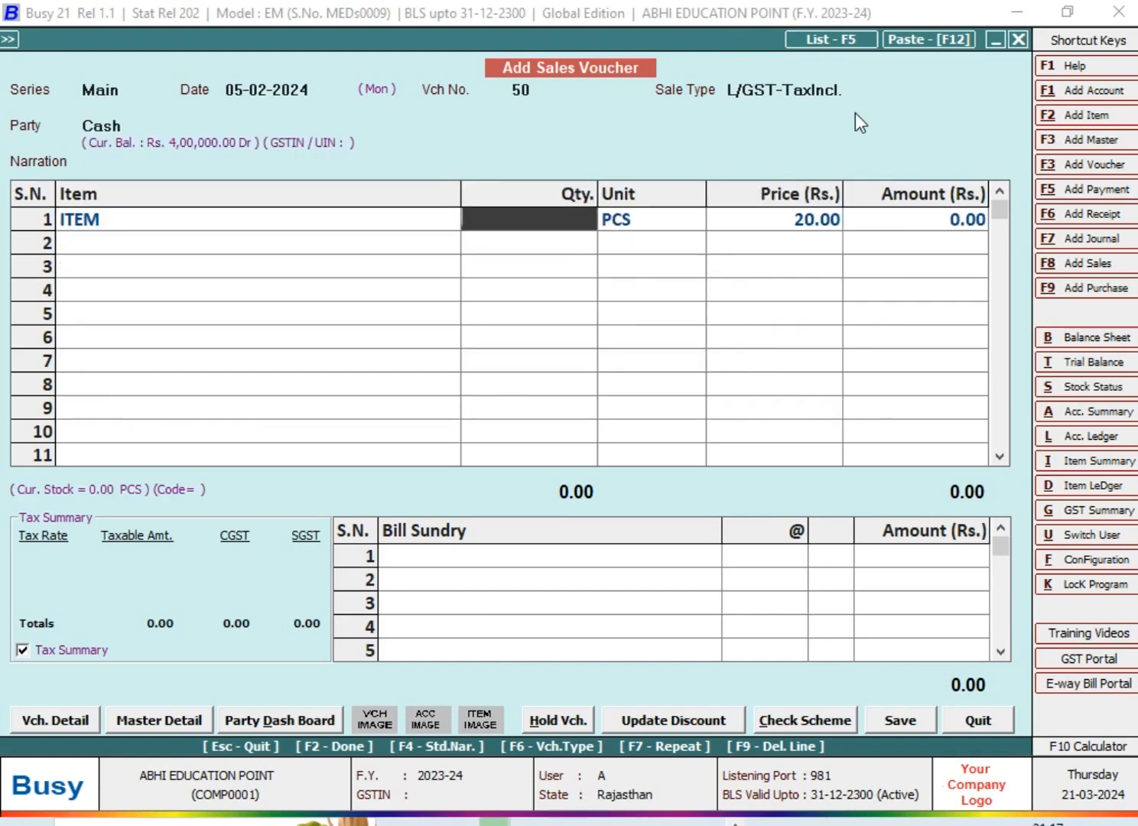
pyautogui.write('10')
pyautogui.press('Return')
pyautogui.press('Return')
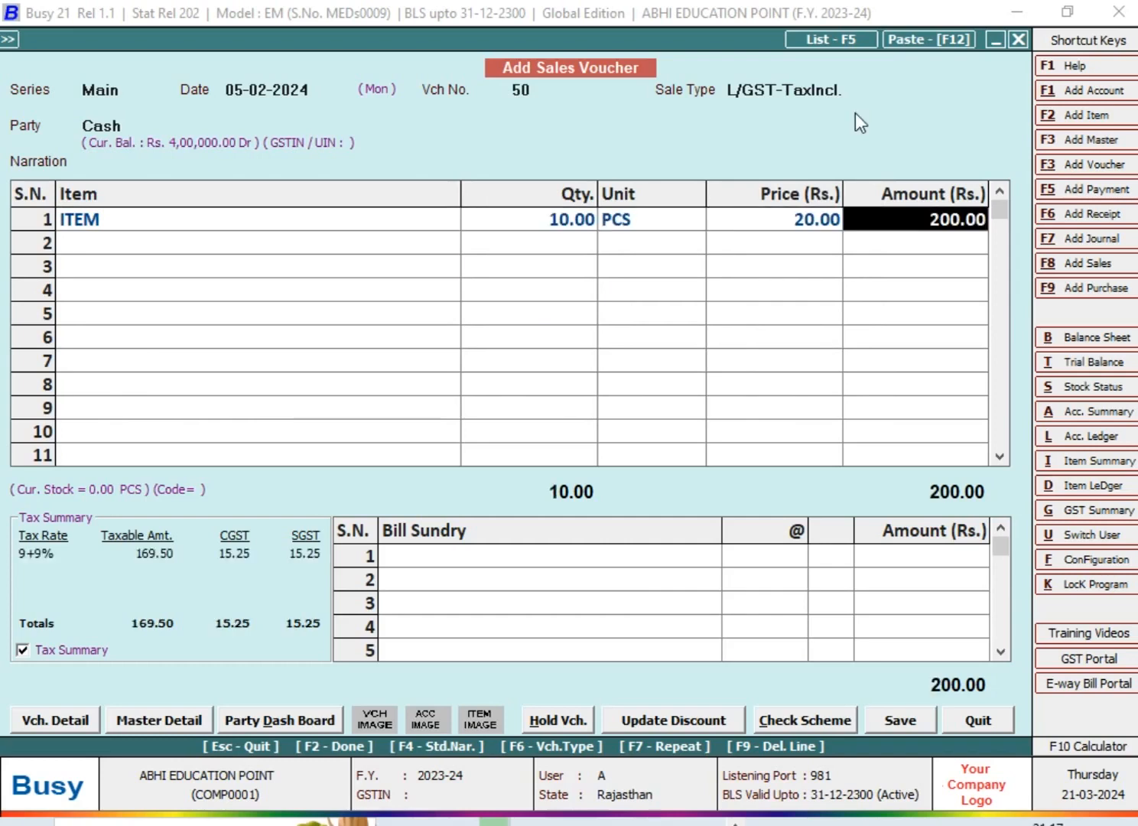
pyautogui.write('90.05')
pyautogui.press('Return')
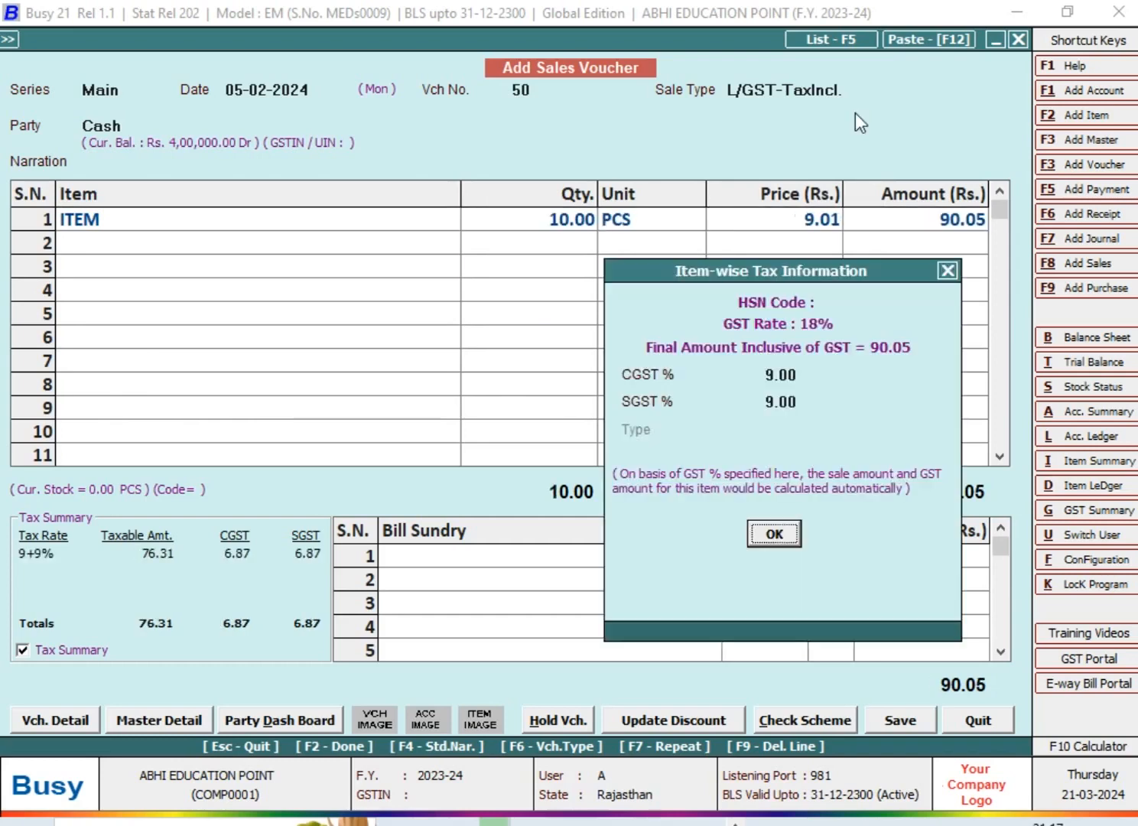
pyautogui.press('Return')
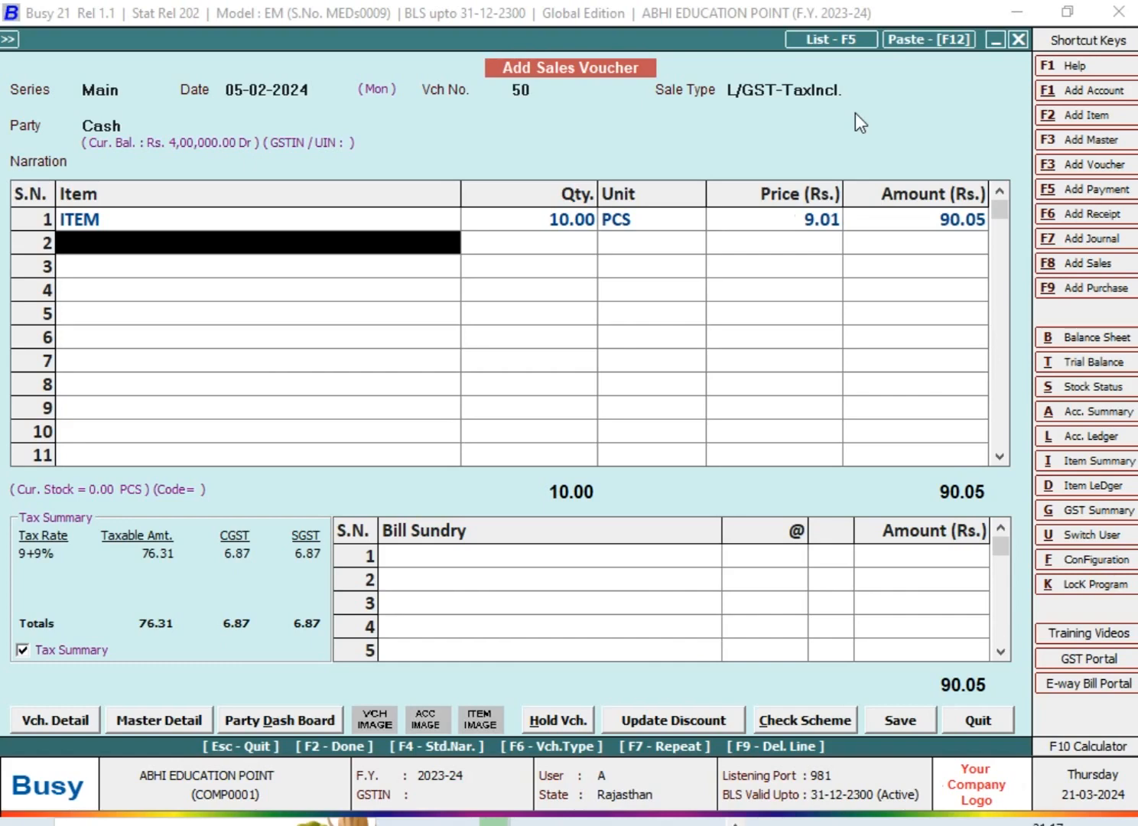
# Recheck the item line's amount and complete the voucher entry so the Automatic round-off is applied
pyautogui.press('Up')
pyautogui.press('Return')
pyautogui.press('Return')
pyautogui.press('Return')
pyautogui.press('Return')
pyautogui.press('Return')
pyautogui.press('Up')
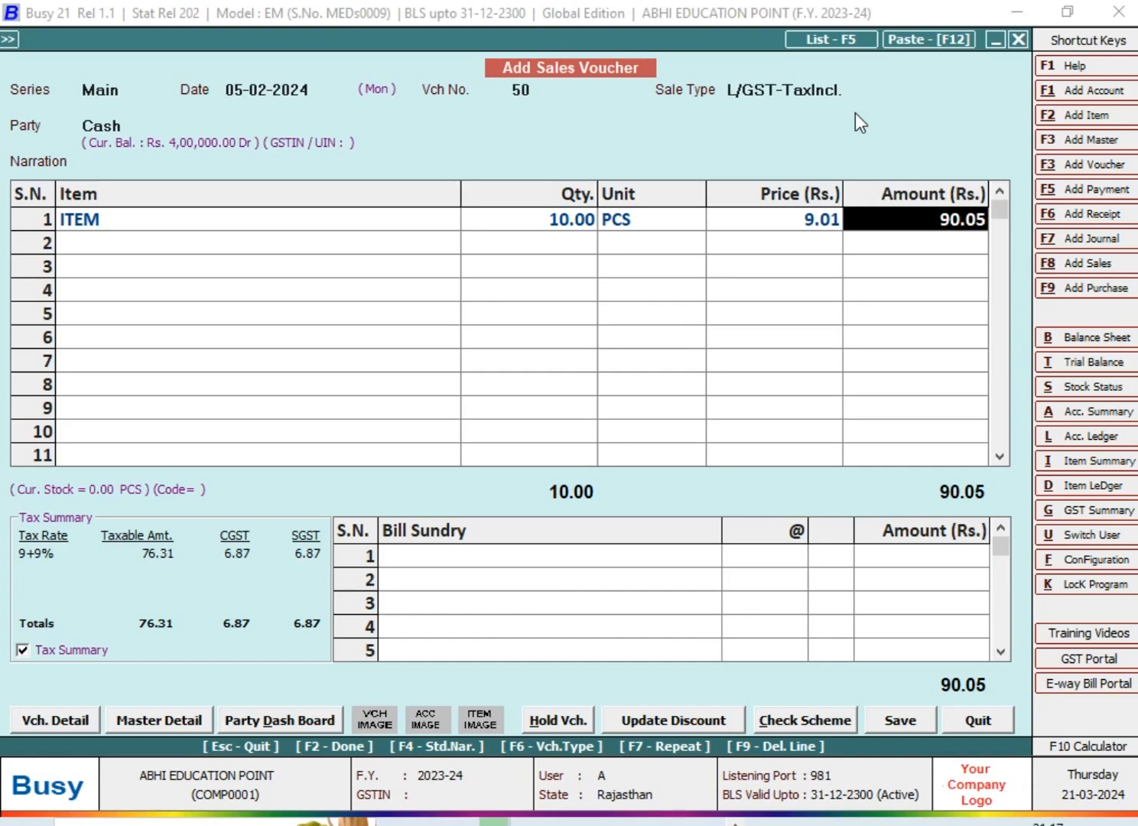
pyautogui.press('F2')
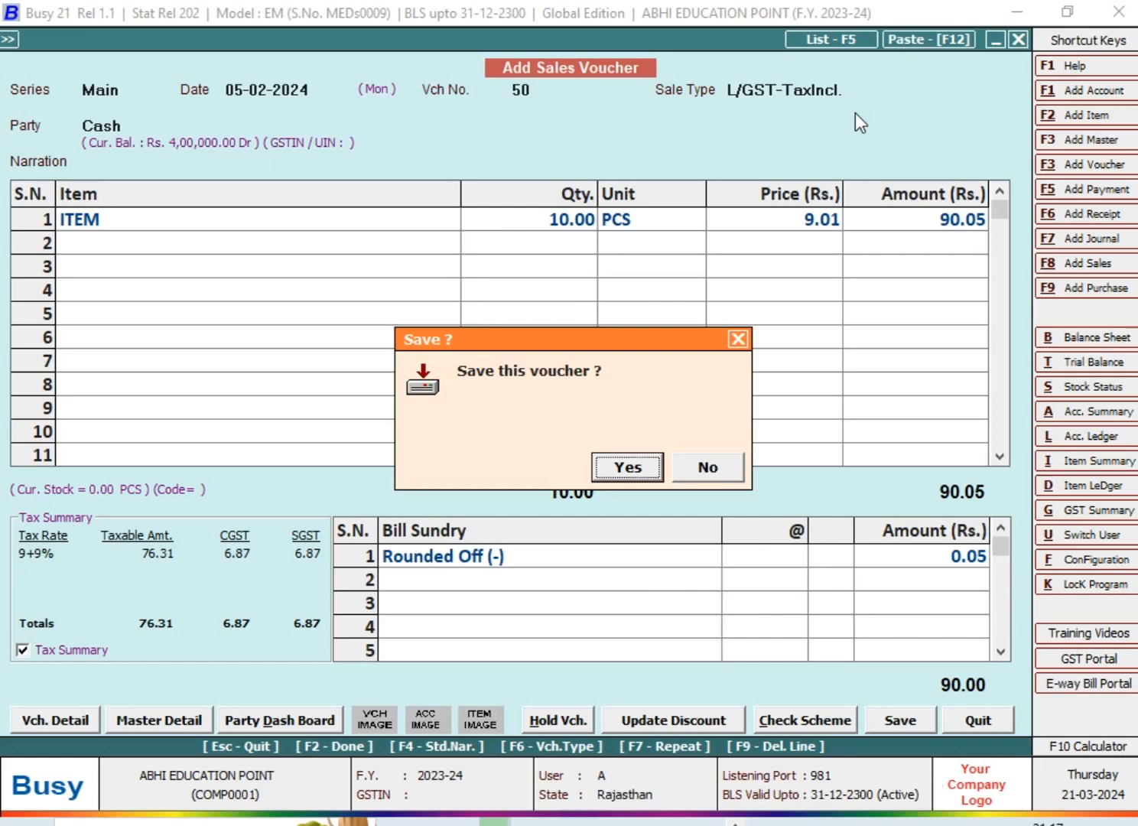
# Decline saving the voucher and delete the Rounded Off (-) bill sundry line
pyautogui.press('Escape')
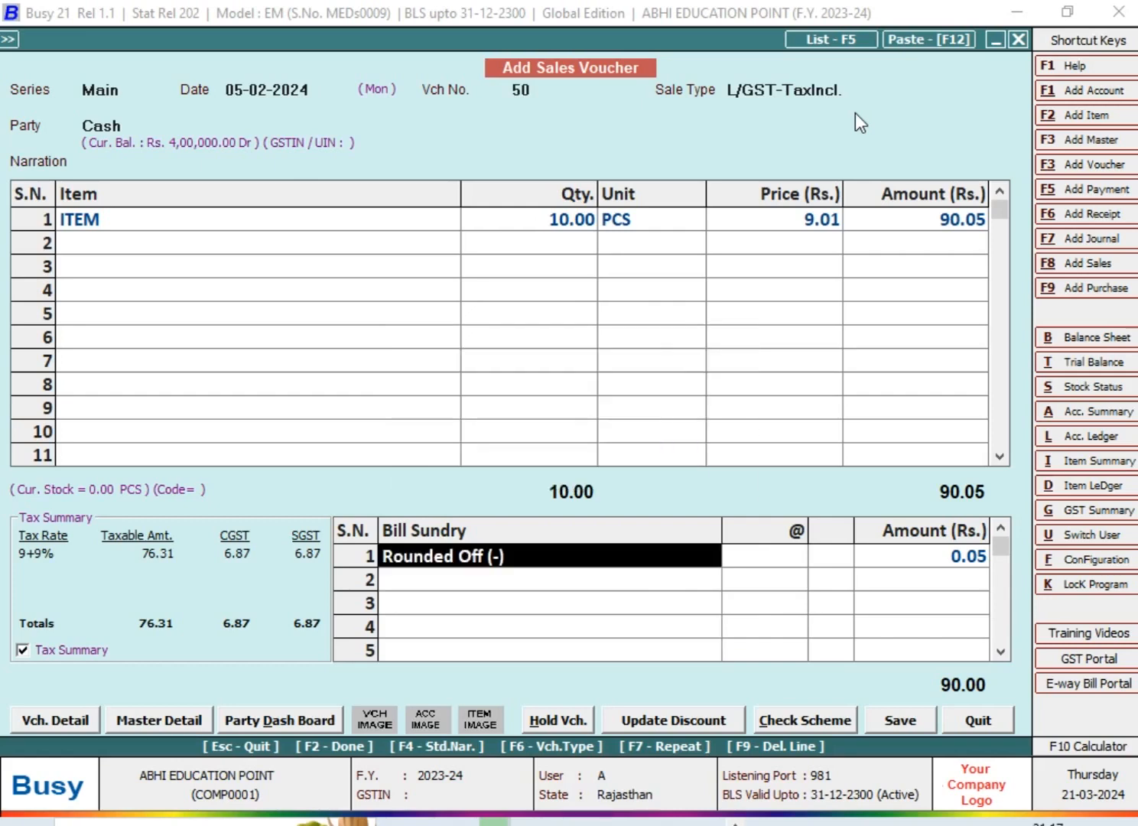
pyautogui.press('Tab')
# Change the item line's amount to 90.55 and continue to the bill sundry section
pyautogui.press('Tab')
pyautogui.press('Tab')
pyautogui.press('F9')
pyautogui.press('Tab')
pyautogui.press('Tab')
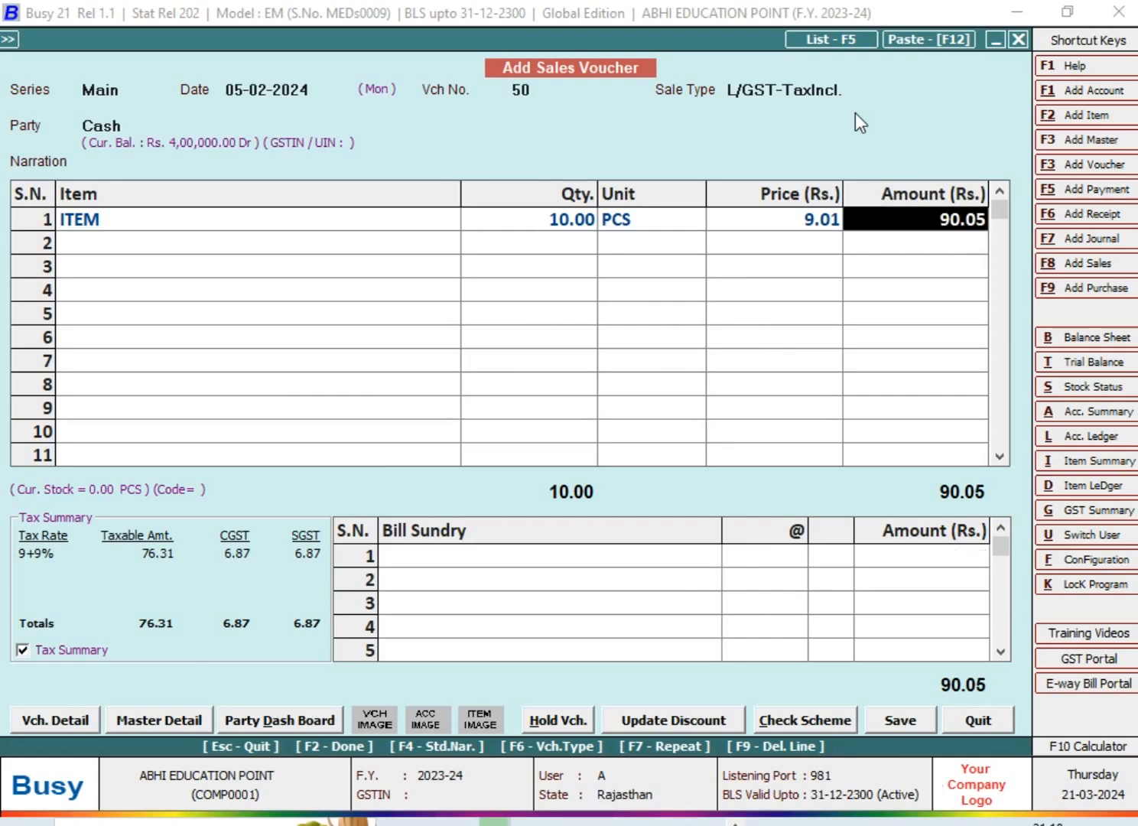
pyautogui.write('90.5')
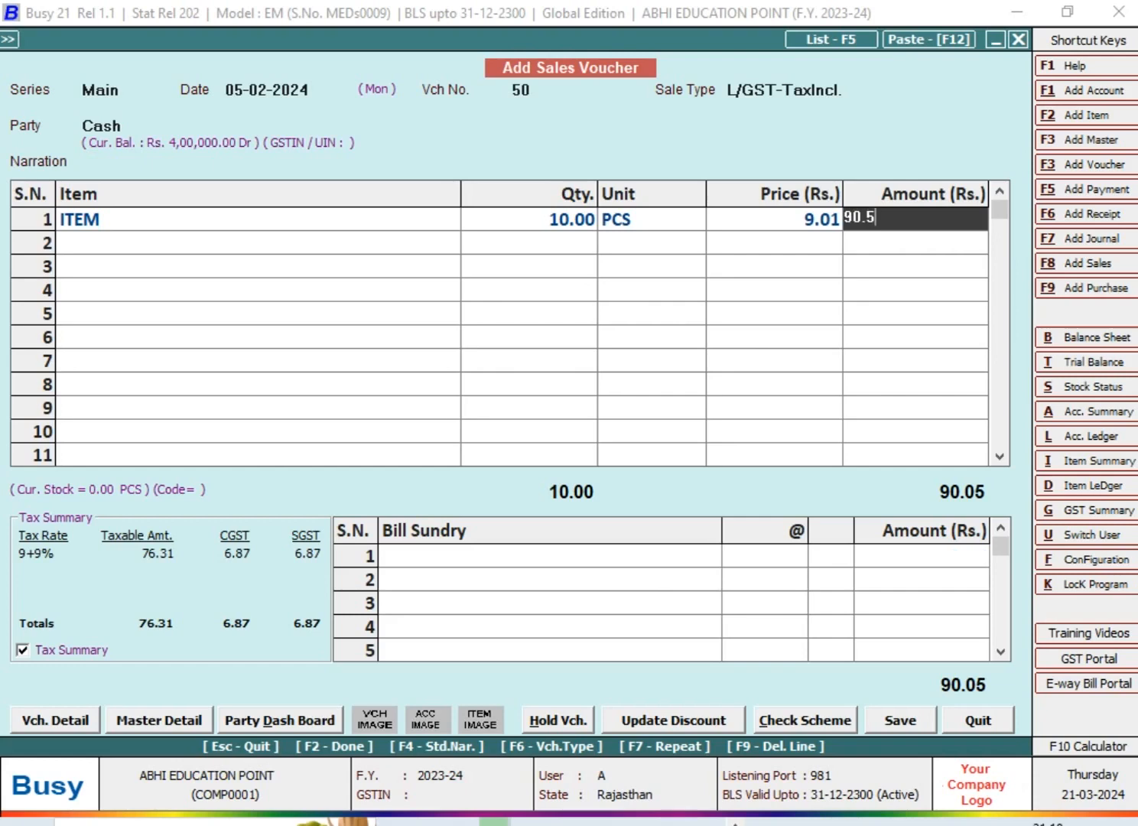
pyautogui.write('5')
pyautogui.press('Return')
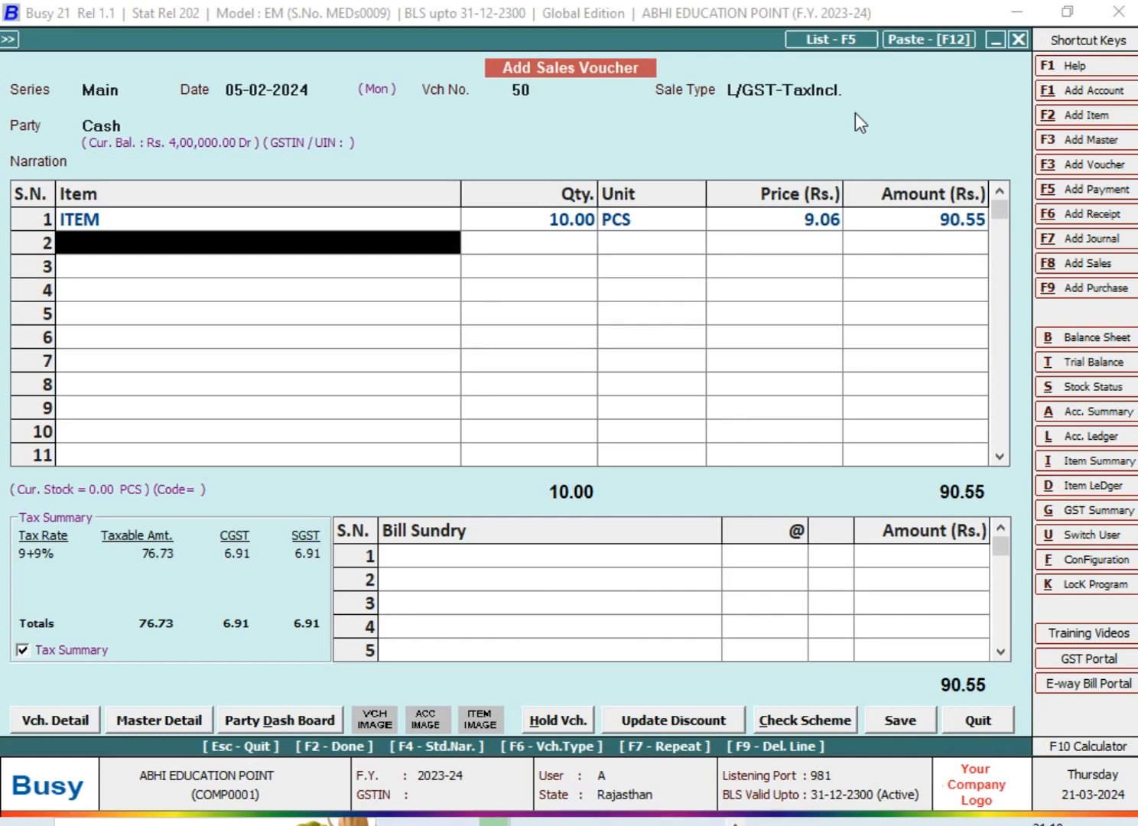
pyautogui.press('Return')
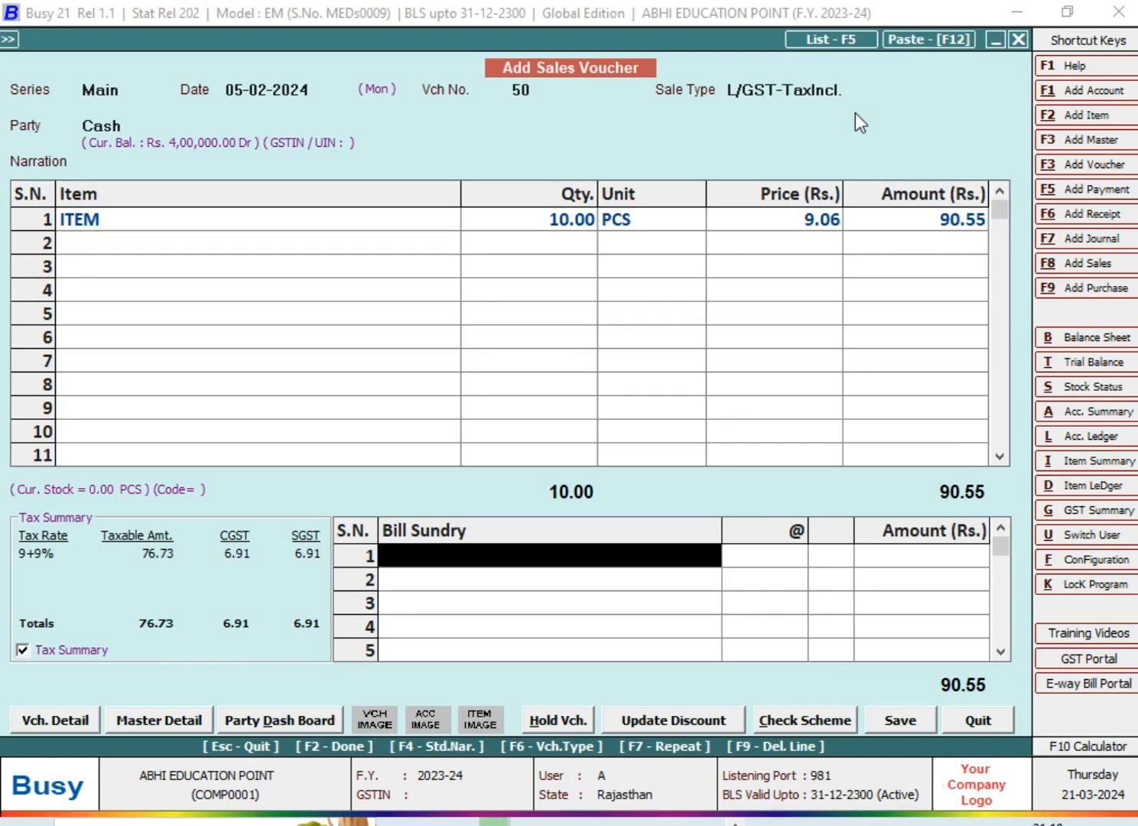
# Finish the bill sundry entry so the automatic round-off is applied, then quit the sales voucher without saving it
pyautogui.press('Return')
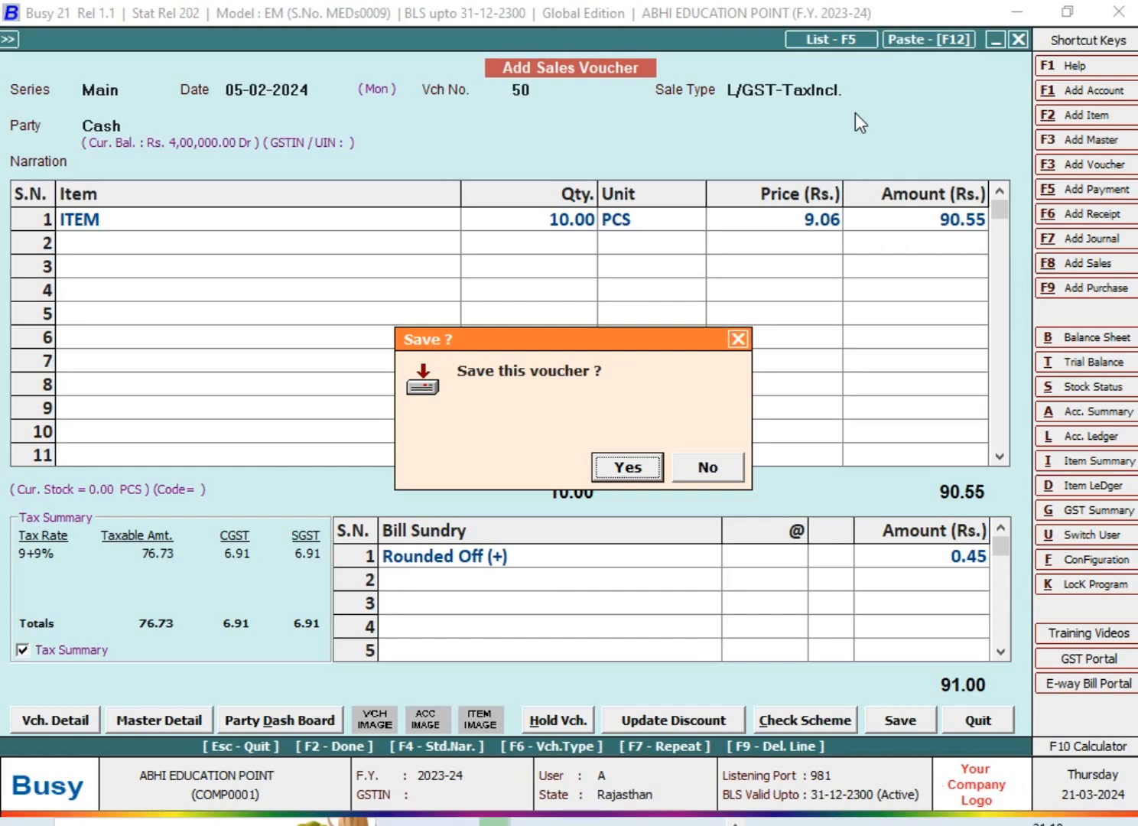
pyautogui.press('Escape')
pyautogui.press('Escape')
pyautogui.press('Left')
pyautogui.press('Return')
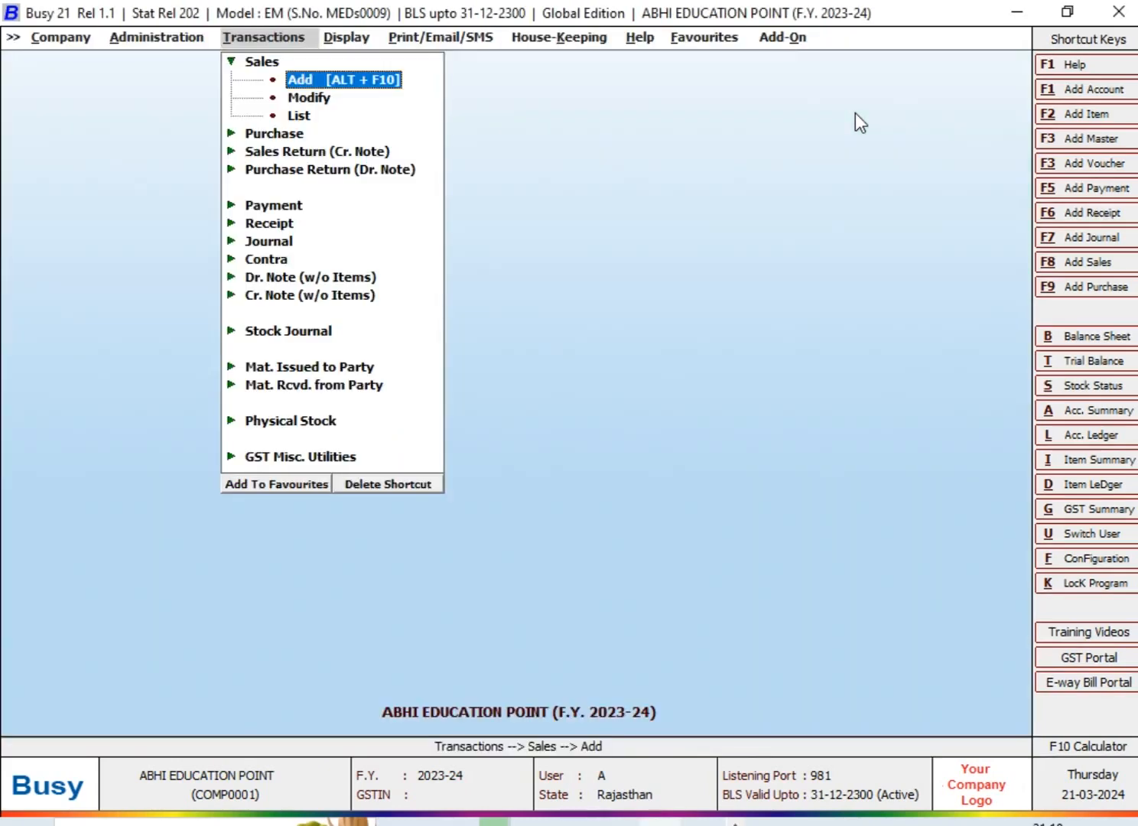
# Open the auto round-off options in the voucher configuration of the Main sales series
pyautogui.press('Left')
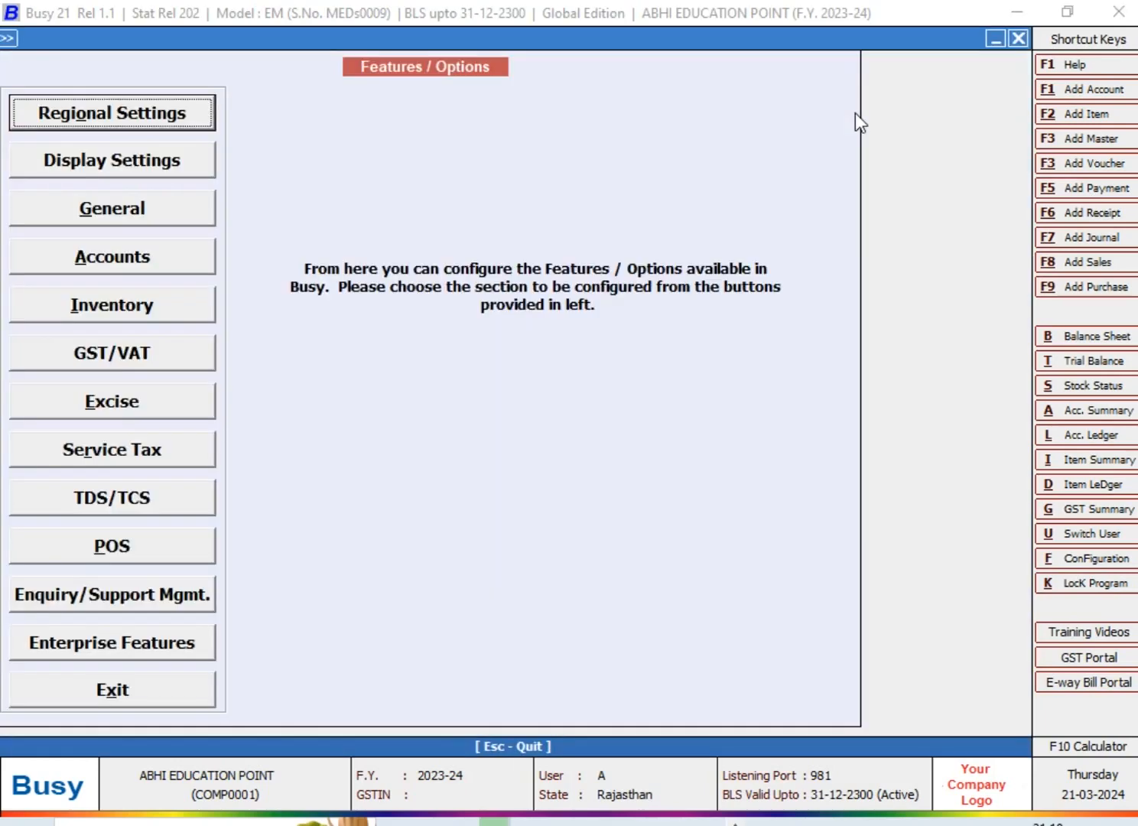
pyautogui.press('Escape')
pyautogui.press('Return')
pyautogui.press('Down')
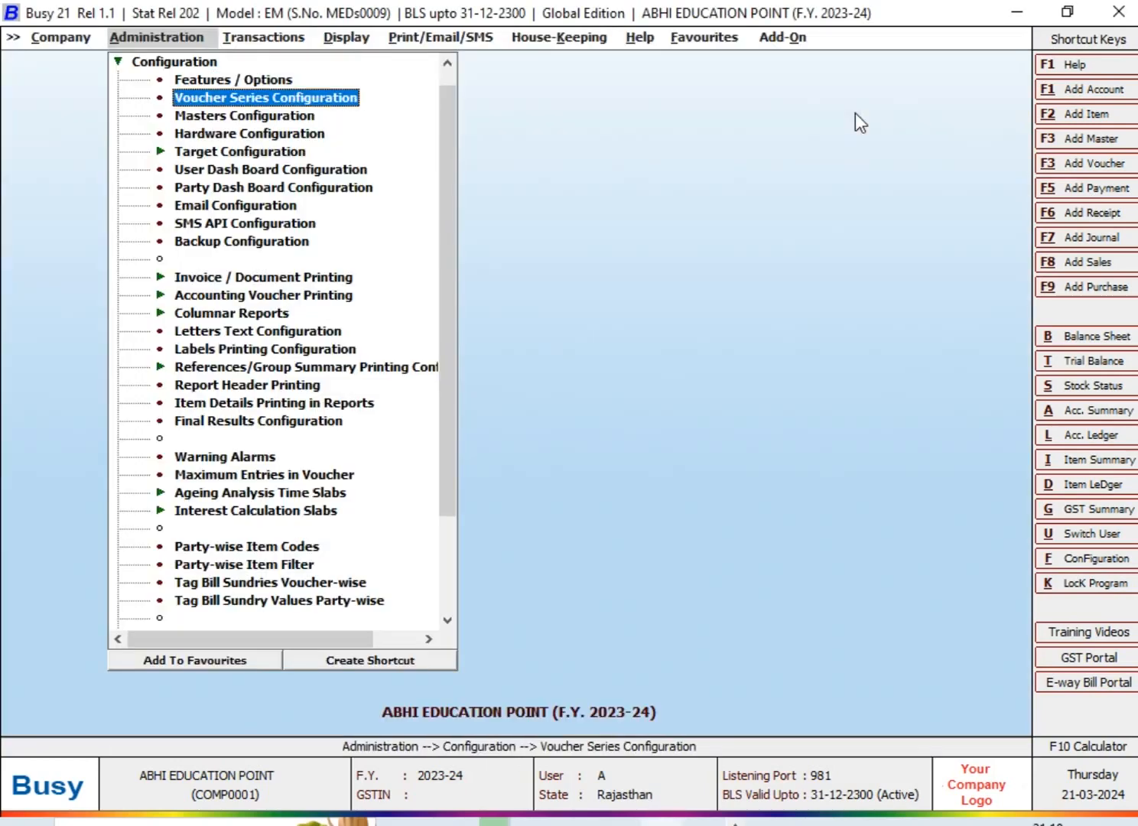
pyautogui.press('Return')
pyautogui.press('Right')
pyautogui.press('Down')
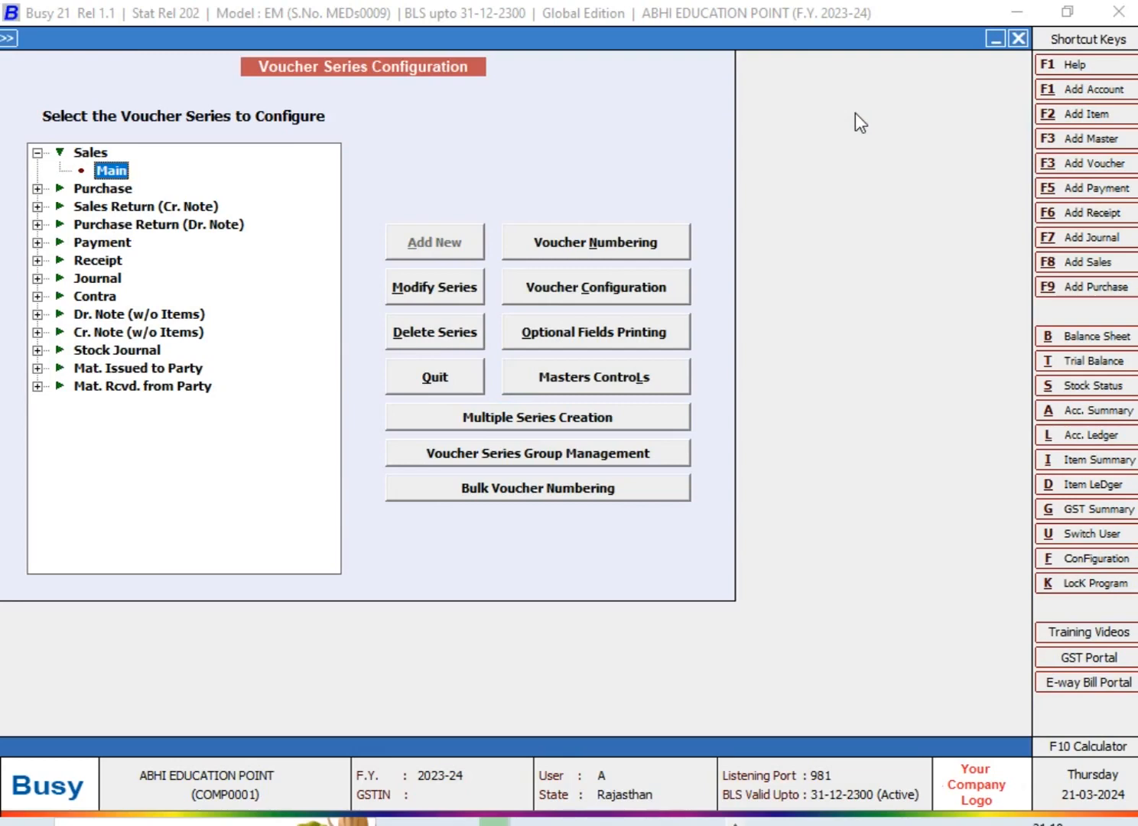
pyautogui.hotkey('alt', 'c')
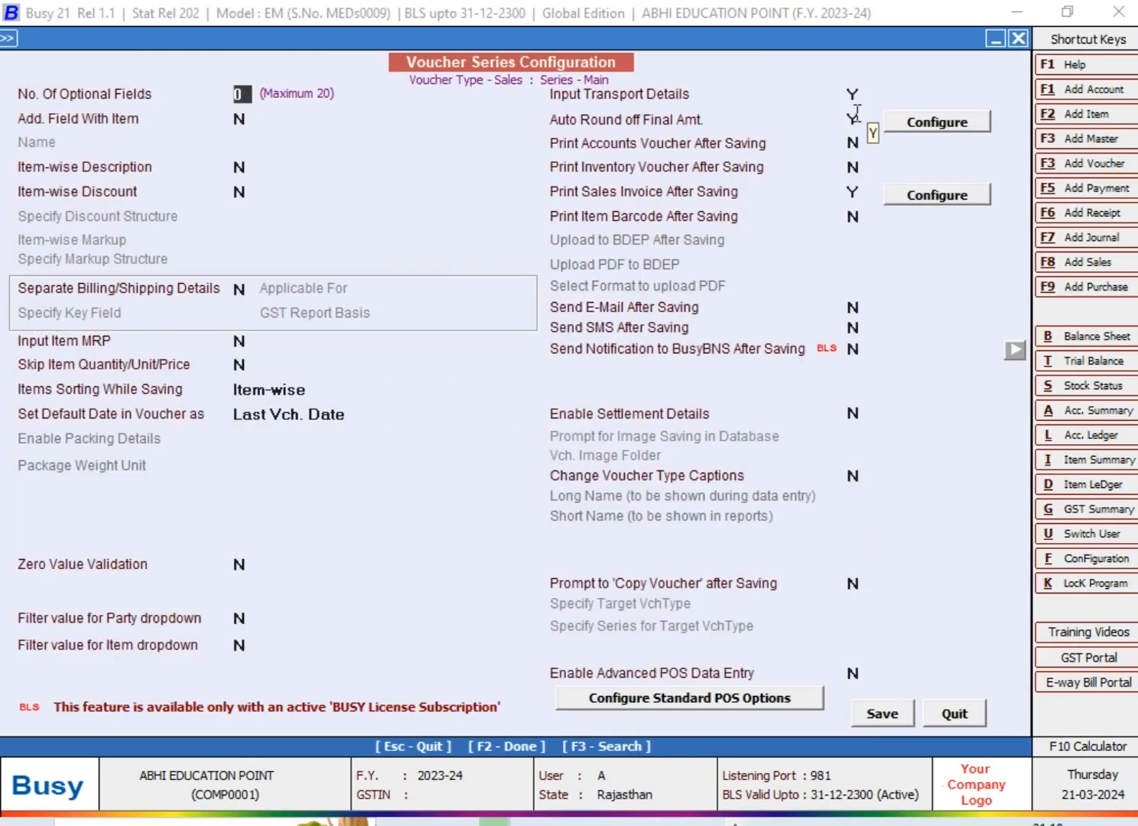
pyautogui.click(980, 120)
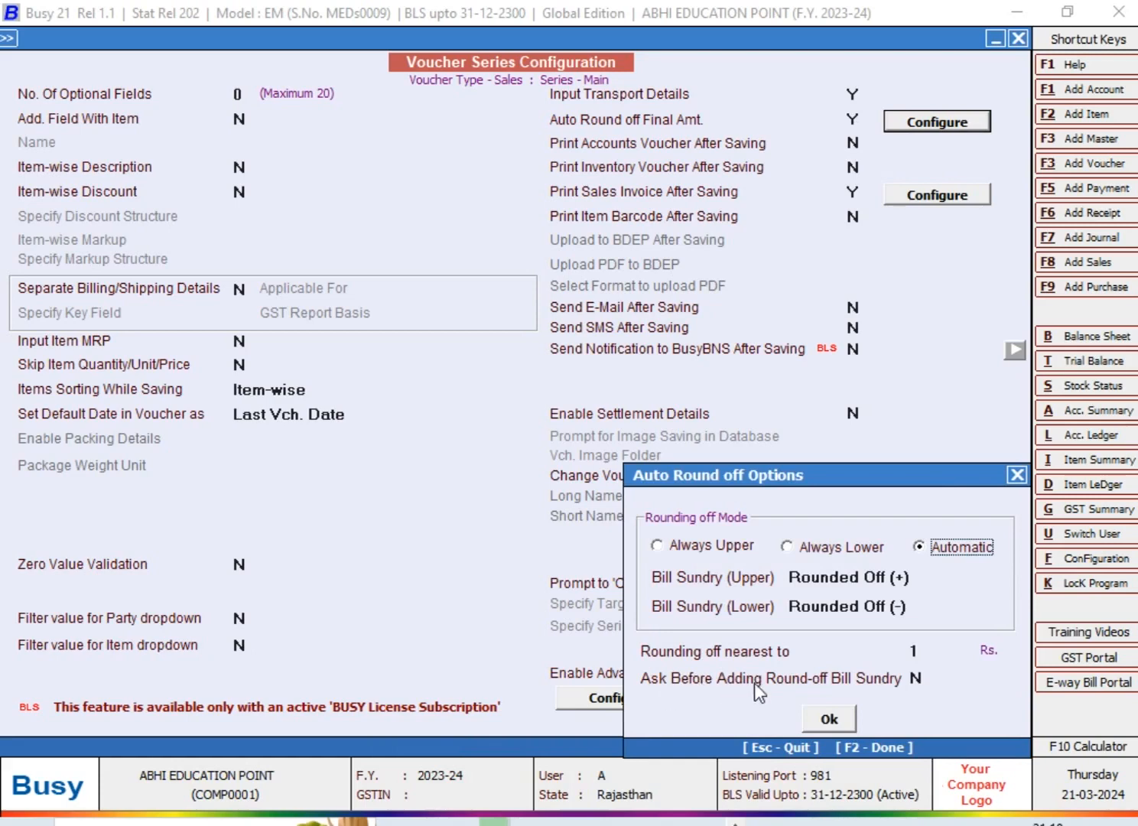
# Set Ask Before Adding Round-off Bill Sundry to Y, save the Main series configuration and close it
pyautogui.click(926, 681)
pyautogui.write('Y')
pyautogui.press('Return')
pyautogui.press('Return')
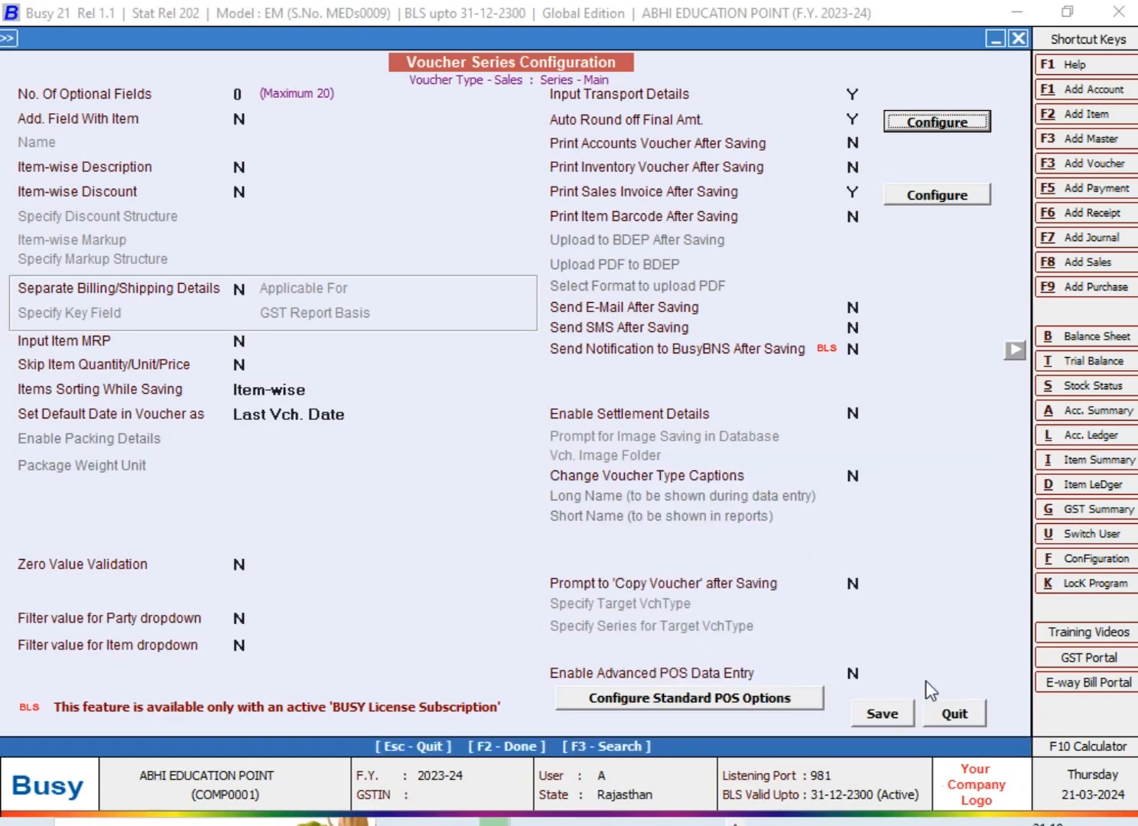
pyautogui.click(911, 708)
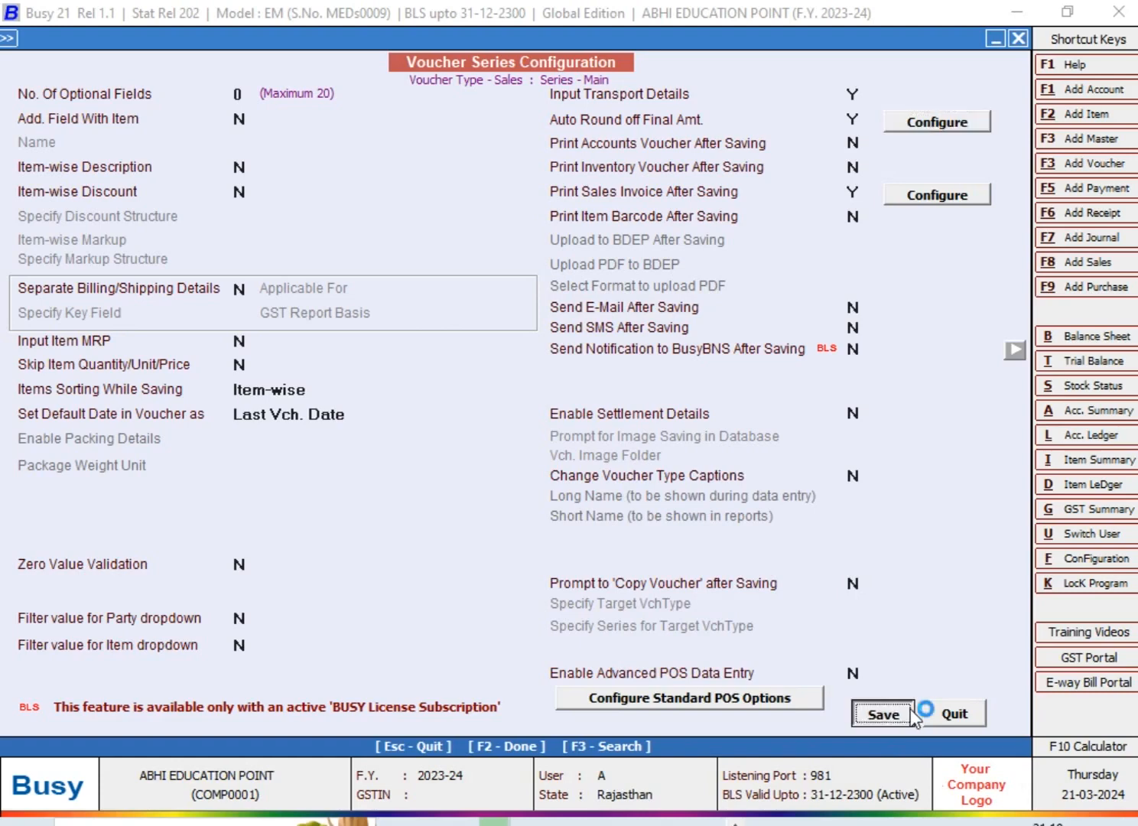
pyautogui.press('Escape')
pyautogui.press('Escape')
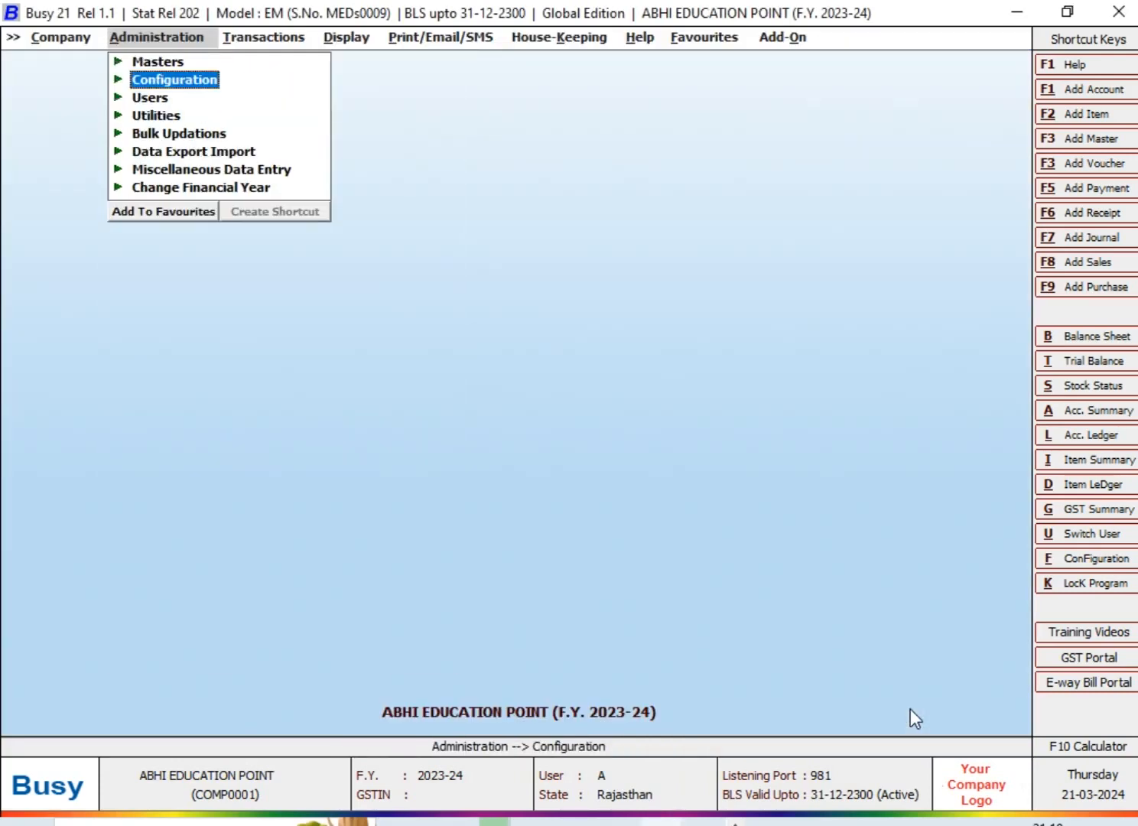
# Start a new sales voucher dated 25-04-2023 with voucher number 91
pyautogui.press('F8')
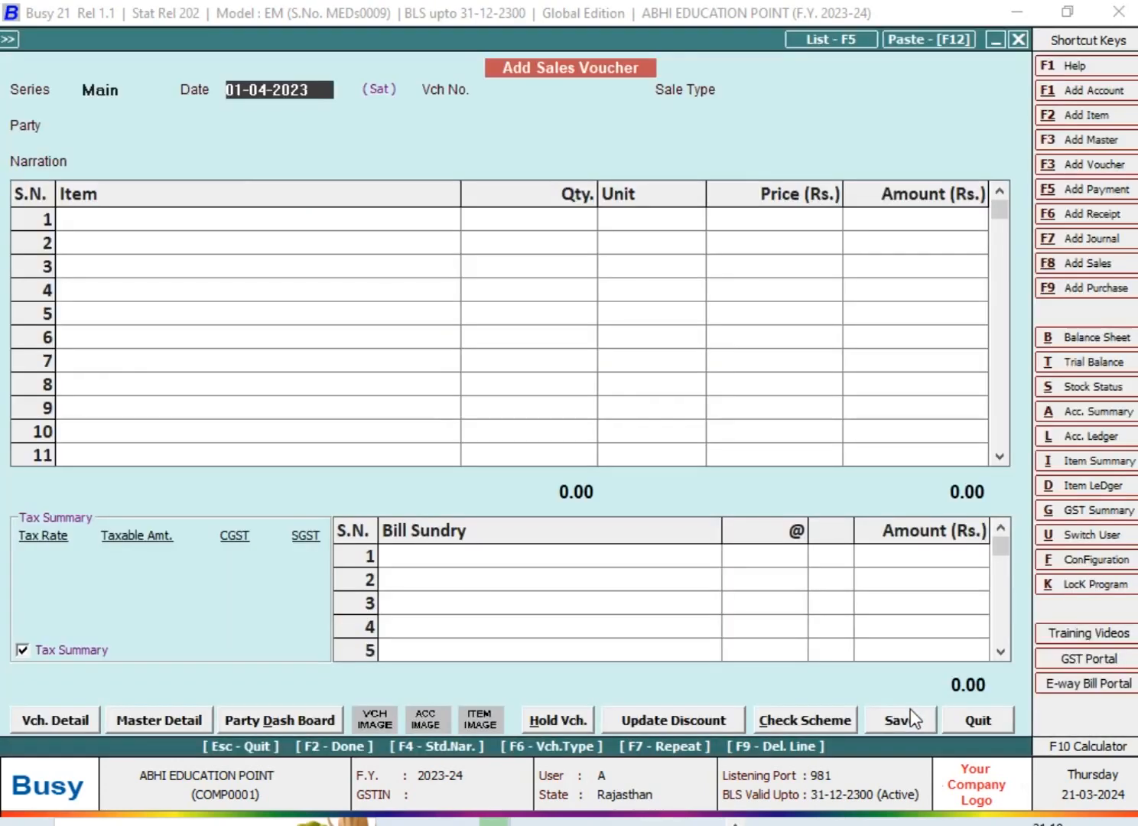
pyautogui.write('25-4')
pyautogui.press('Return')
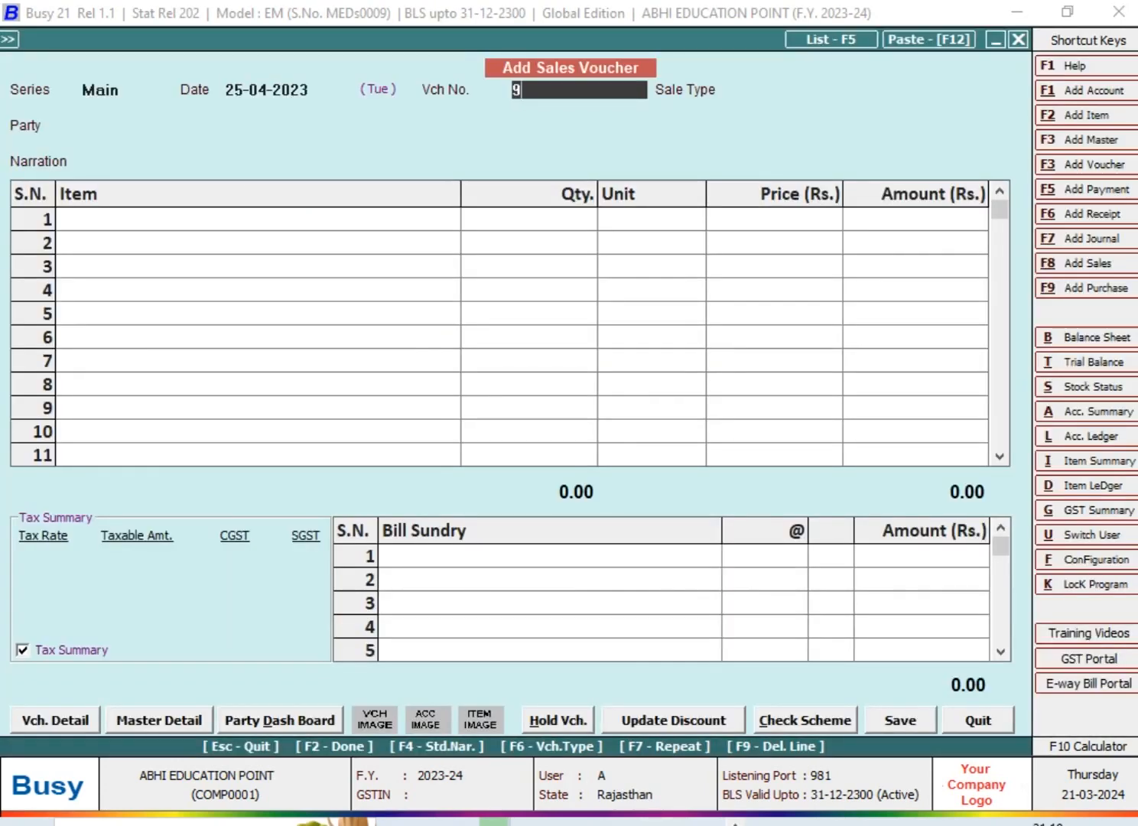
pyautogui.write('1')
pyautogui.press('Return')
# Set the voucher's sale type to L/GST-TaxIncl. and its party to Cash, continuing to the item lines
pyautogui.press('l')
pyautogui.press('Down')
pyautogui.press('Down')
pyautogui.press('Down')
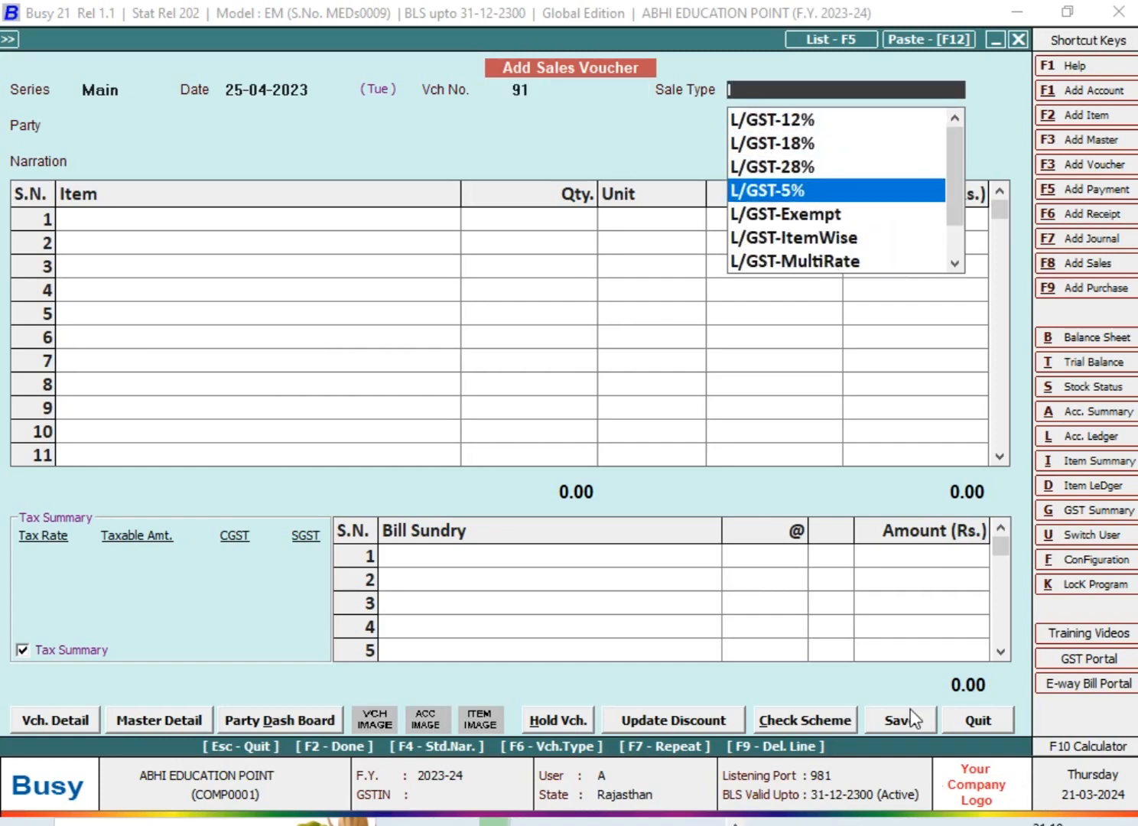
pyautogui.press('Down')
pyautogui.press('Down')
pyautogui.press('Down')
pyautogui.press('Down')
pyautogui.press('Down')
pyautogui.press('Down')
pyautogui.press('Down')
pyautogui.press('Up')
pyautogui.press('Return')
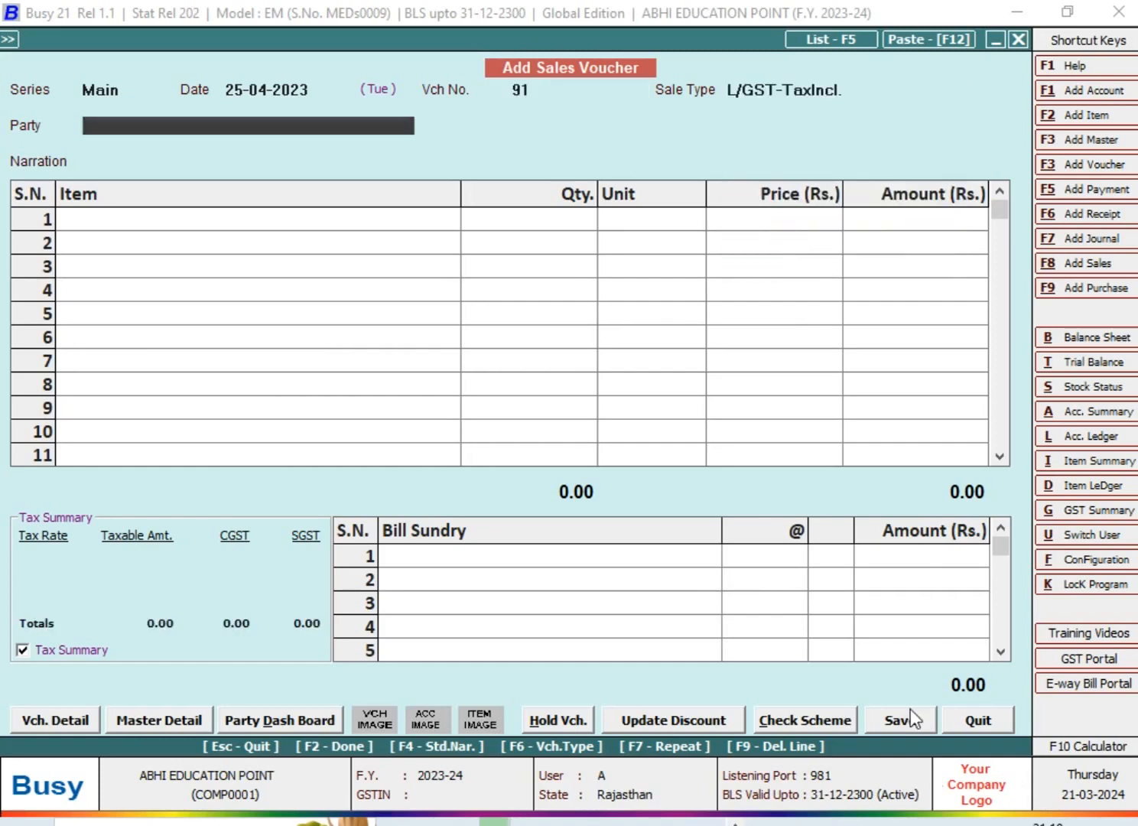
pyautogui.write('c')
pyautogui.press('Return')
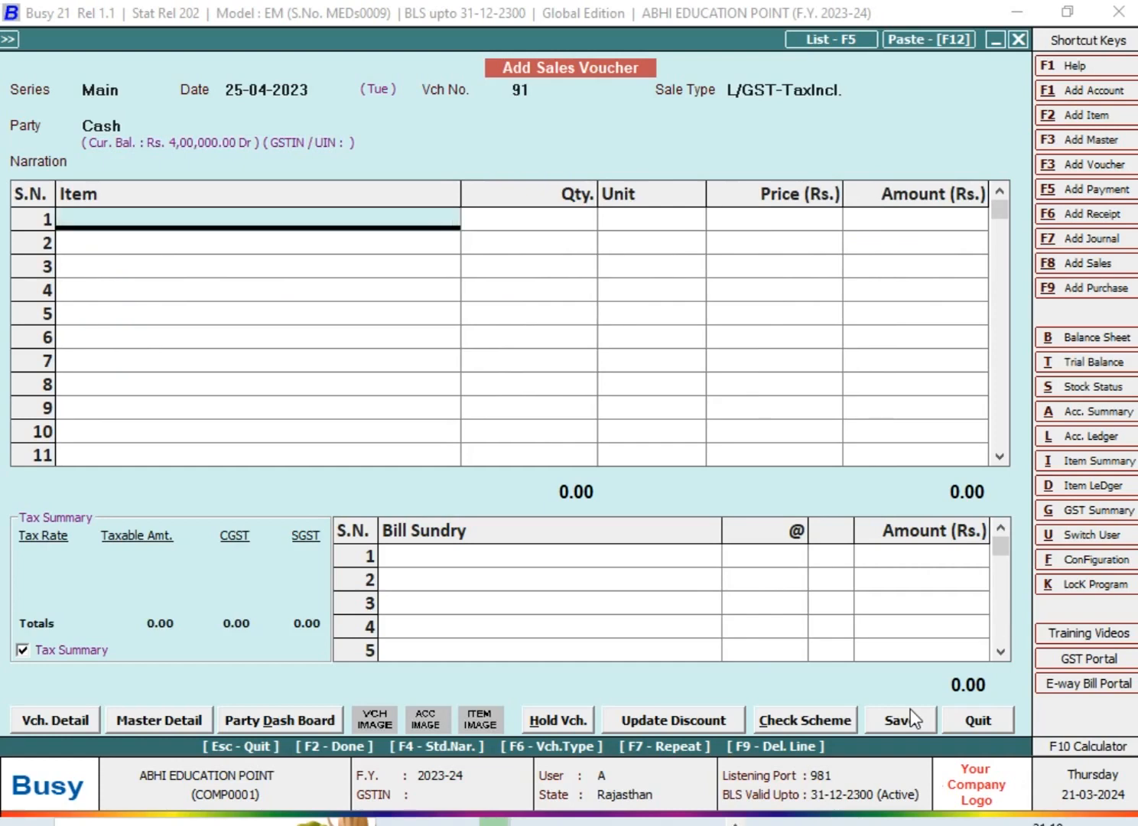
# Add ITEM @ 18% with quantity 4 and amount 80.50 on the first item line
pyautogui.write('ite')
pyautogui.press('Down')
pyautogui.press('Return')
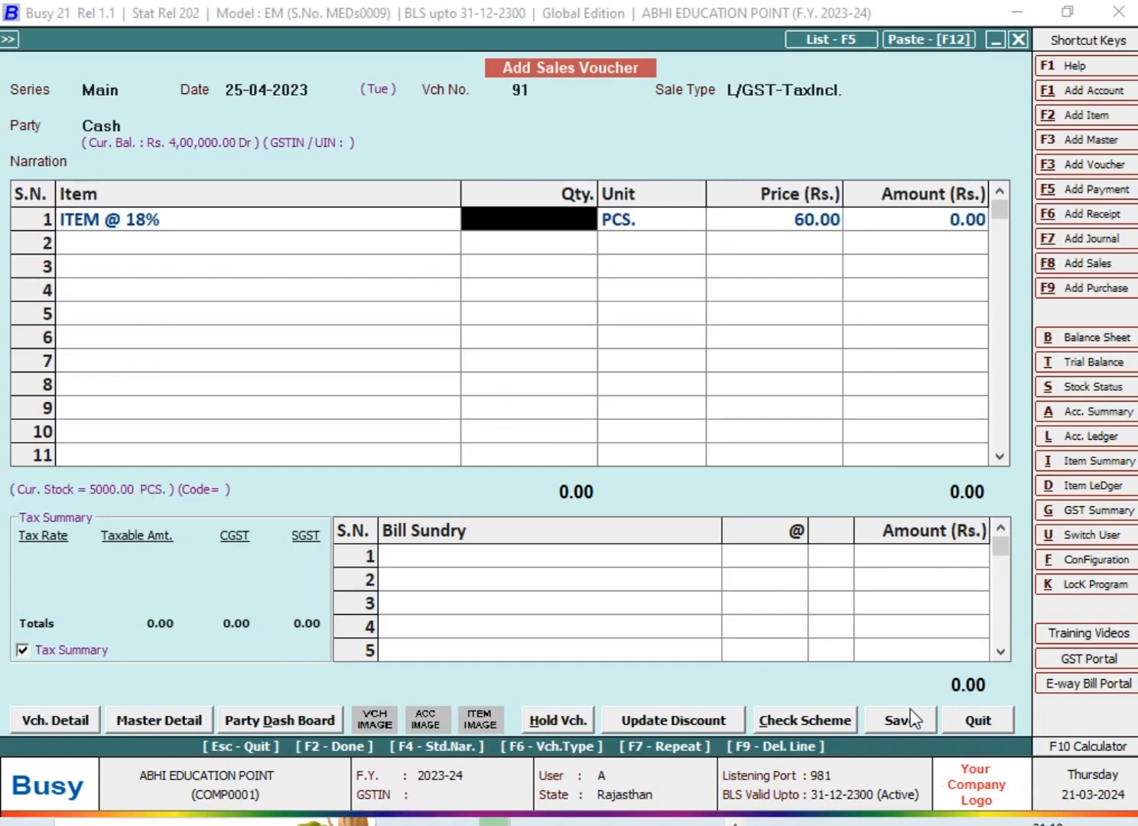
pyautogui.write('4')
pyautogui.press('Return')
pyautogui.press('Return')
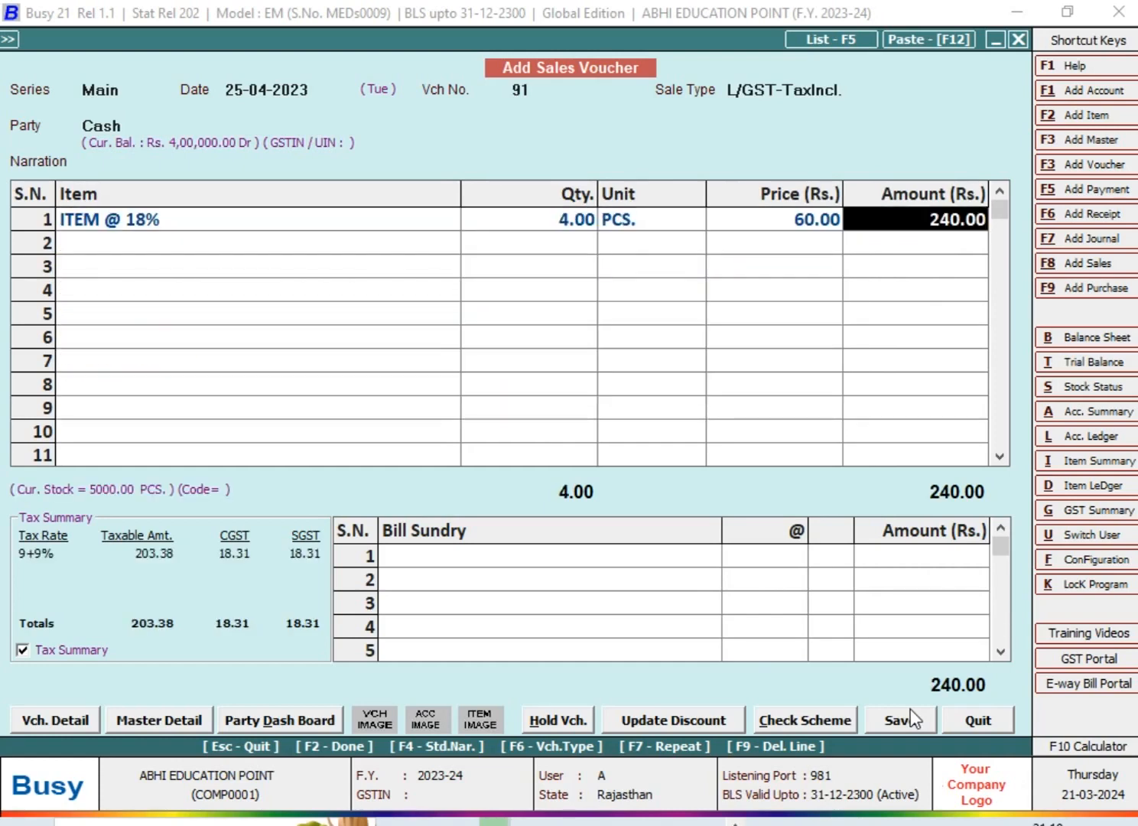
pyautogui.write('80.5')
# Complete the item and bill sundry entry, and agree to add the rounding-off bill sundry
pyautogui.press('Return')
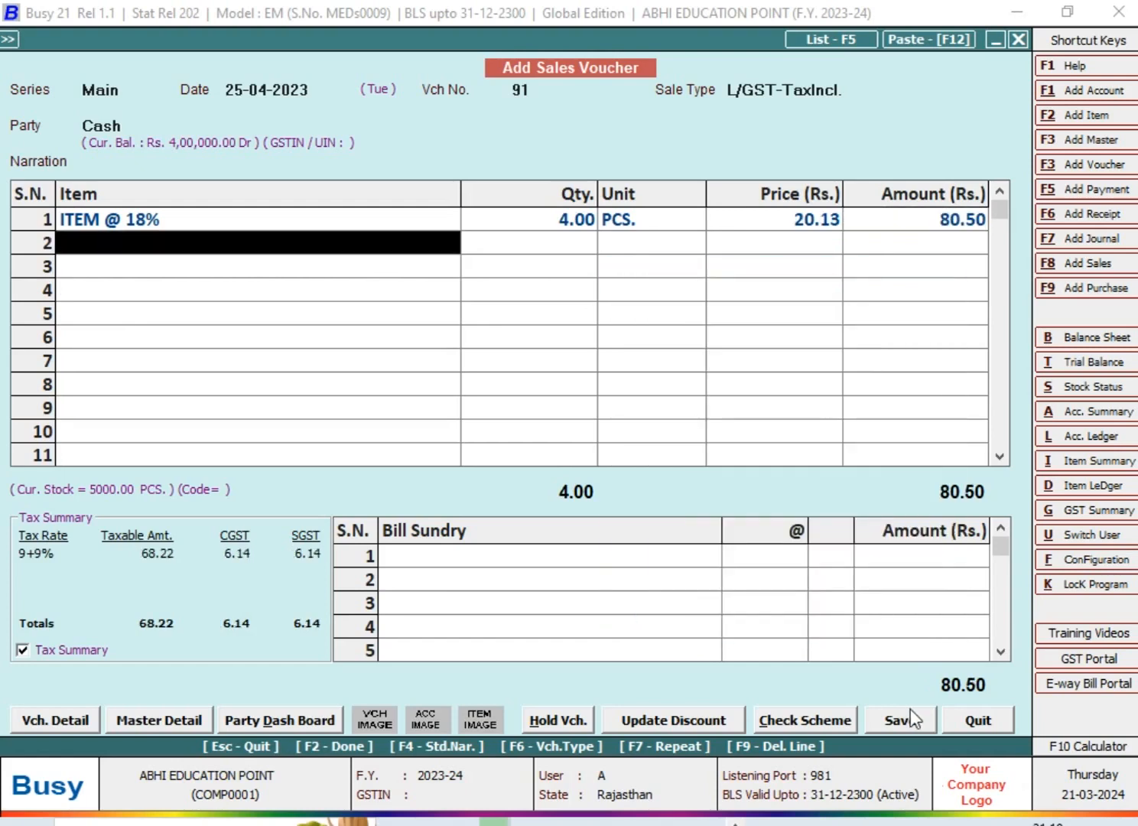
pyautogui.press('Return')
pyautogui.press('Return')
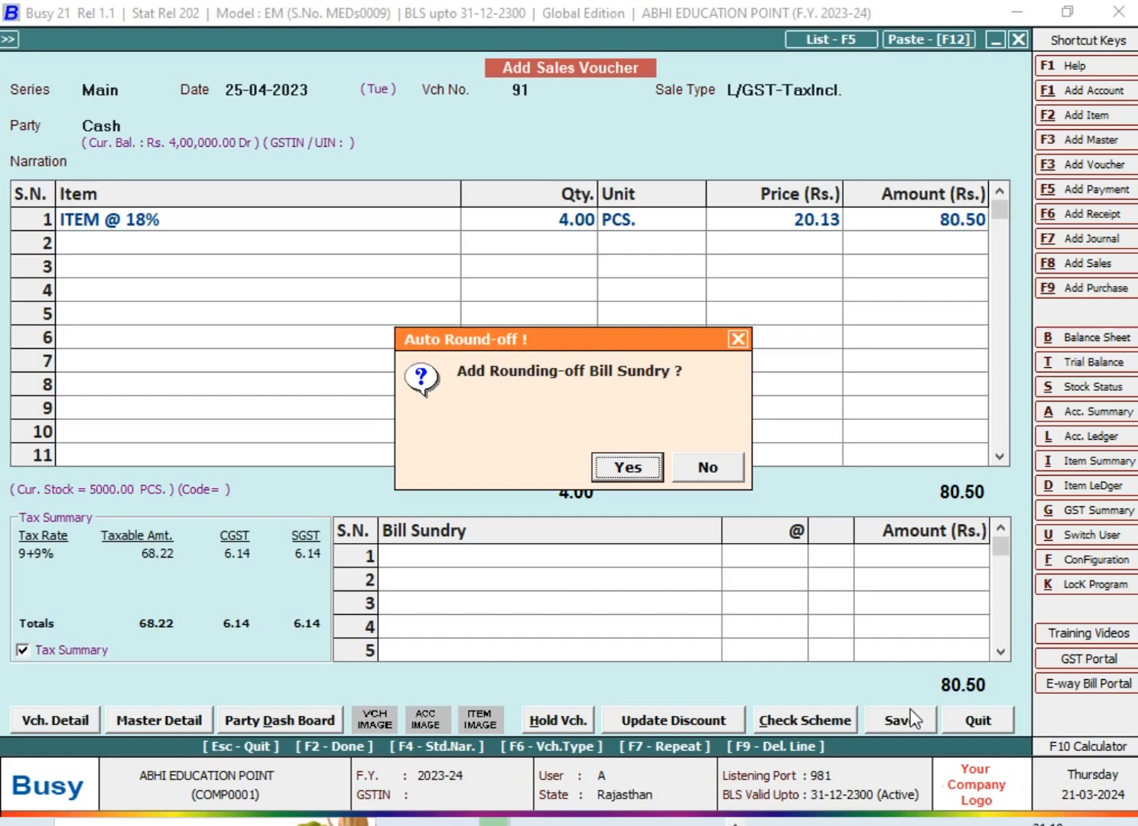
pyautogui.press('Return')
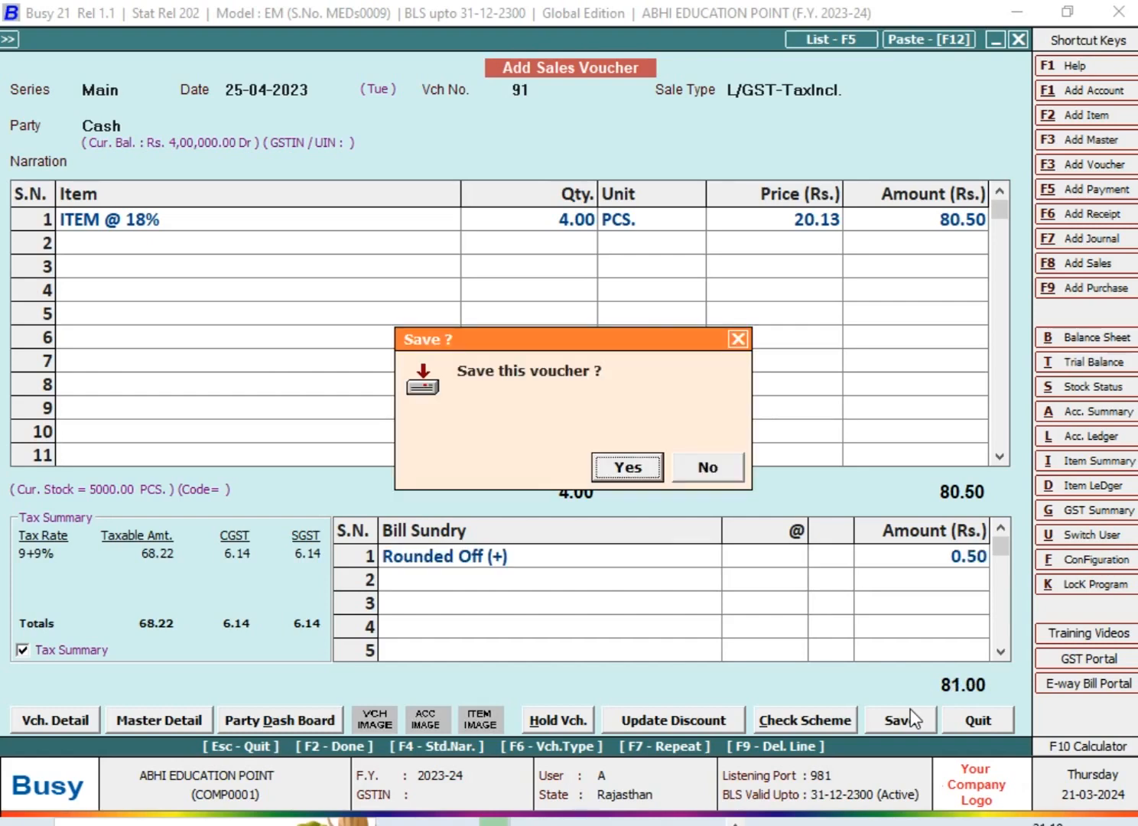